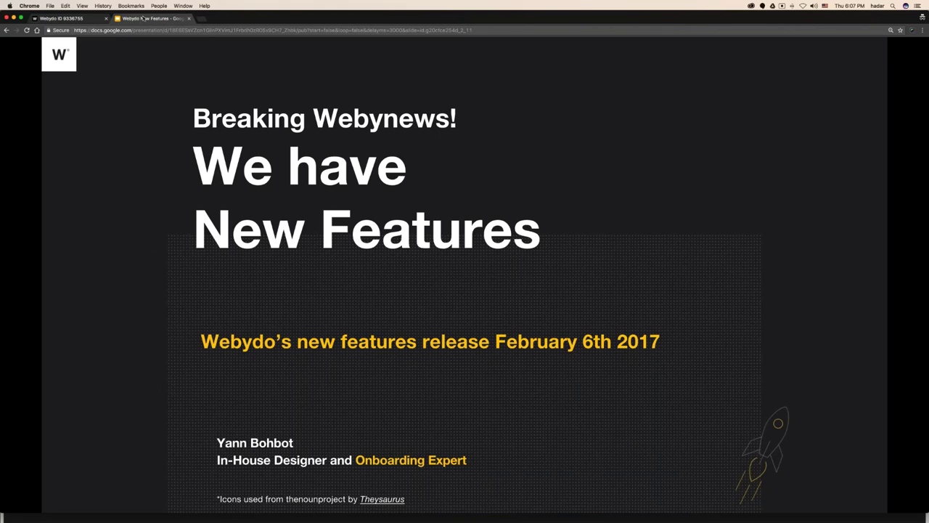
# - Advance the slides to the New Menus slide and switch to the Webydo editor tab
pyautogui.click(640, 169)
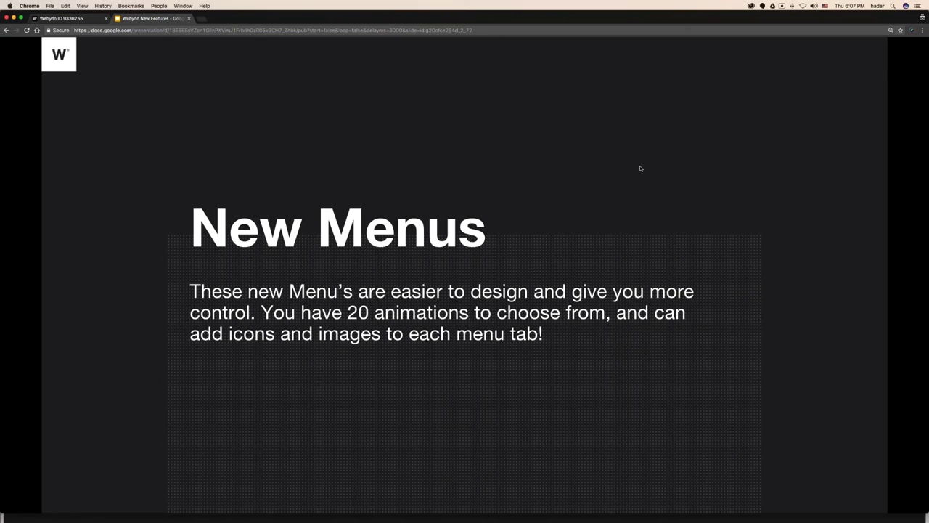
pyautogui.click(61, 18)
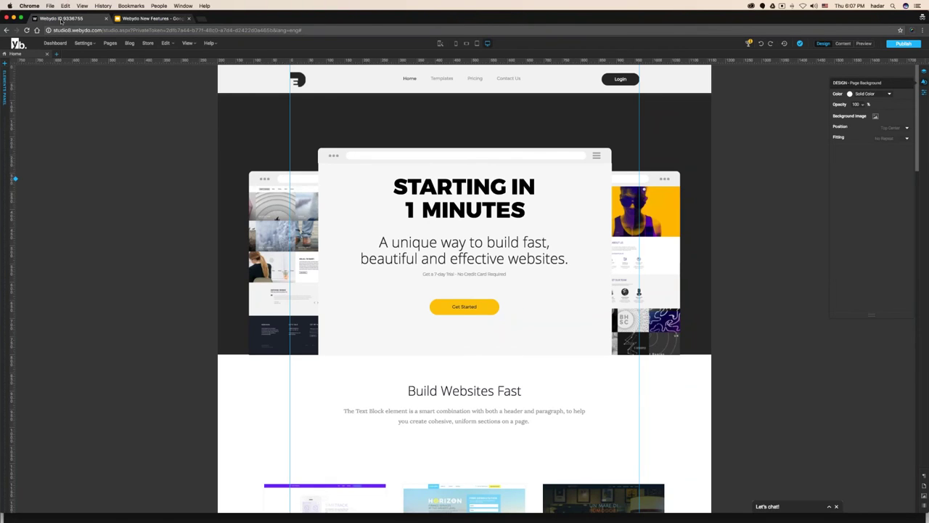
# - Delete the STARTING IN 1 MINUTES heading and discard a trial menu element
pyautogui.click(6, 87)
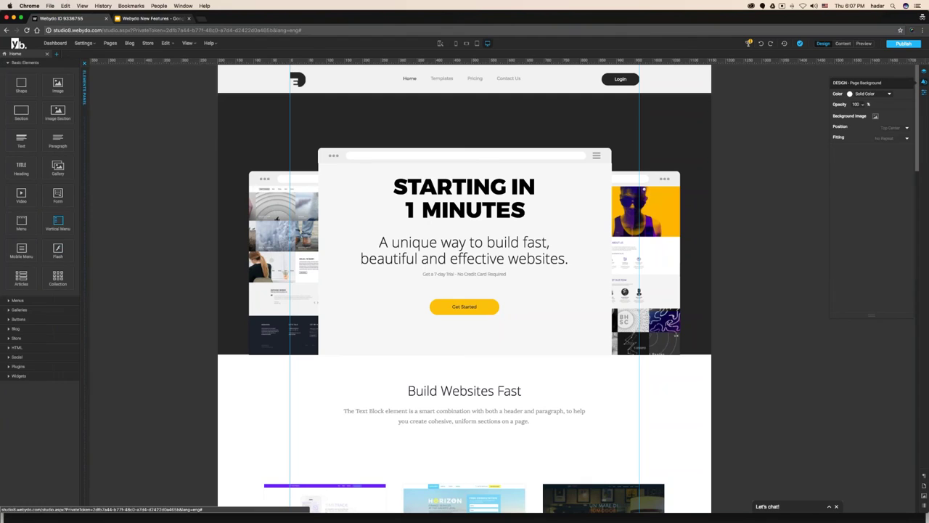
pyautogui.moveTo(21, 221); pyautogui.dragTo(204, 196)
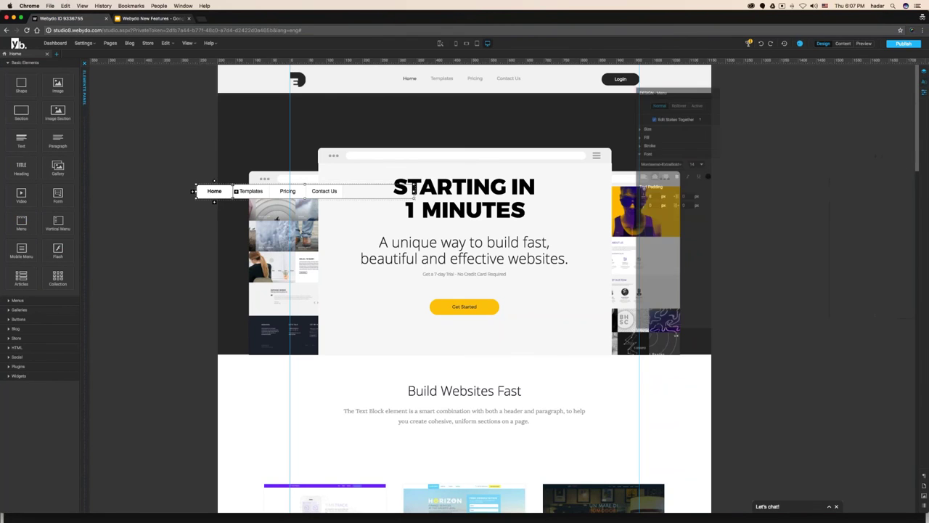
pyautogui.click(172, 242)
pyautogui.click(456, 192)
pyautogui.press('Delete')
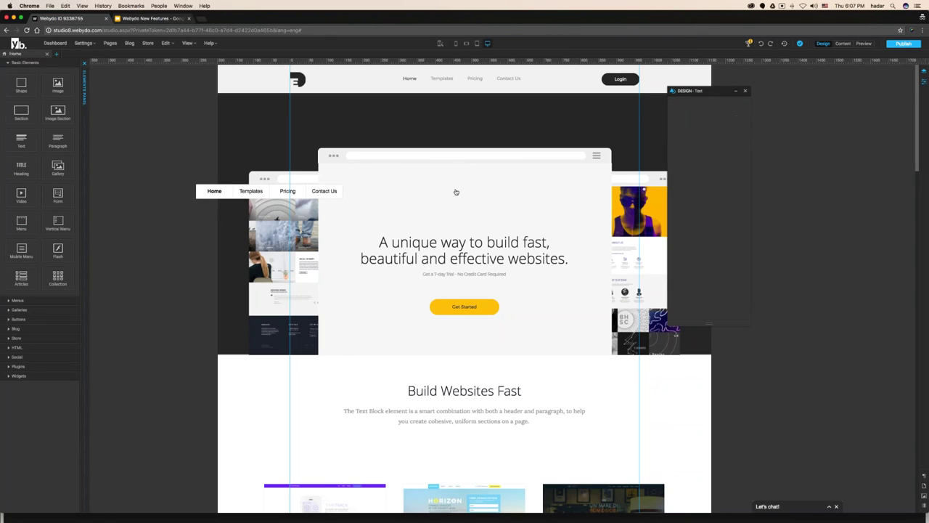
pyautogui.moveTo(228, 194); pyautogui.dragTo(451, 190)
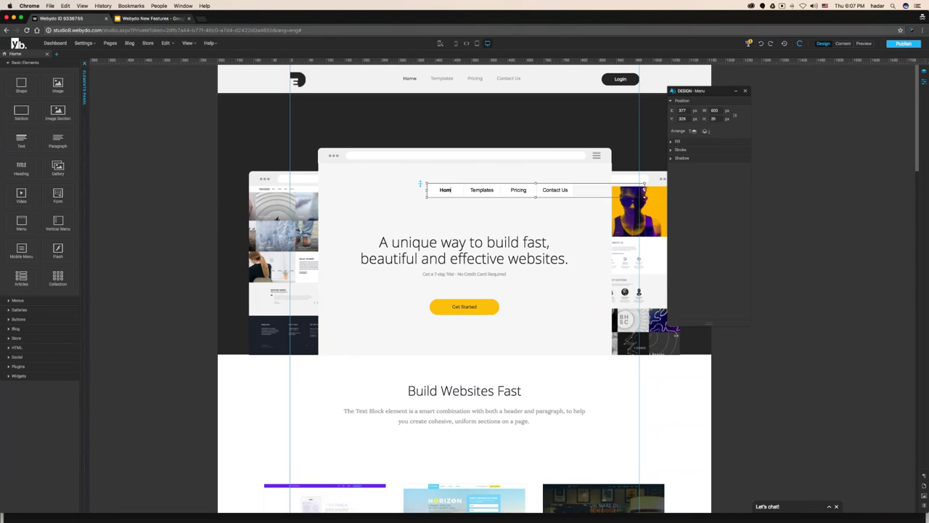
pyautogui.press('Delete')
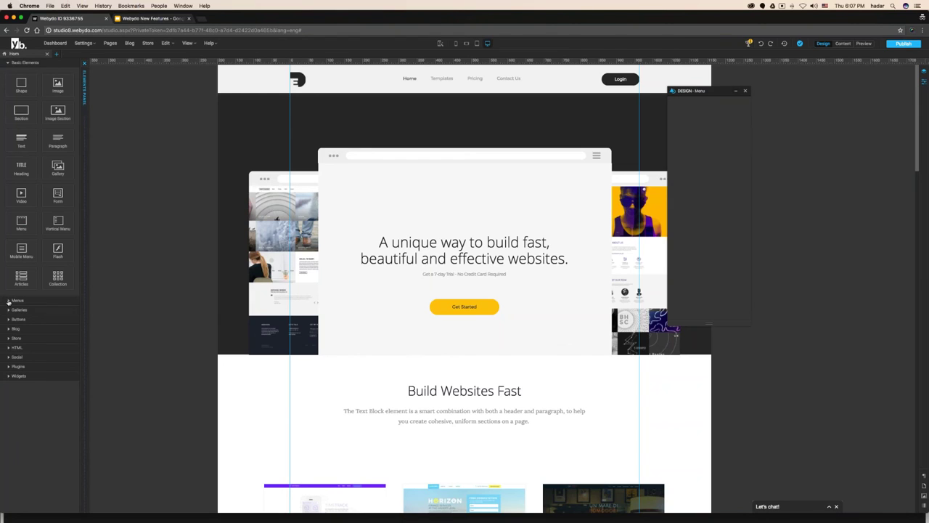
# - Drag a horizontal menu style from Menus onto the centre mockup
pyautogui.click(8, 64)
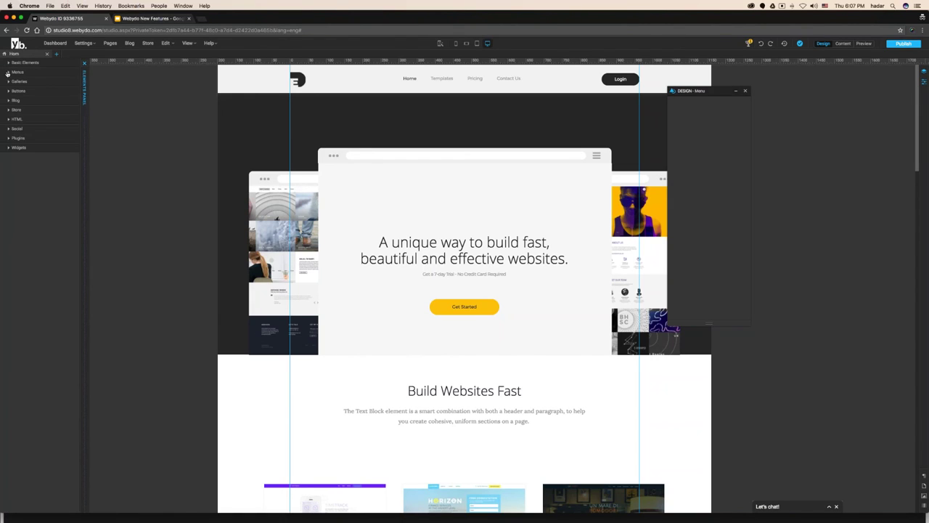
pyautogui.click(8, 73)
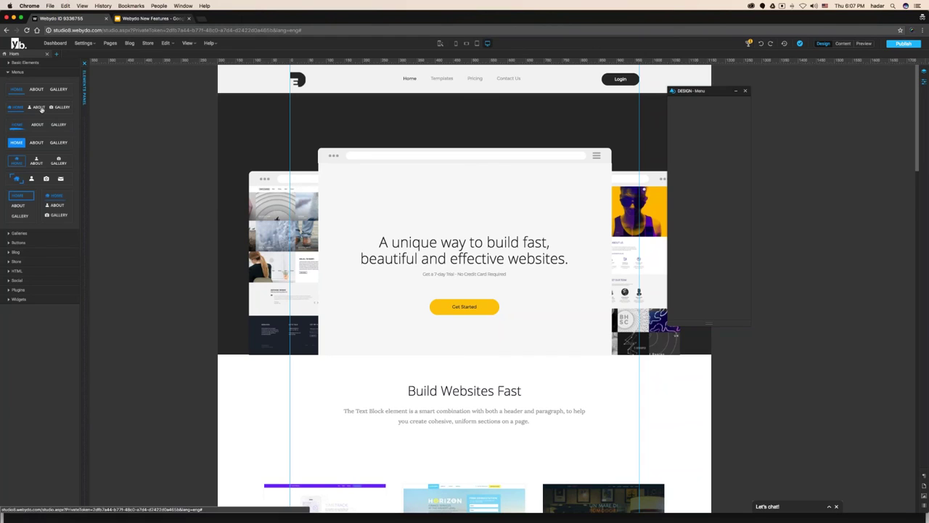
pyautogui.moveTo(34, 90); pyautogui.dragTo(384, 178)
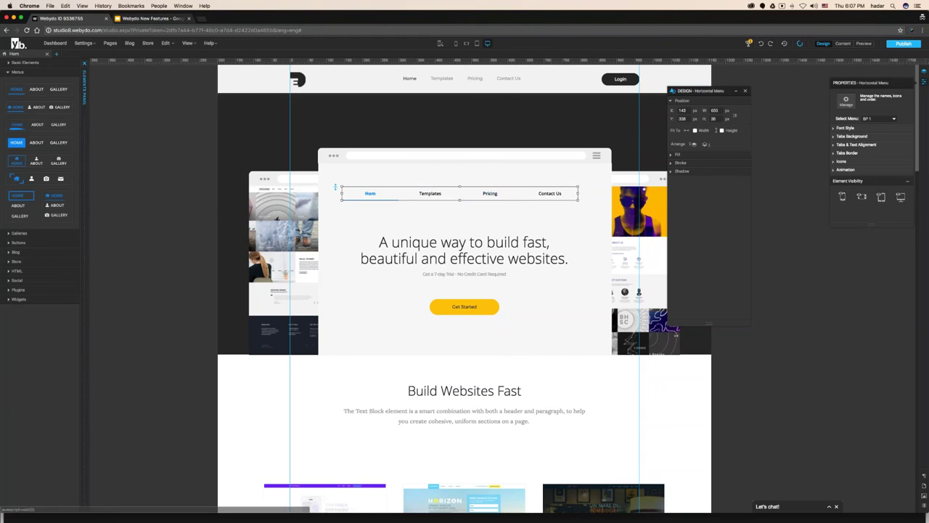
pyautogui.click(339, 182)
pyautogui.click(371, 196)
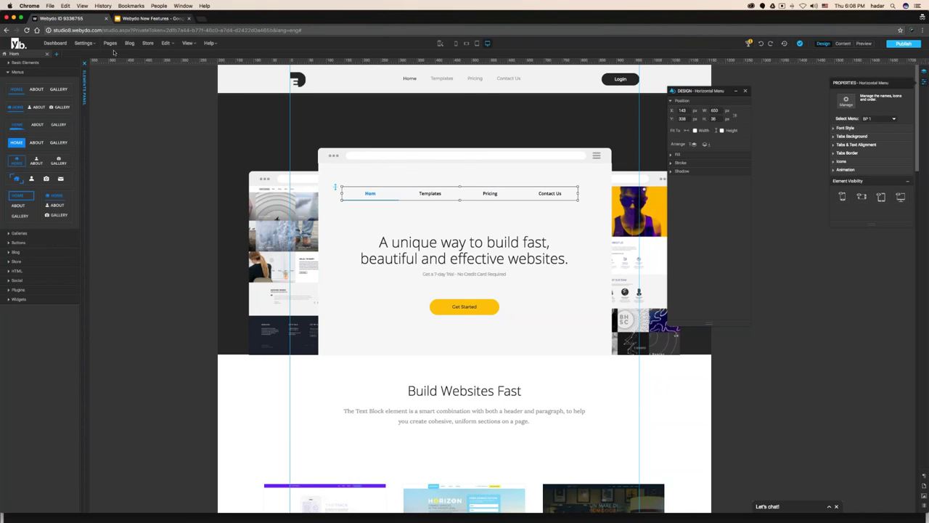
# - Correct the Home page's Name in Menu from 'Hom' to 'Home' in Pages & Navigation
pyautogui.click(113, 48)
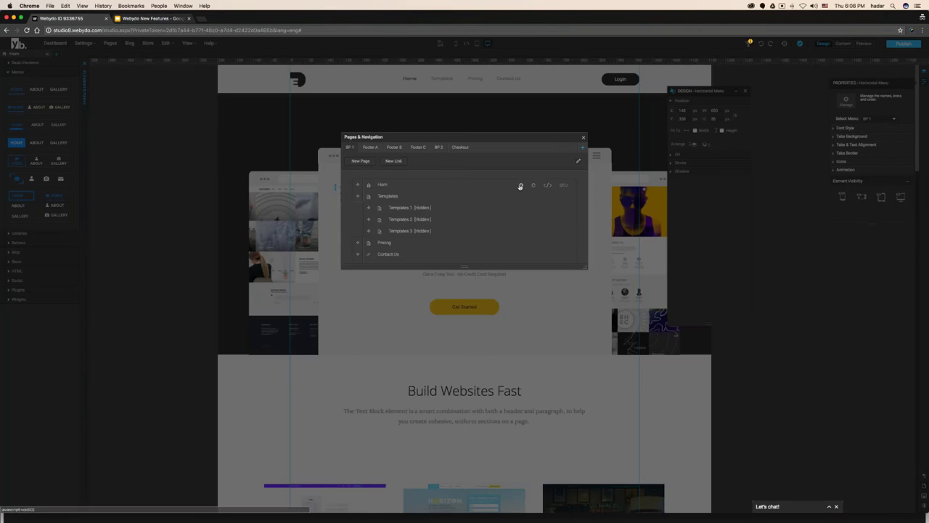
pyautogui.click(520, 185)
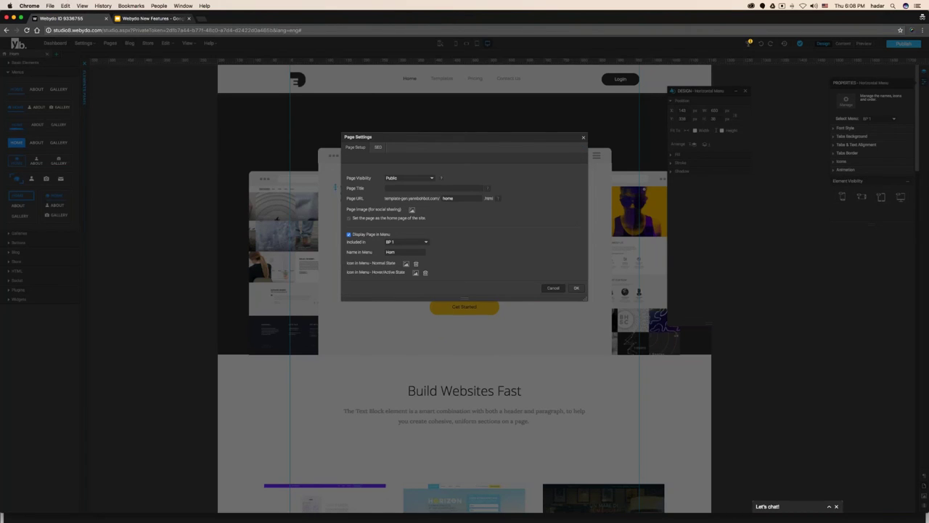
pyautogui.click(397, 252)
pyautogui.write('e')
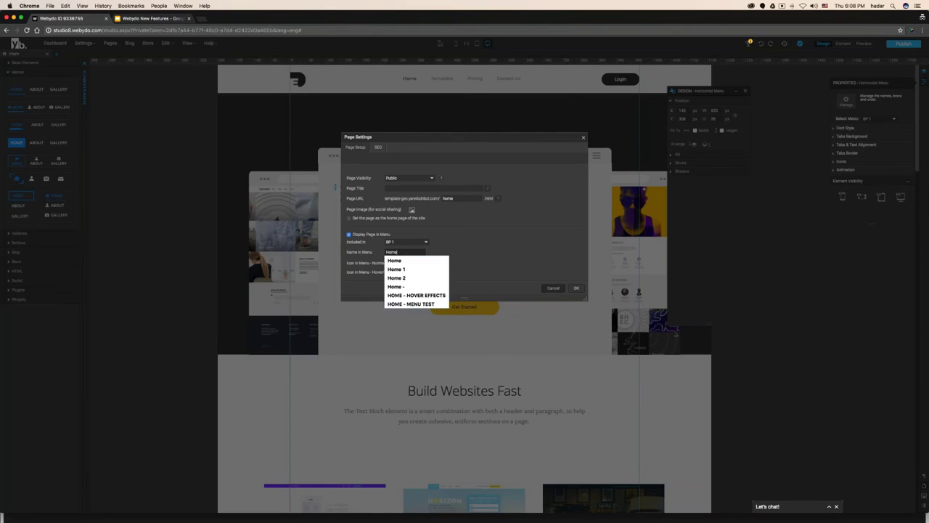
pyautogui.click(577, 289)
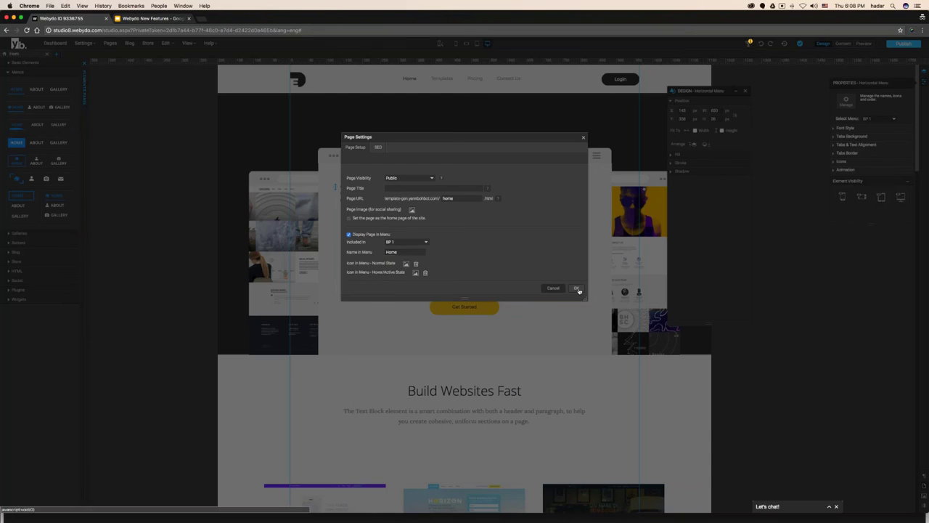
pyautogui.click(585, 137)
pyautogui.click(153, 219)
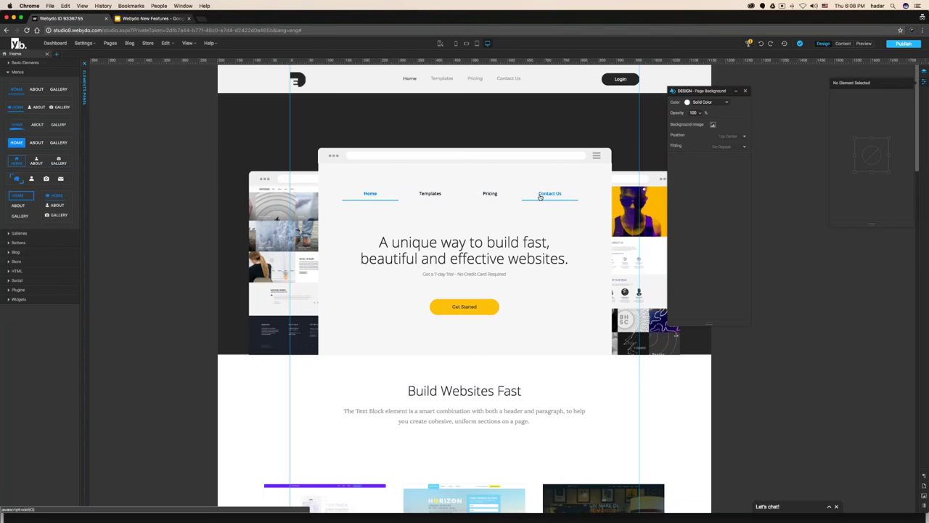
pyautogui.hotkey('ctrl', 'Tab')
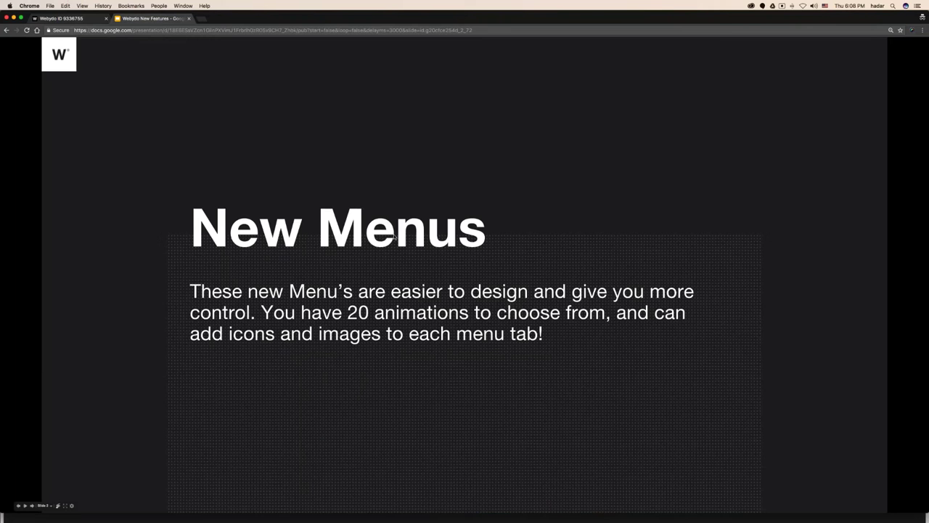
# - Advance the deck to the New Menu Element slide, then select Webydo's horizontal menu
pyautogui.press('Right')
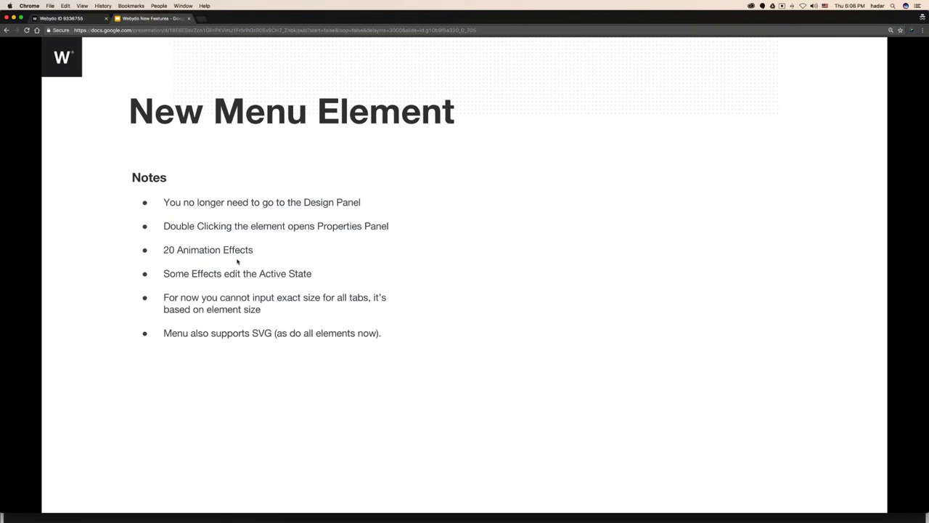
pyautogui.click(62, 18)
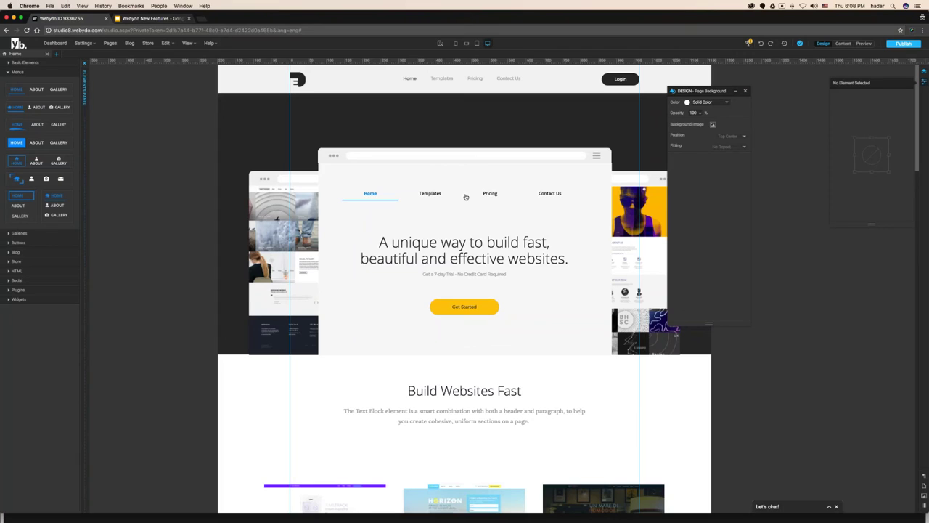
pyautogui.click(488, 193)
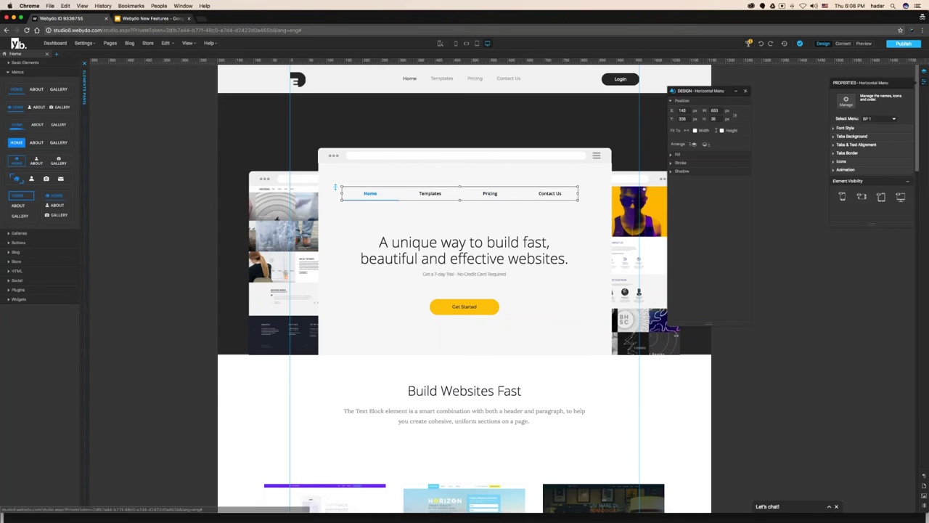
pyautogui.press('Escape')
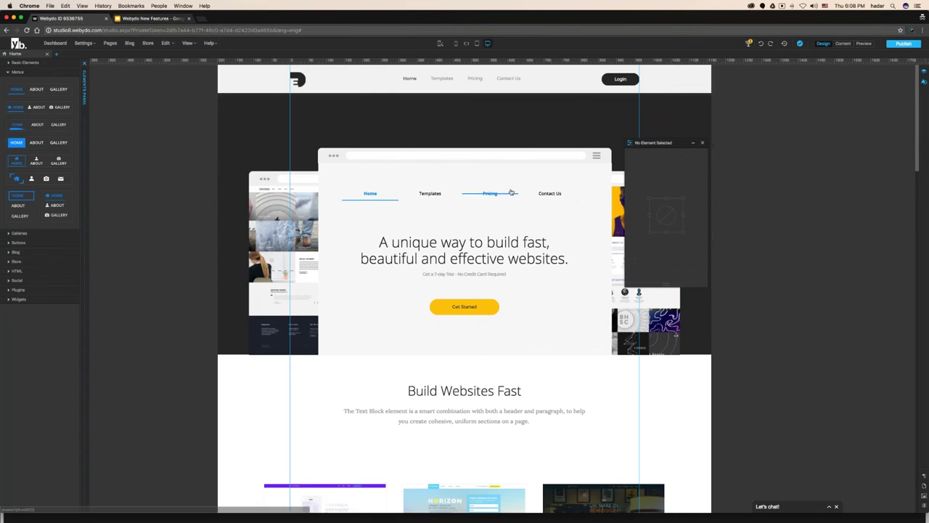
pyautogui.click(511, 192)
# - Reveal the cheat sheet list on the New Menu Element slide and return to Webydo
pyautogui.click(151, 19)
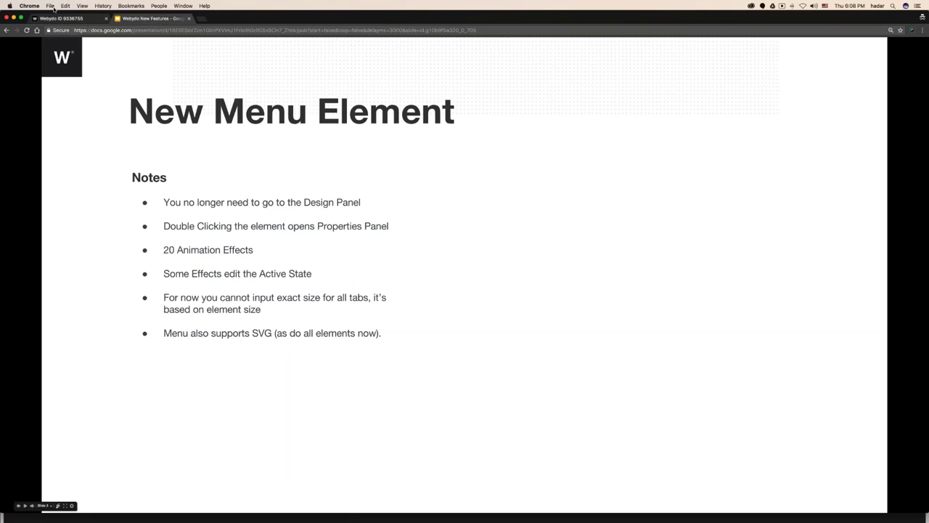
pyautogui.click(65, 18)
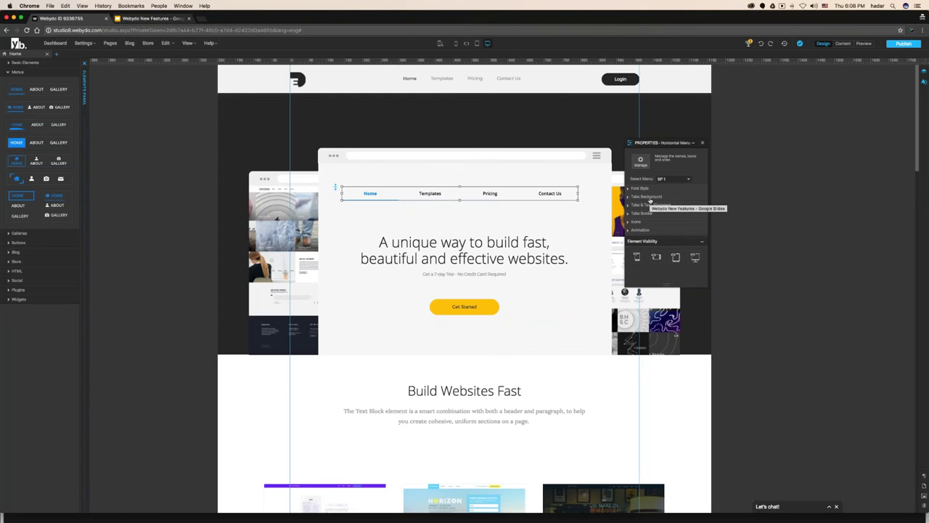
pyautogui.click(152, 19)
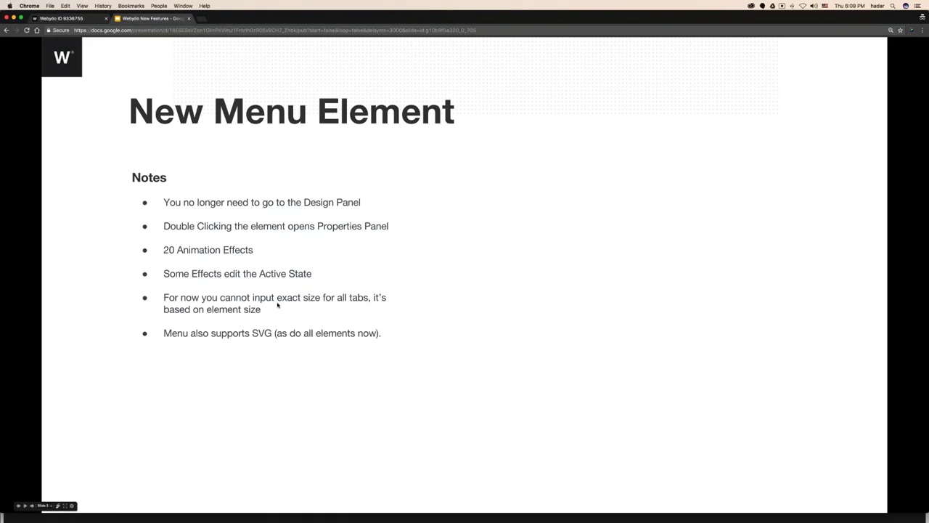
pyautogui.hotkey('ctrl', 'shift', 'Tab')
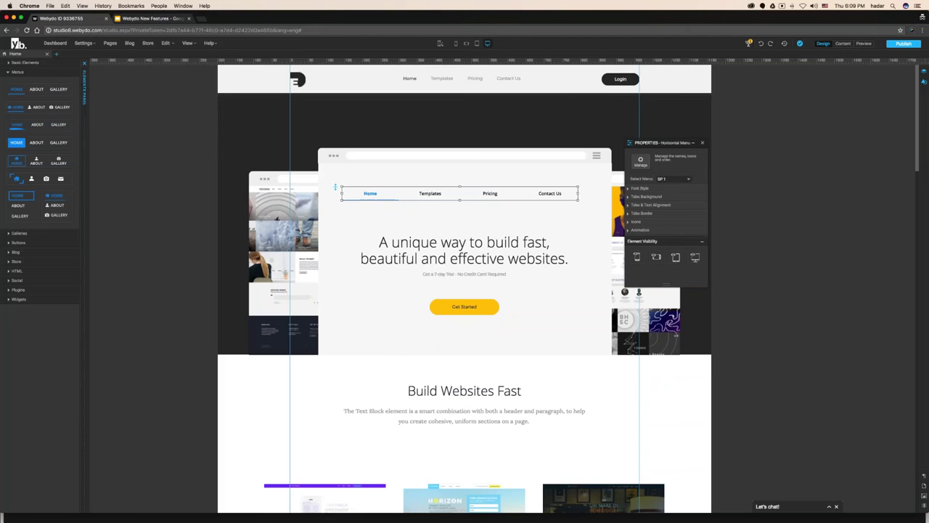
pyautogui.click(457, 82)
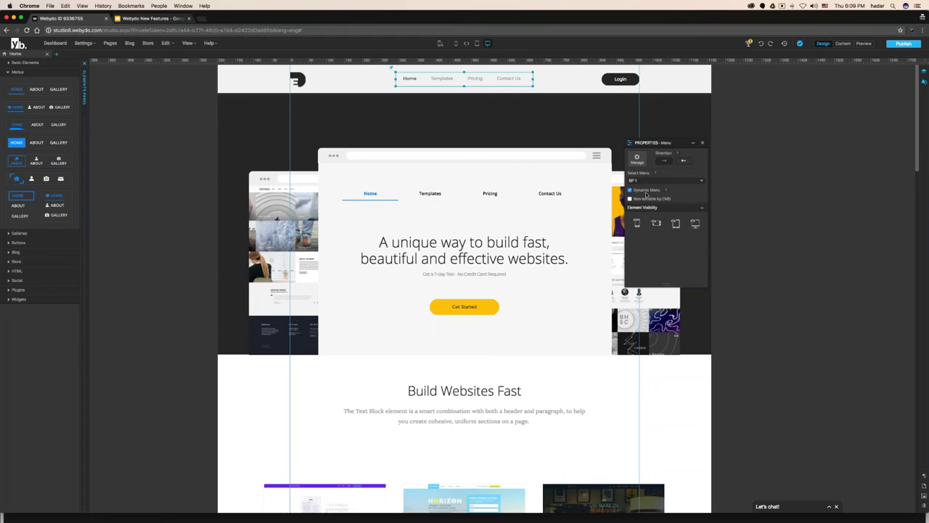
pyautogui.click(533, 196)
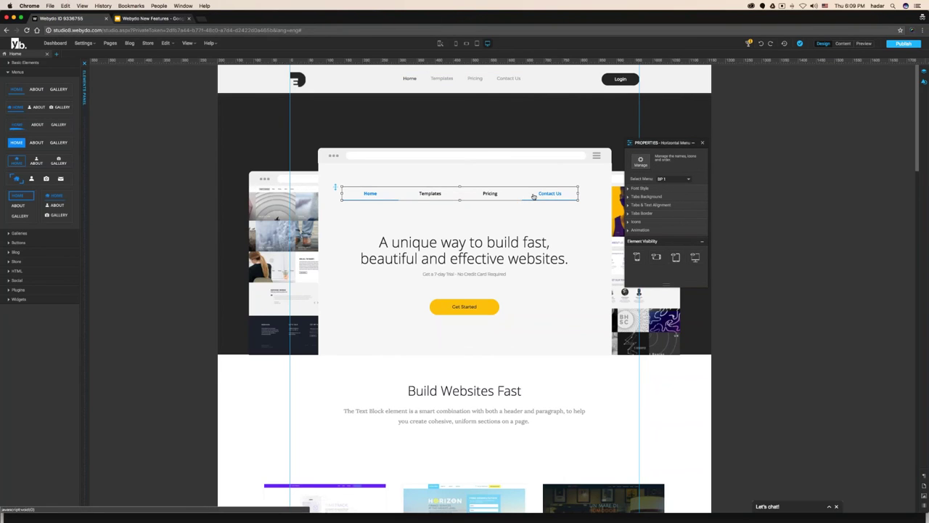
pyautogui.click(150, 18)
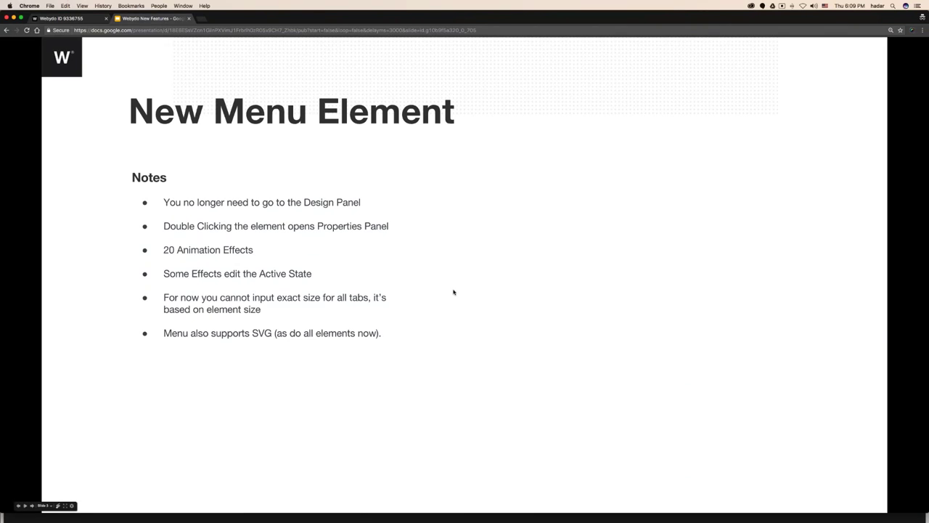
pyautogui.click(731, 297)
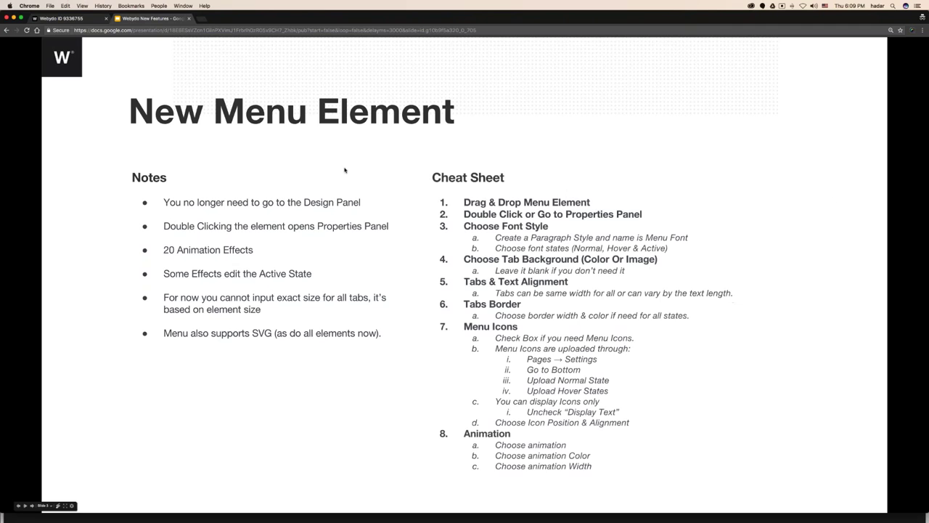
pyautogui.click(62, 20)
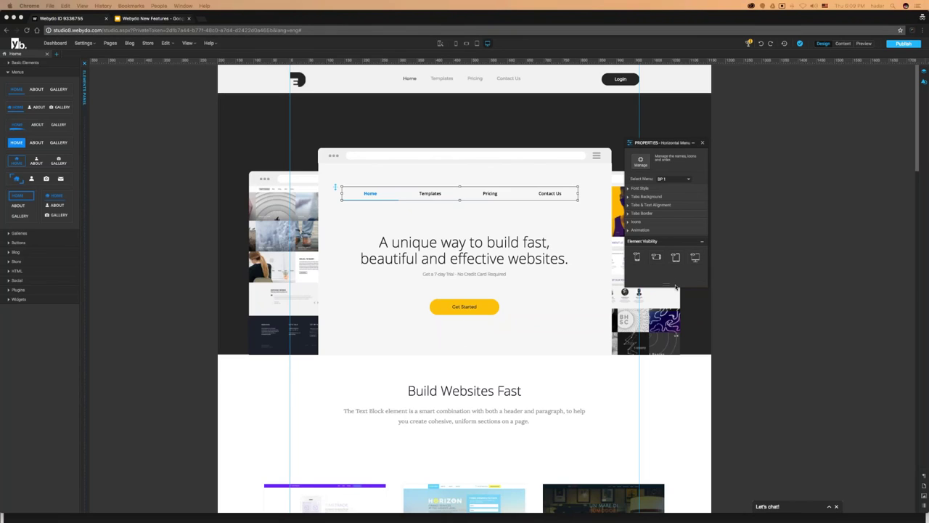
# - Duplicate the Normal paragraph style into a new style named Menus
pyautogui.click(634, 189)
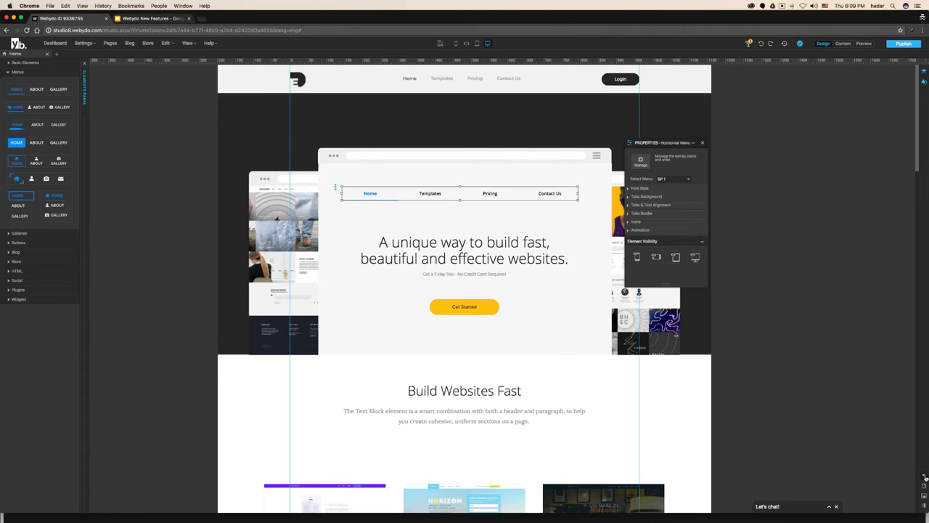
pyautogui.click(188, 42)
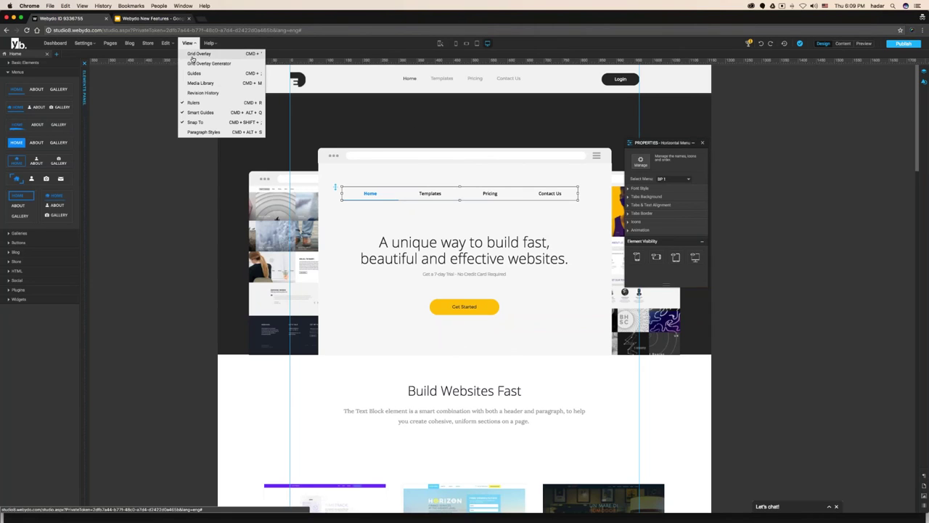
pyautogui.click(193, 132)
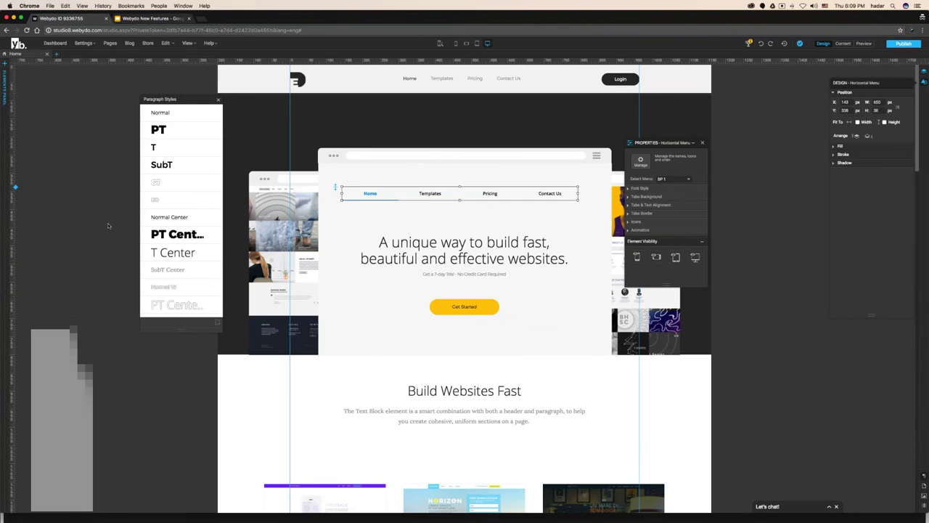
pyautogui.click(190, 114)
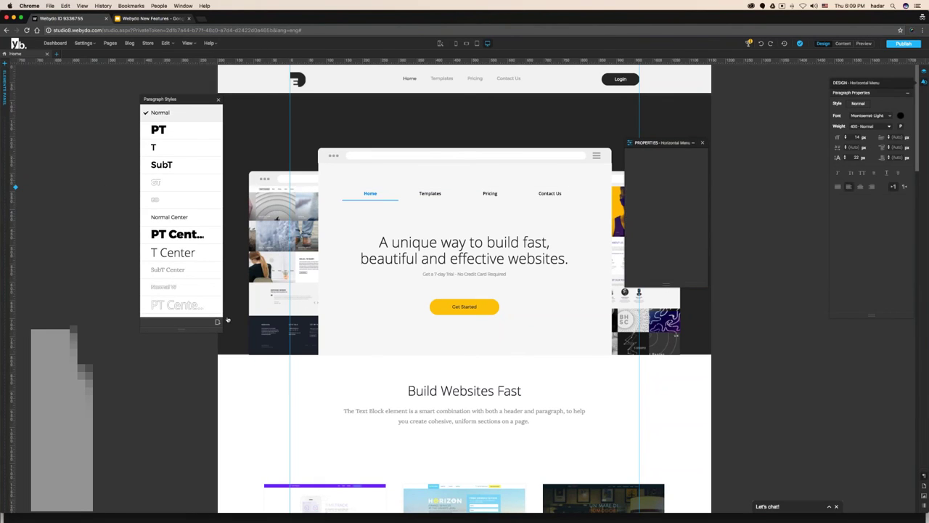
pyautogui.moveTo(865, 84); pyautogui.dragTo(252, 100)
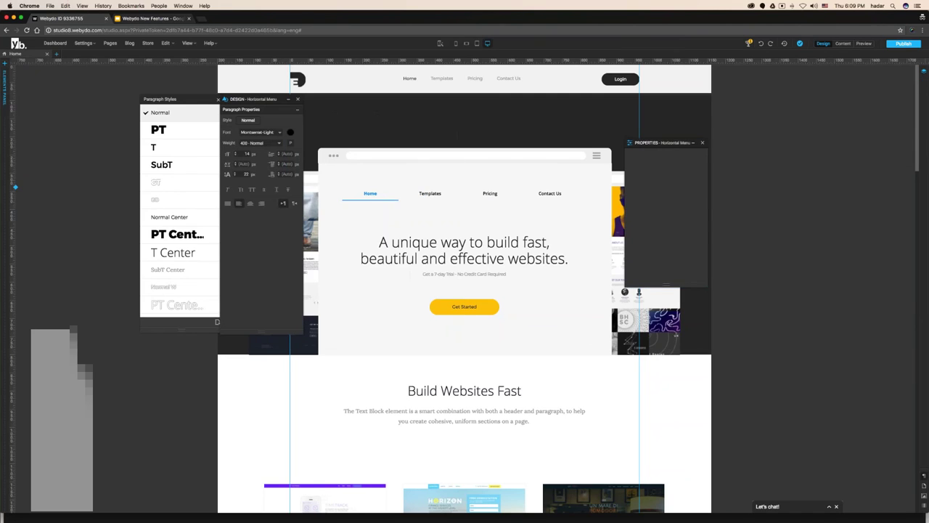
pyautogui.click(216, 321)
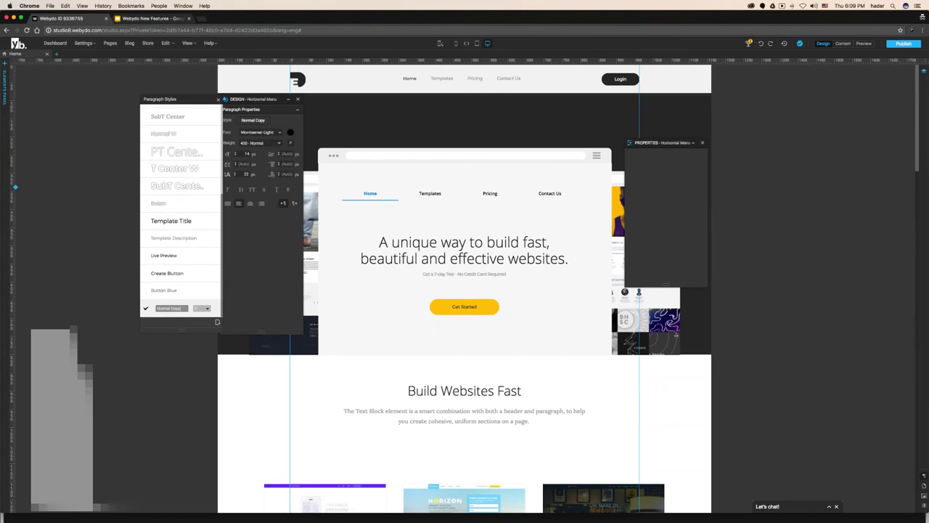
pyautogui.write('Ma')
pyautogui.click(147, 309)
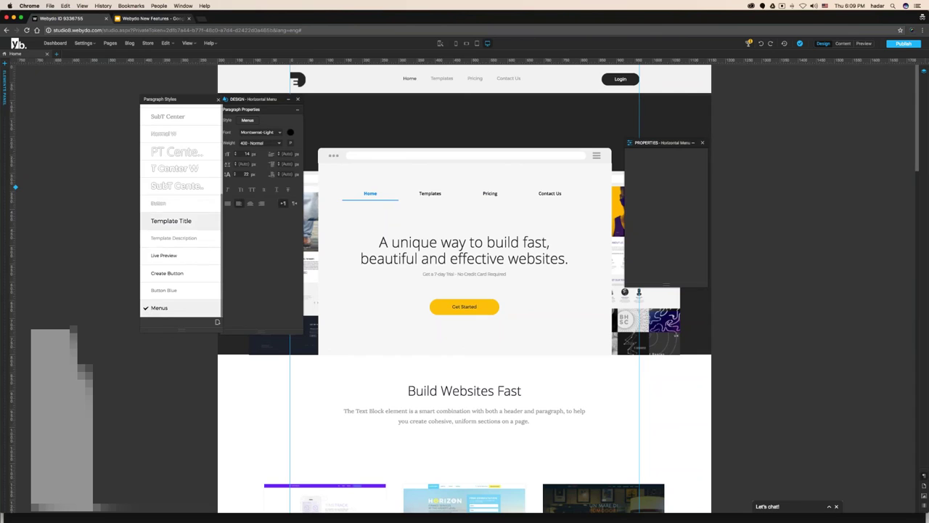
# - Make the Menus style centre-aligned with grey ADADAD font colour
pyautogui.click(249, 203)
pyautogui.click(291, 133)
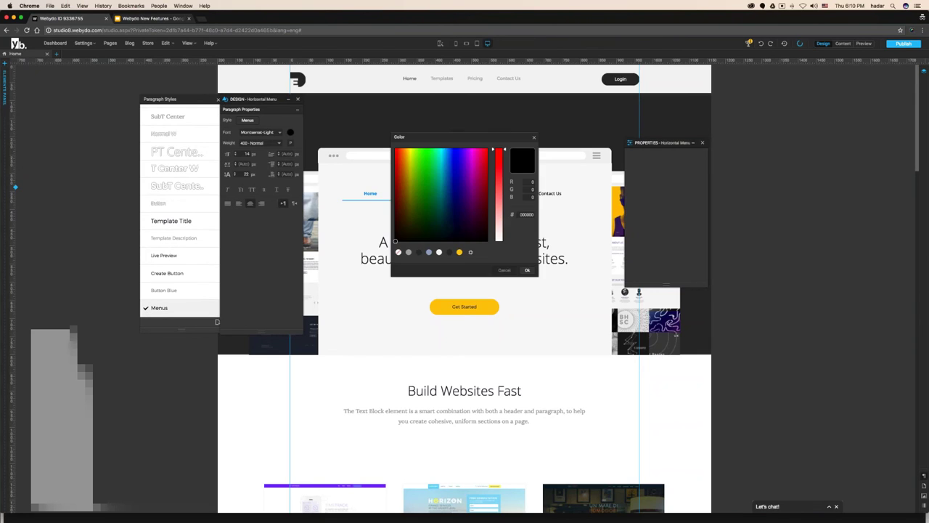
pyautogui.click(396, 179)
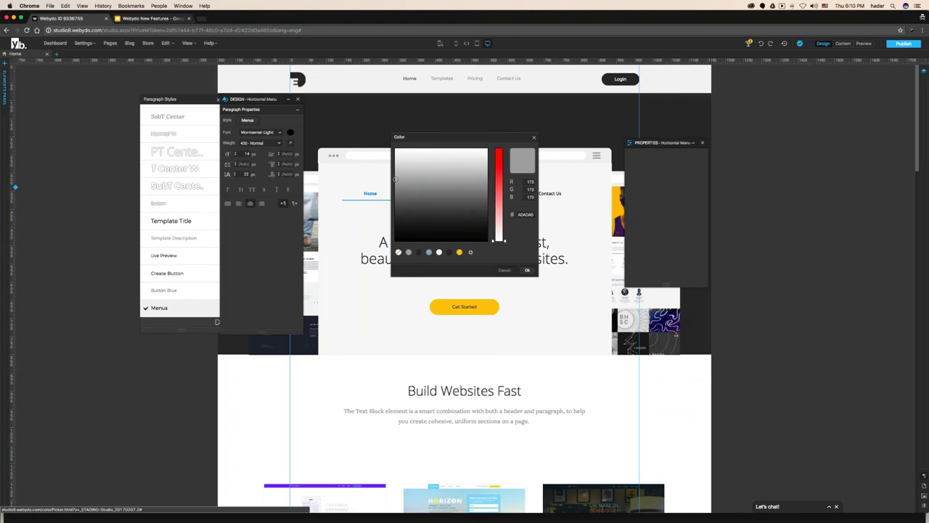
pyautogui.click(527, 270)
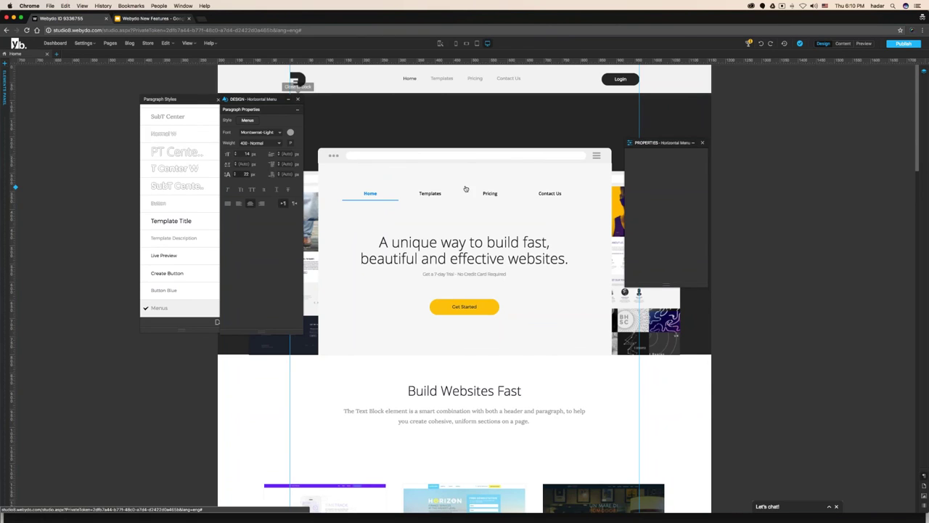
pyautogui.click(470, 195)
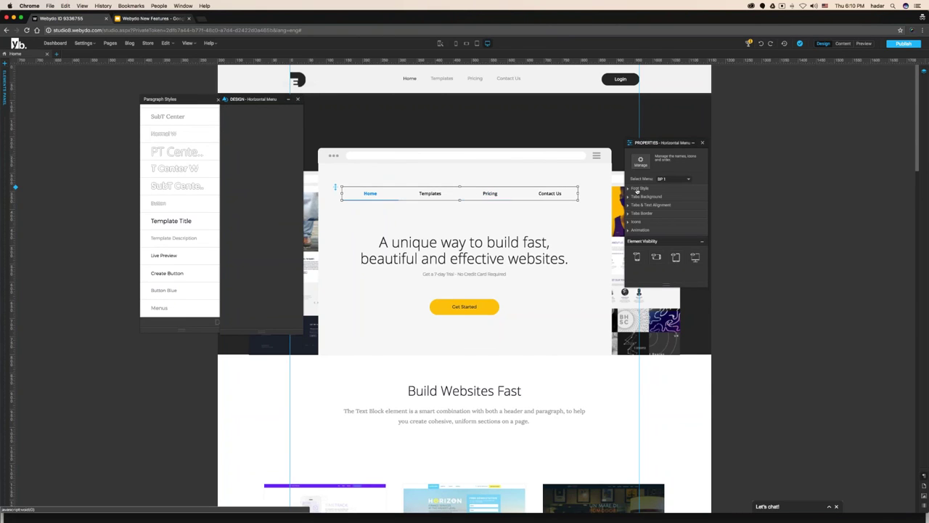
pyautogui.click(629, 189)
pyautogui.click(298, 99)
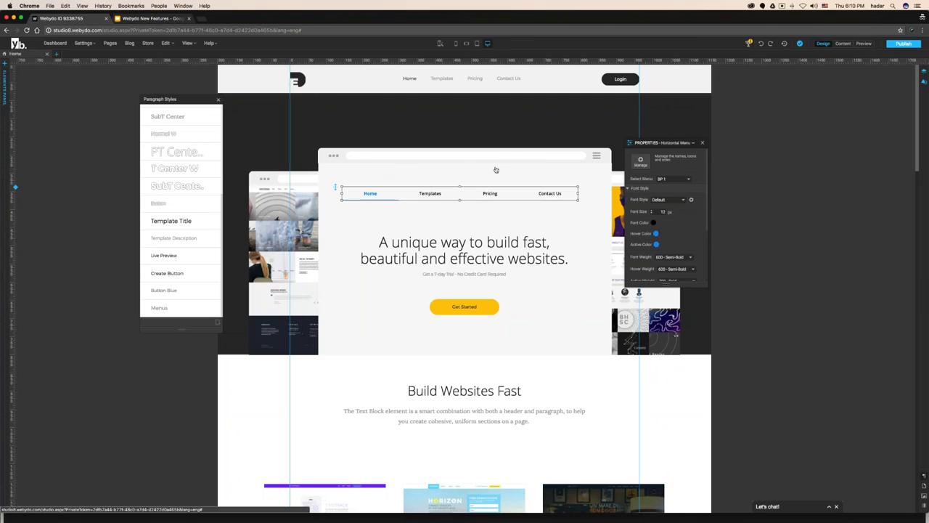
# - Apply the Menus font style to the horizontal menu
pyautogui.click(219, 99)
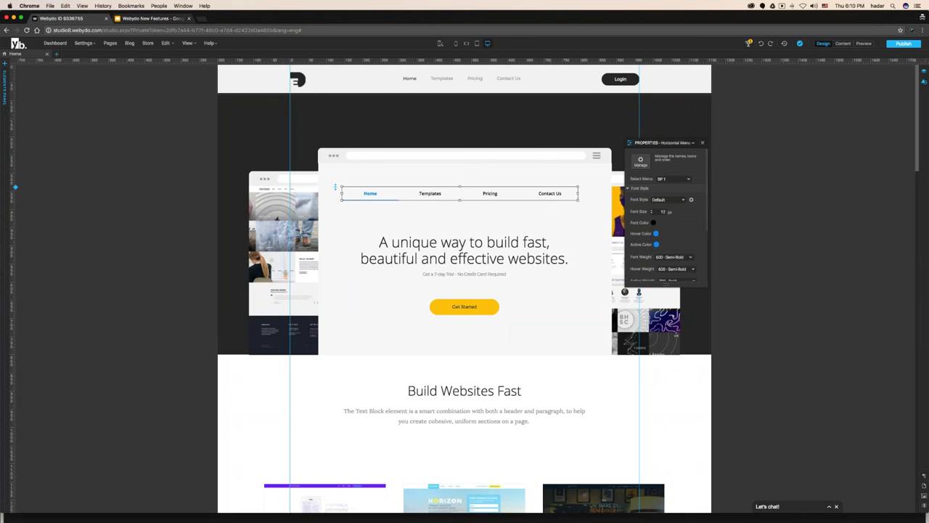
pyautogui.moveTo(671, 283); pyautogui.dragTo(678, 444)
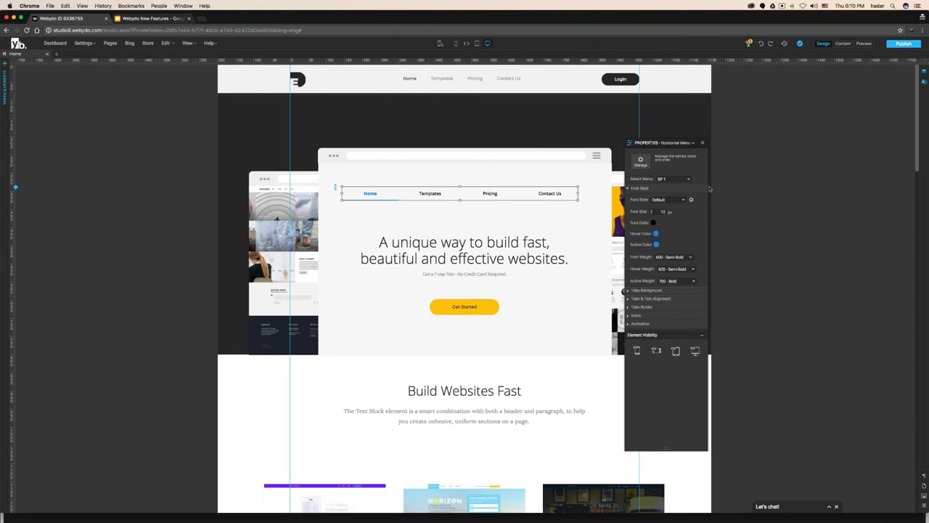
pyautogui.click(666, 199)
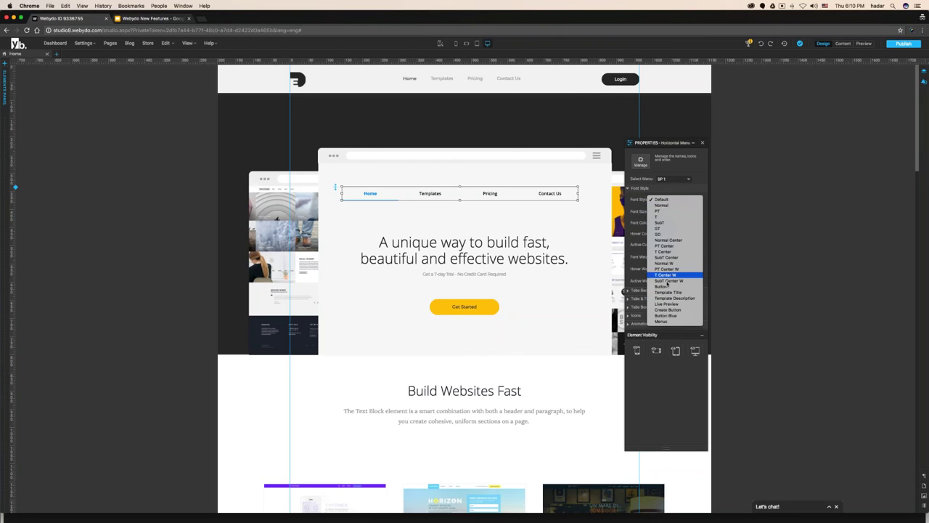
pyautogui.click(664, 333)
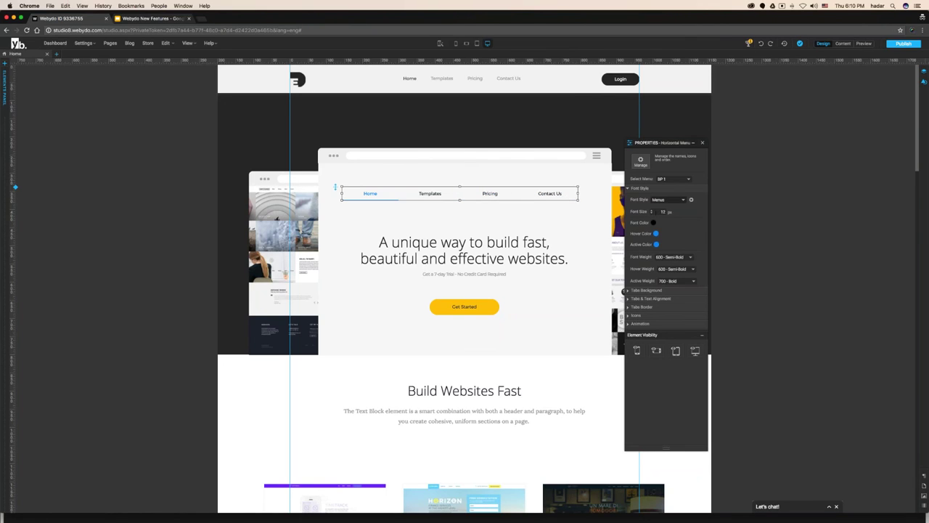
# - Set the menu's font size to 14 px, after trying 18 and 16
pyautogui.click(662, 211)
pyautogui.write('18')
pyautogui.press('Return')
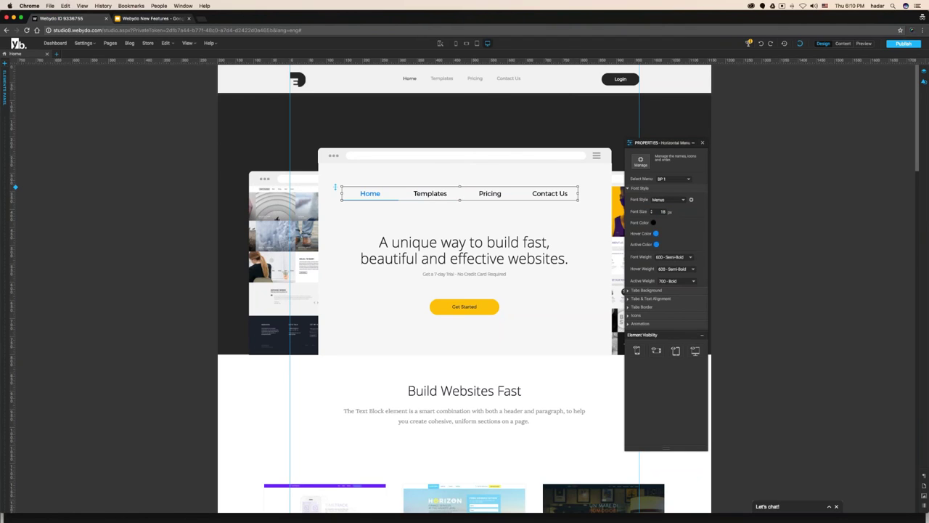
pyautogui.click(662, 211)
pyautogui.write('16')
pyautogui.click(669, 212)
pyautogui.write('14')
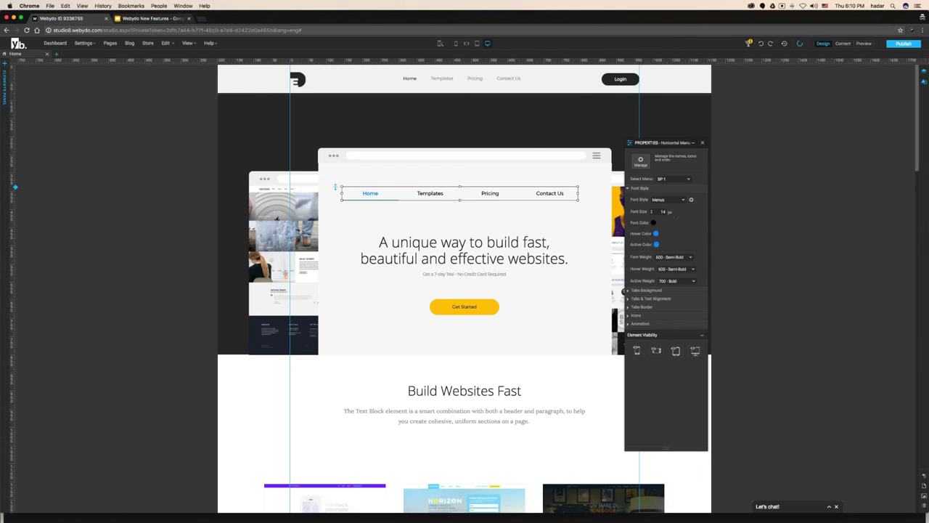
pyautogui.click(654, 222)
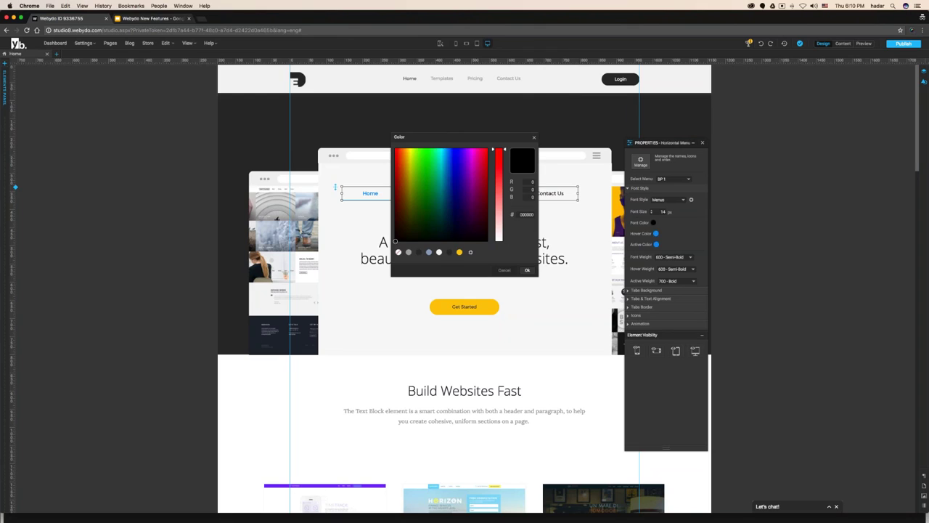
# - Set the menu's font colour and hover colour to grey
pyautogui.click(408, 252)
pyautogui.click(527, 270)
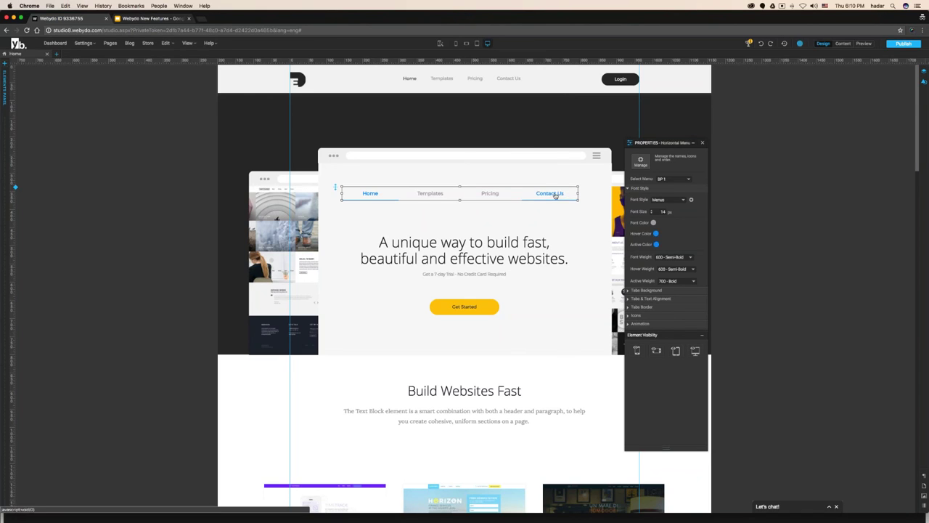
pyautogui.click(657, 234)
pyautogui.click(408, 252)
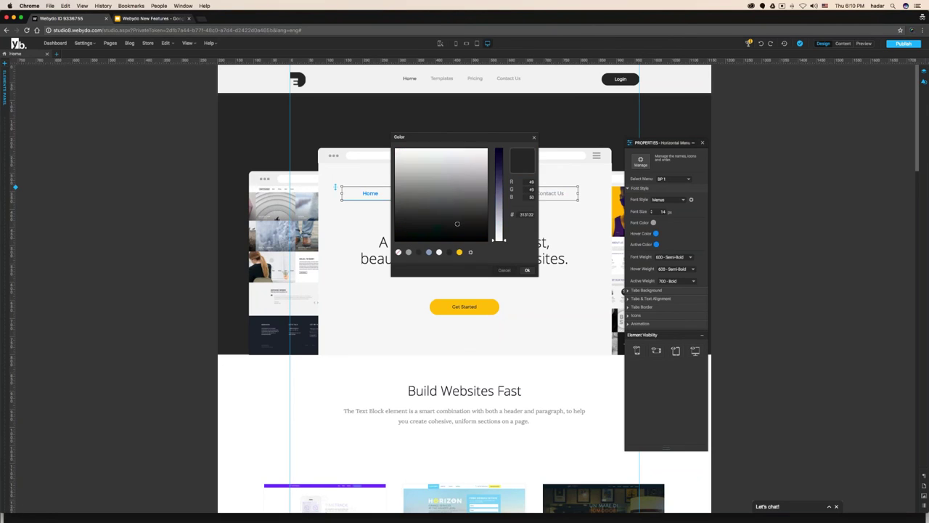
pyautogui.click(527, 269)
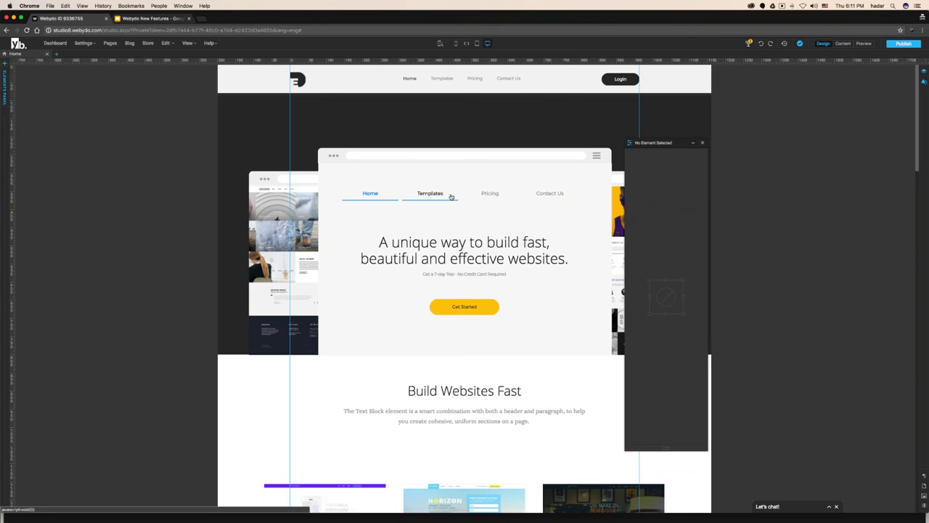
# - Set the menu's active tab colour to dark grey 313132
pyautogui.click(451, 197)
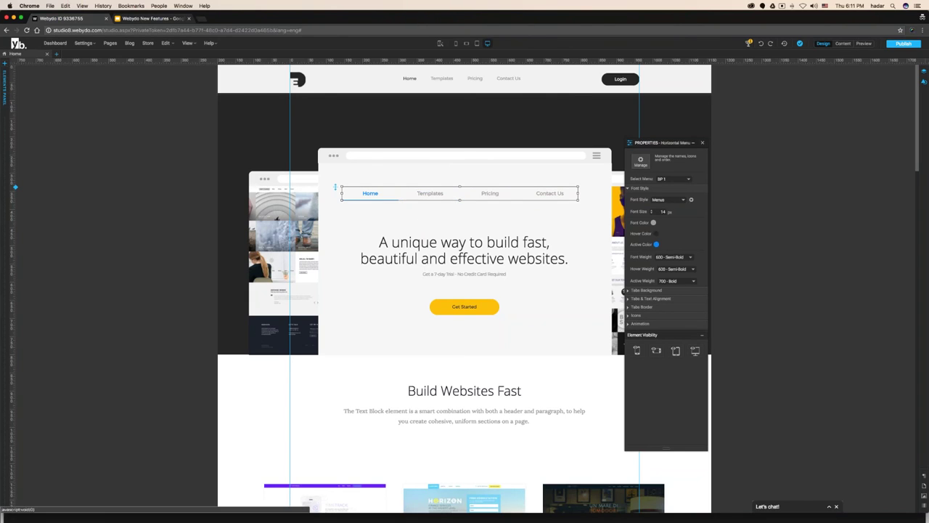
pyautogui.click(657, 244)
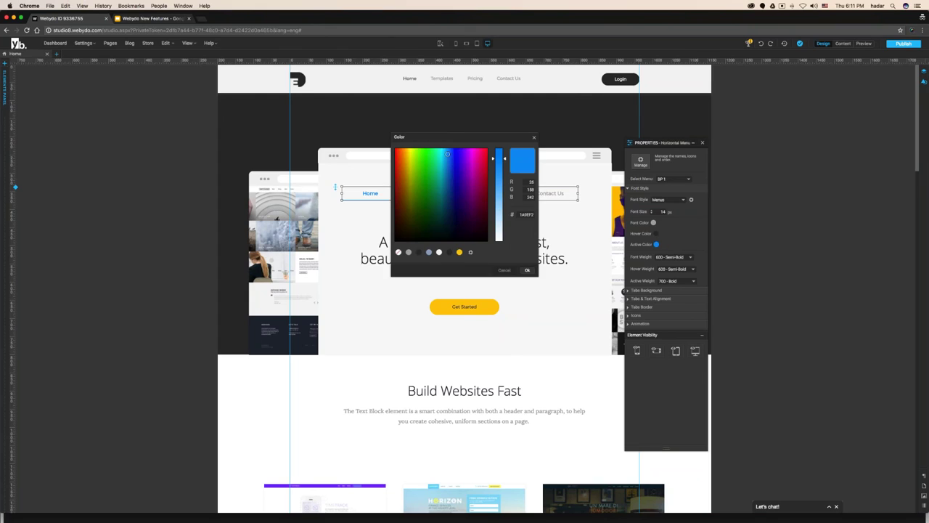
pyautogui.click(419, 252)
pyautogui.press('Return')
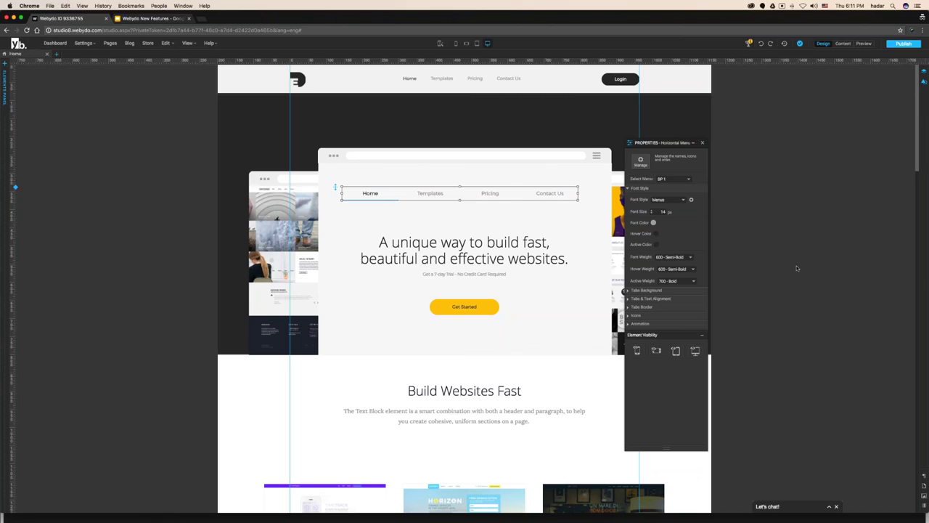
# - Set the menu's font weight to 300 - Light
pyautogui.click(673, 259)
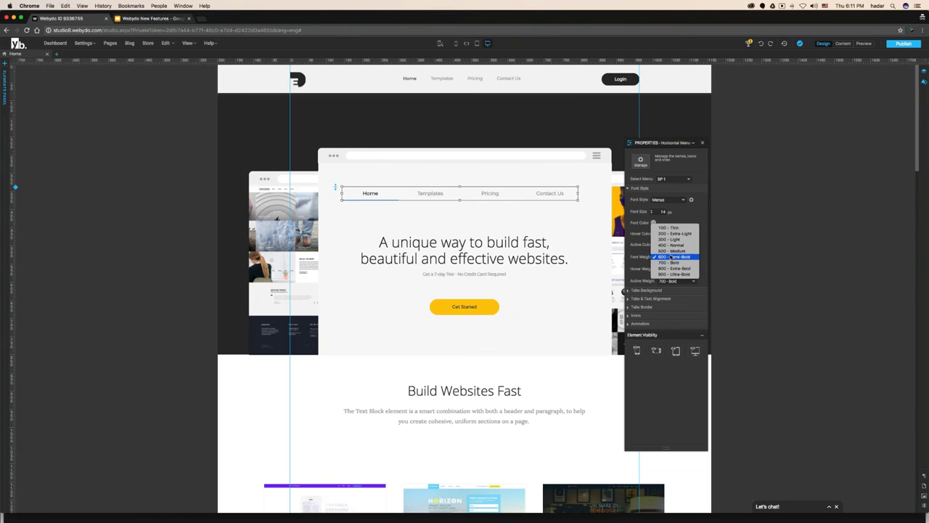
pyautogui.click(673, 267)
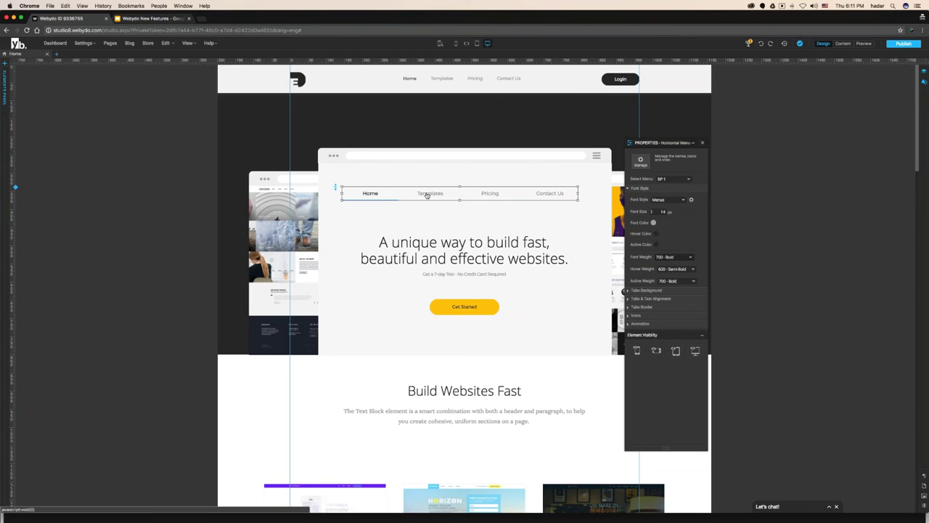
pyautogui.click(674, 257)
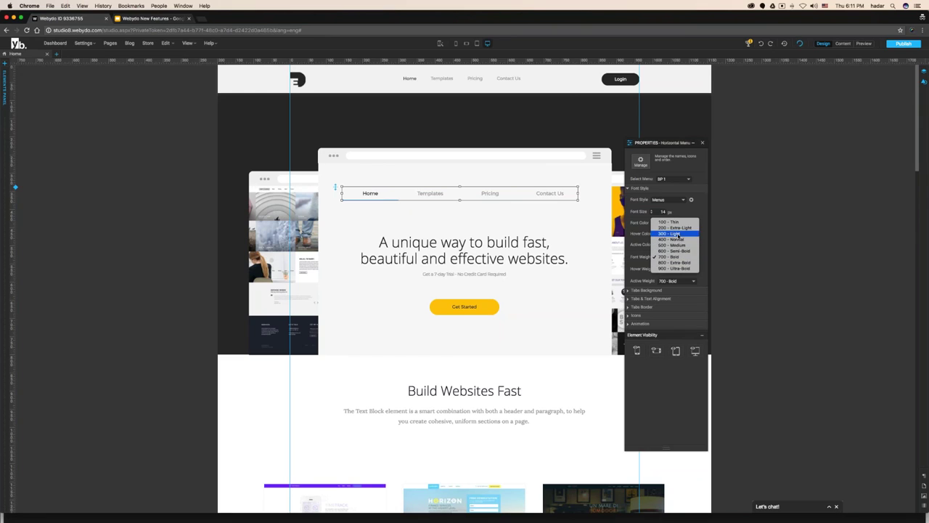
pyautogui.click(671, 256)
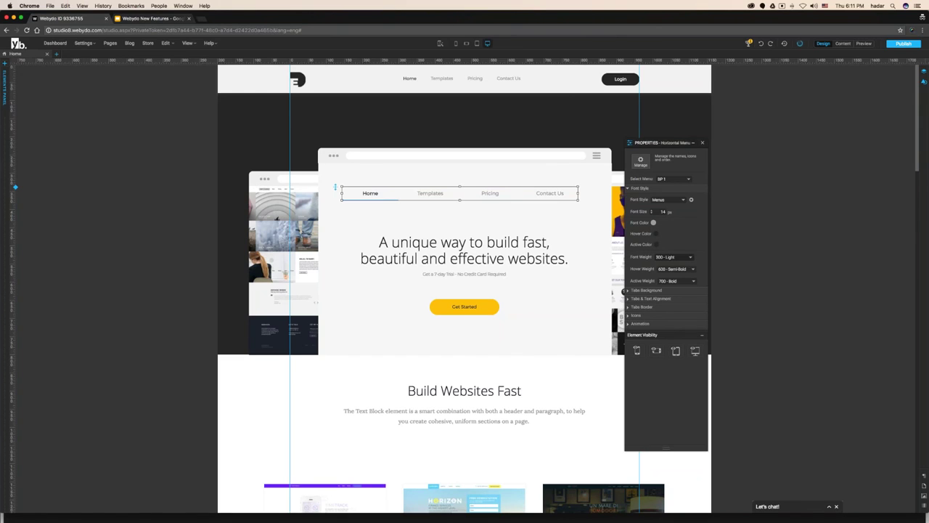
# - Set the hover weight to 700 - Bold and keep 700 - Bold as the active weight
pyautogui.click(684, 269)
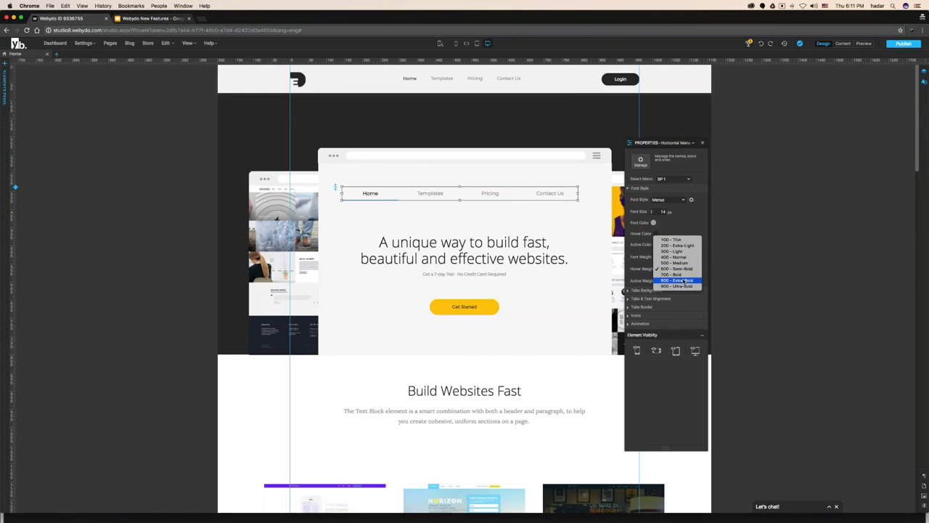
pyautogui.click(683, 281)
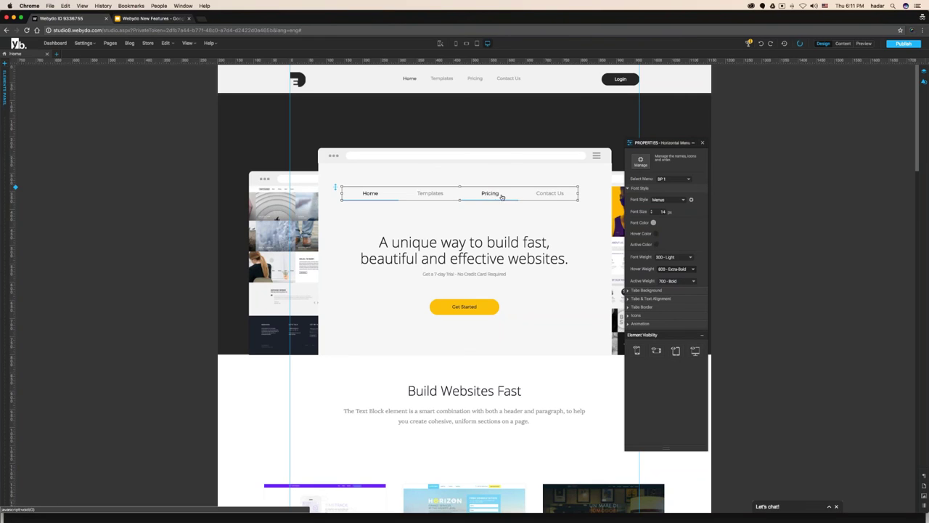
pyautogui.click(680, 270)
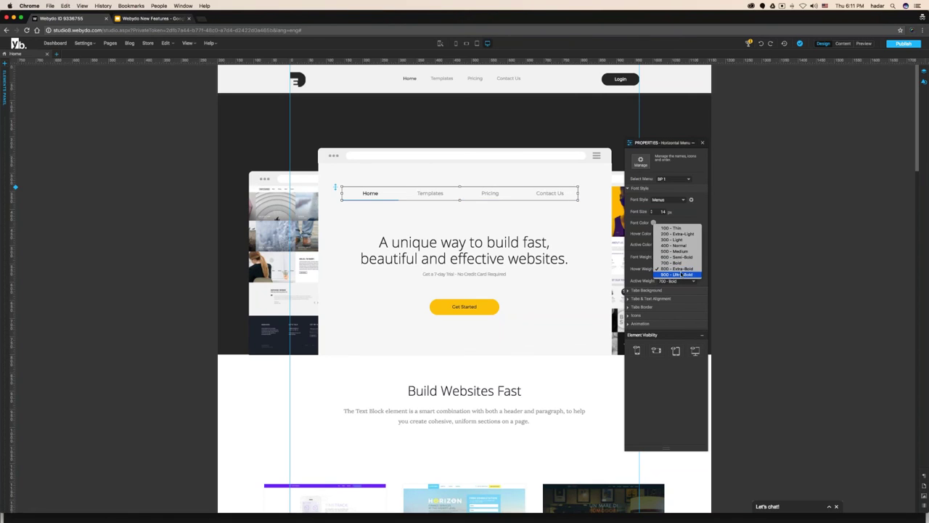
pyautogui.click(682, 277)
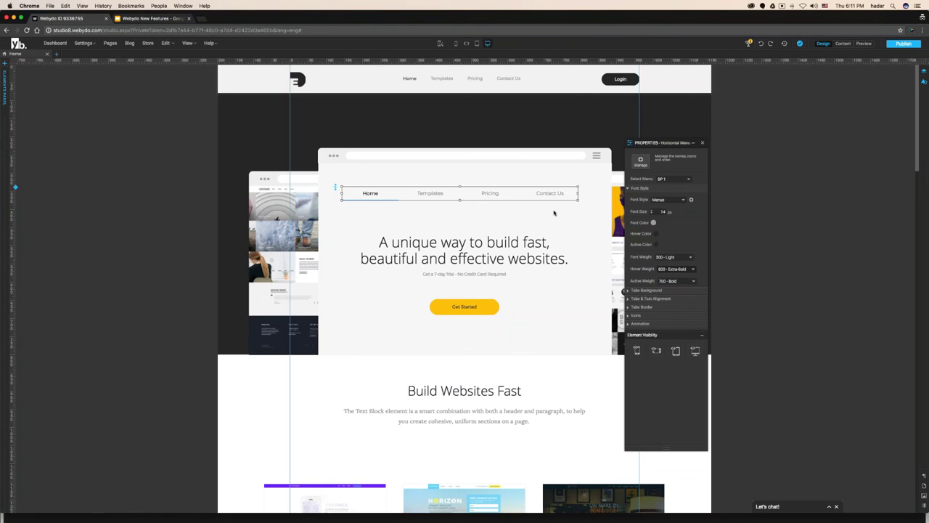
pyautogui.click(680, 269)
pyautogui.click(682, 257)
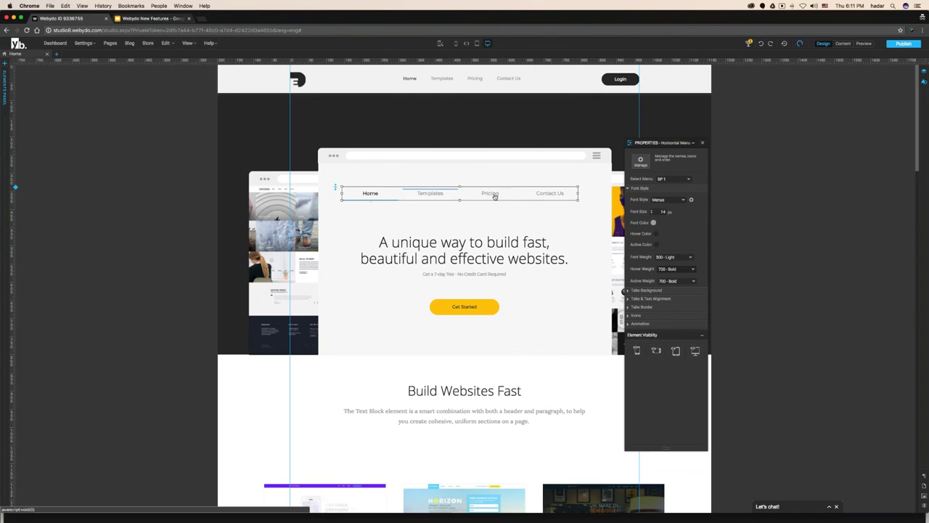
pyautogui.click(672, 280)
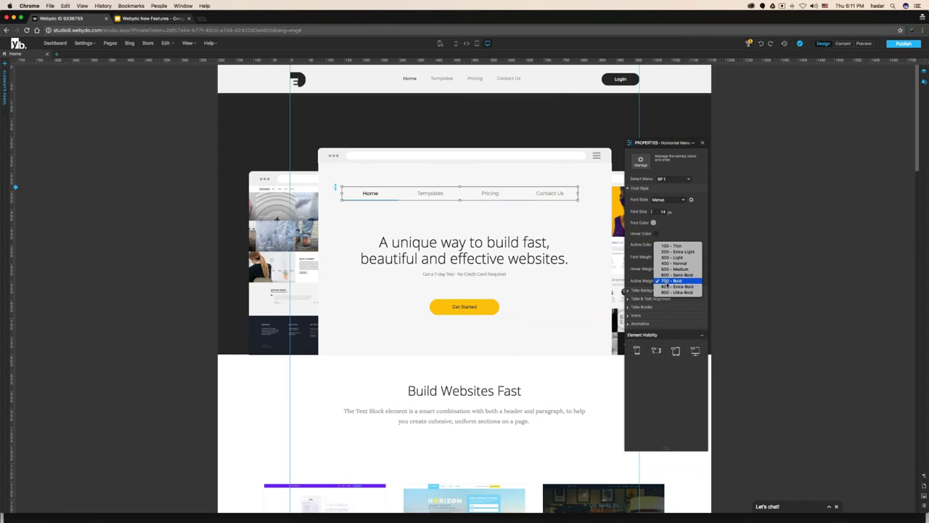
pyautogui.click(671, 280)
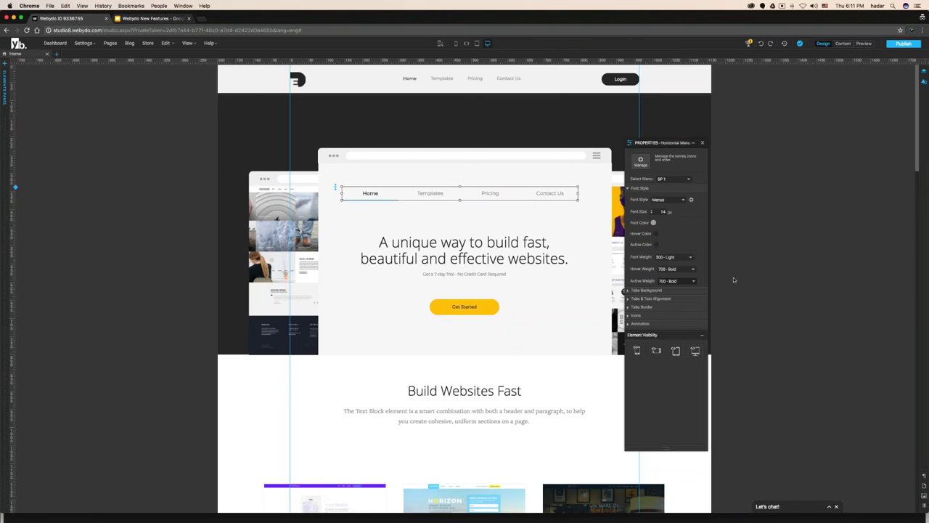
pyautogui.click(628, 188)
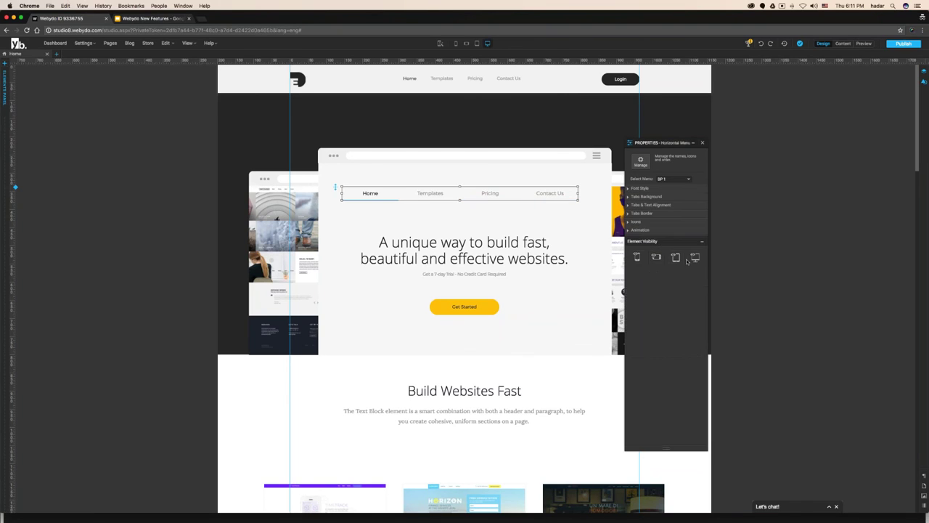
pyautogui.click(629, 196)
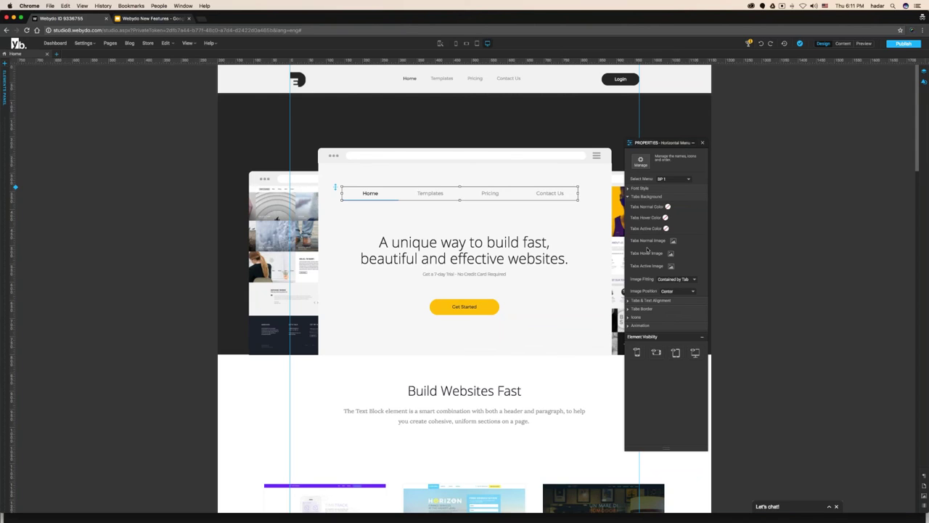
pyautogui.click(668, 207)
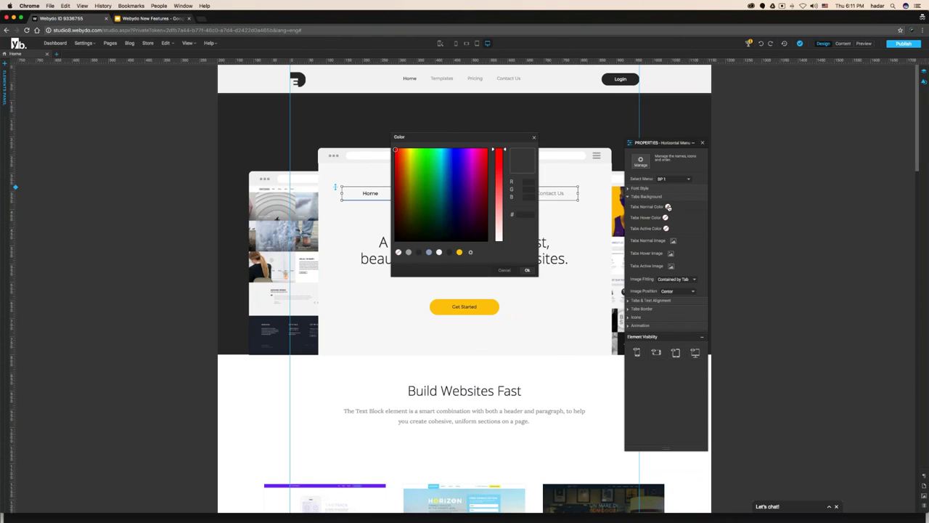
pyautogui.click(459, 252)
pyautogui.click(528, 270)
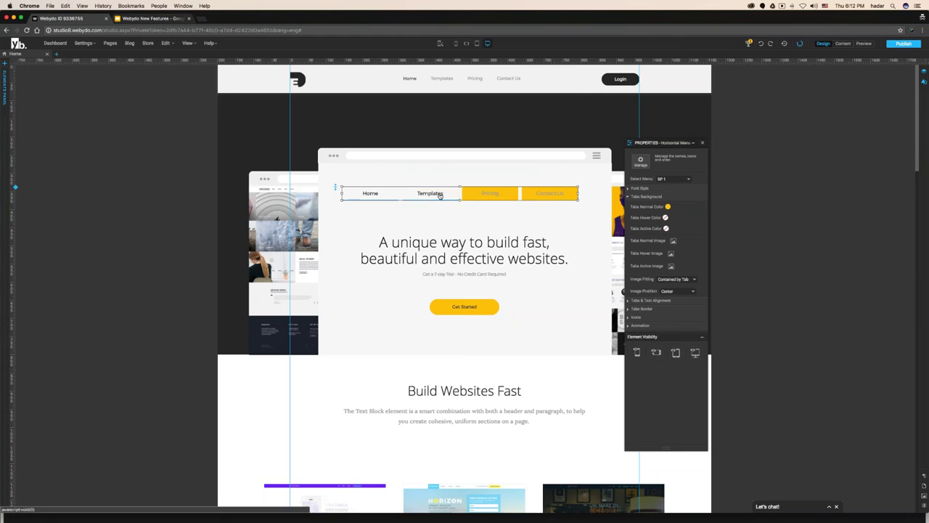
pyautogui.click(665, 217)
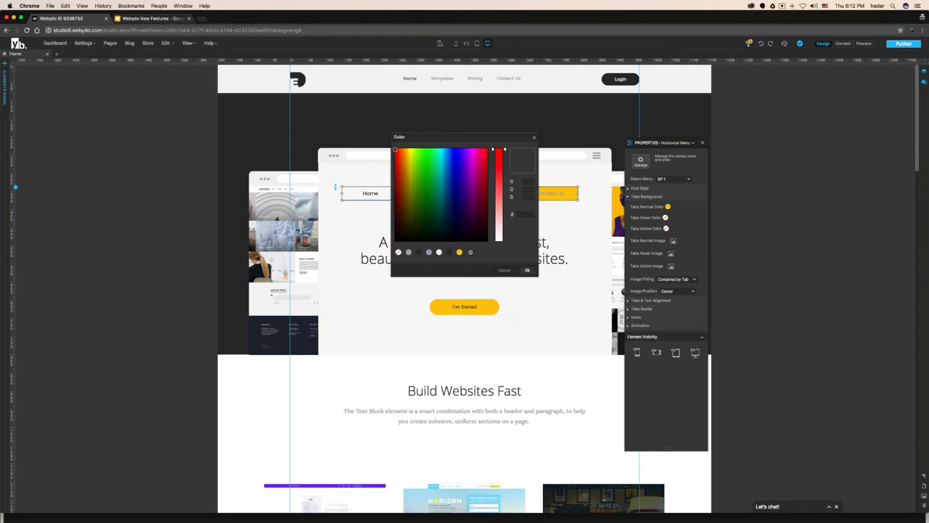
pyautogui.click(428, 251)
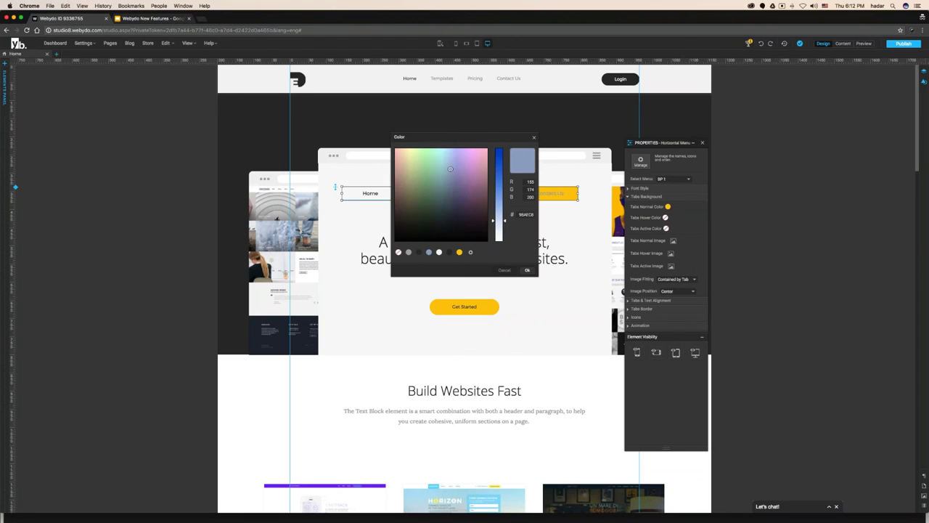
pyautogui.click(528, 270)
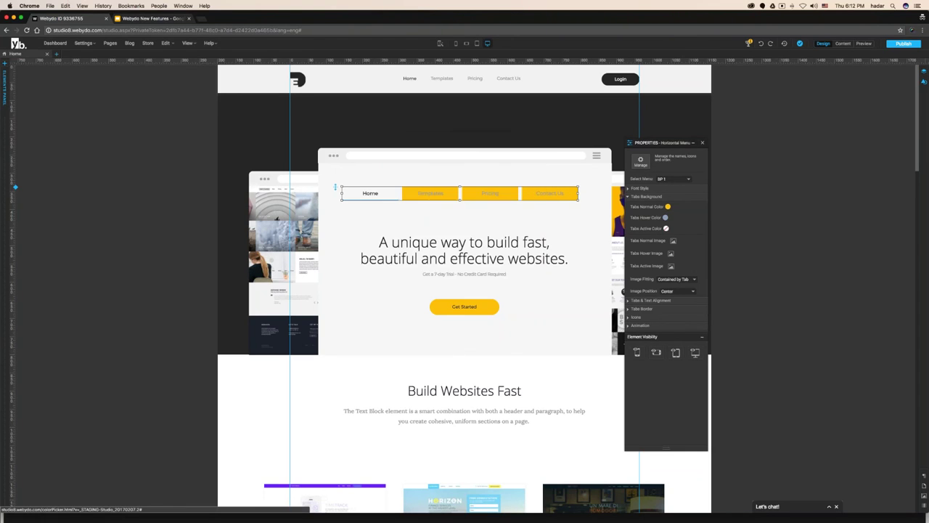
pyautogui.click(668, 208)
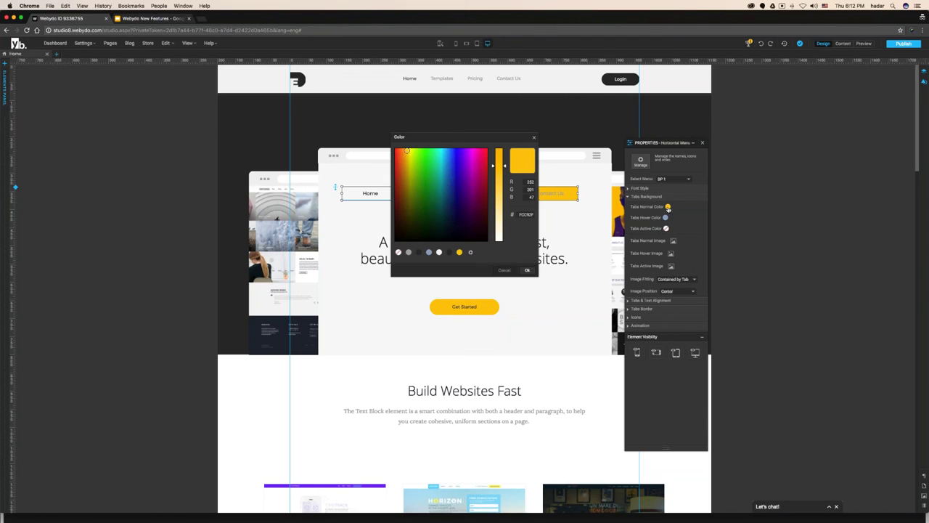
pyautogui.click(398, 252)
pyautogui.click(534, 270)
pyautogui.click(665, 217)
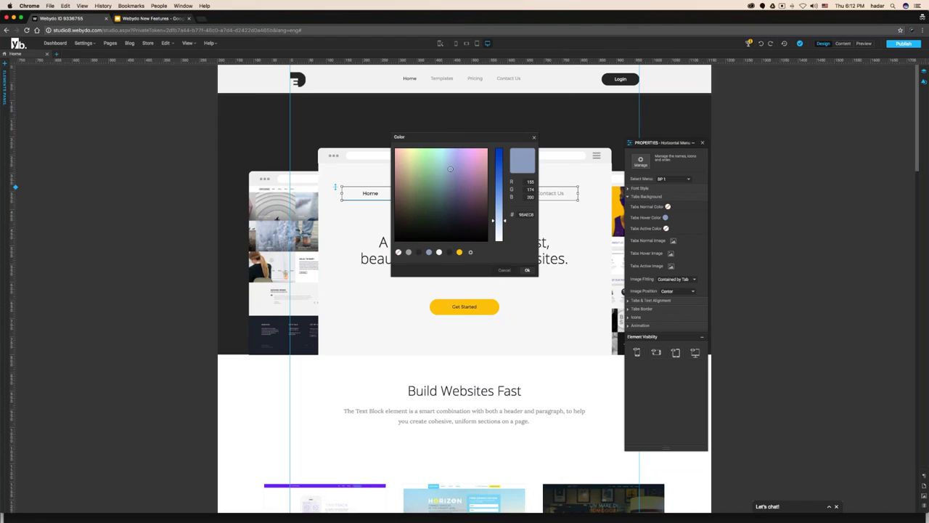
pyautogui.click(398, 252)
pyautogui.click(527, 270)
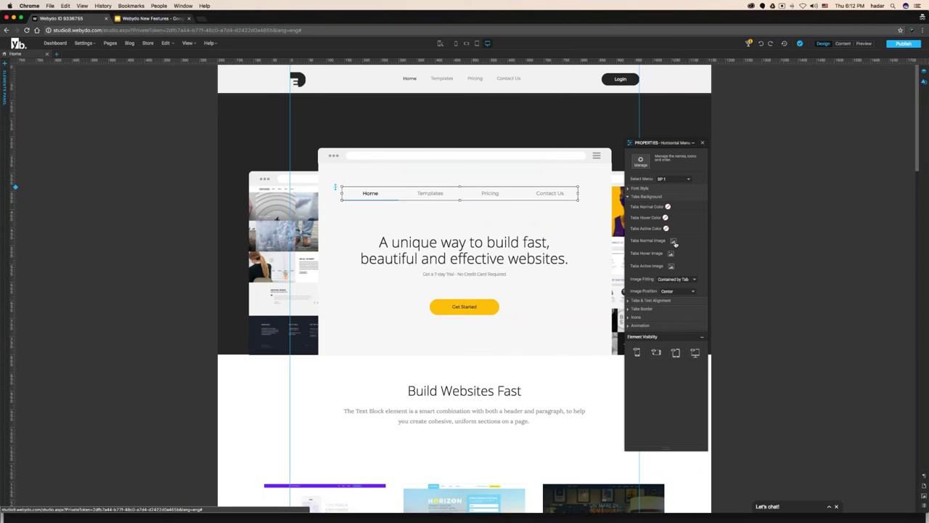
pyautogui.click(629, 197)
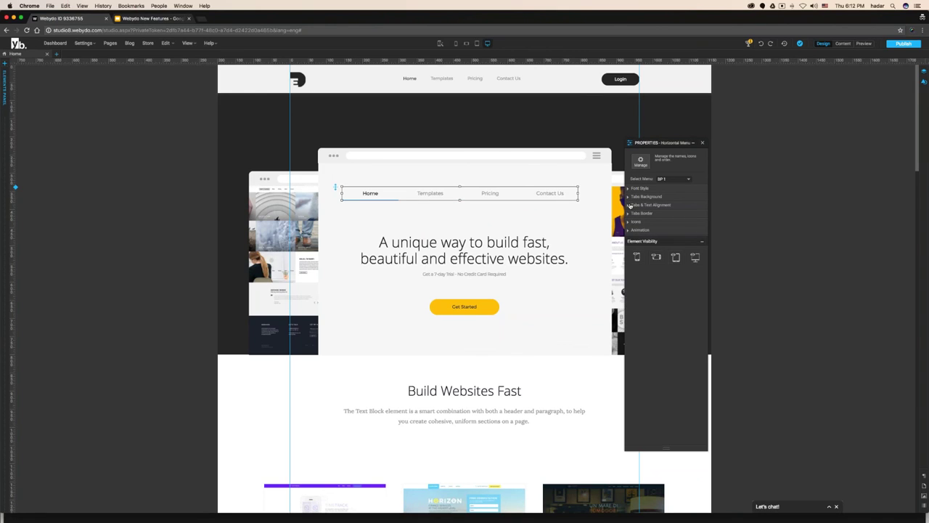
# - Give the menu tabs a #313132 normal background colour and make the menu box taller
pyautogui.click(628, 206)
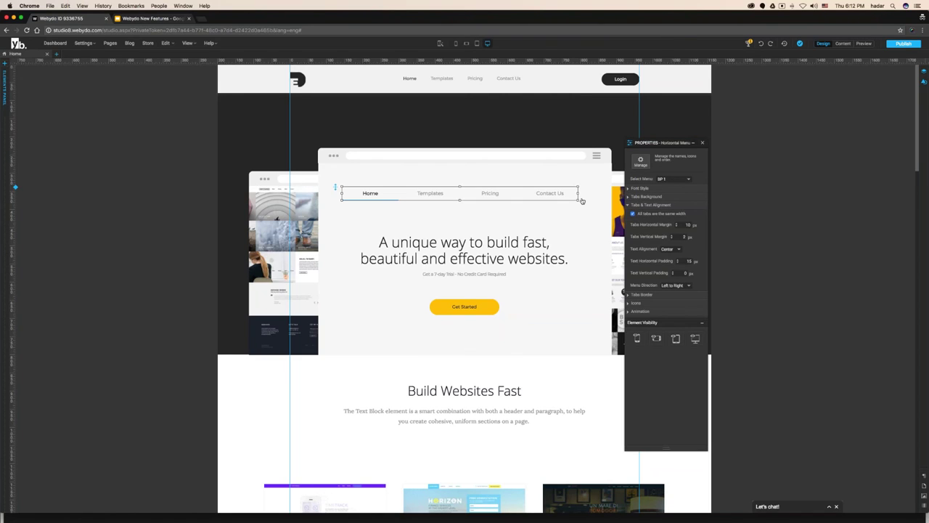
pyautogui.click(650, 197)
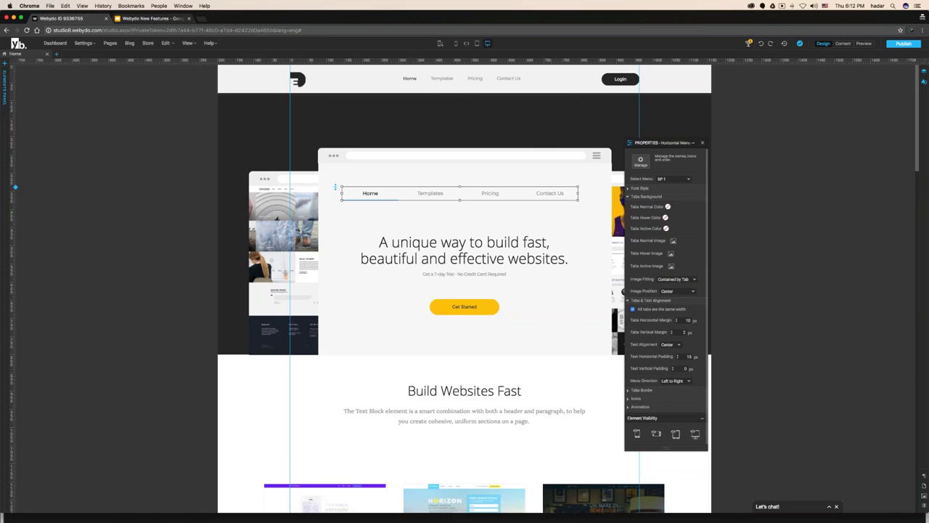
pyautogui.click(668, 206)
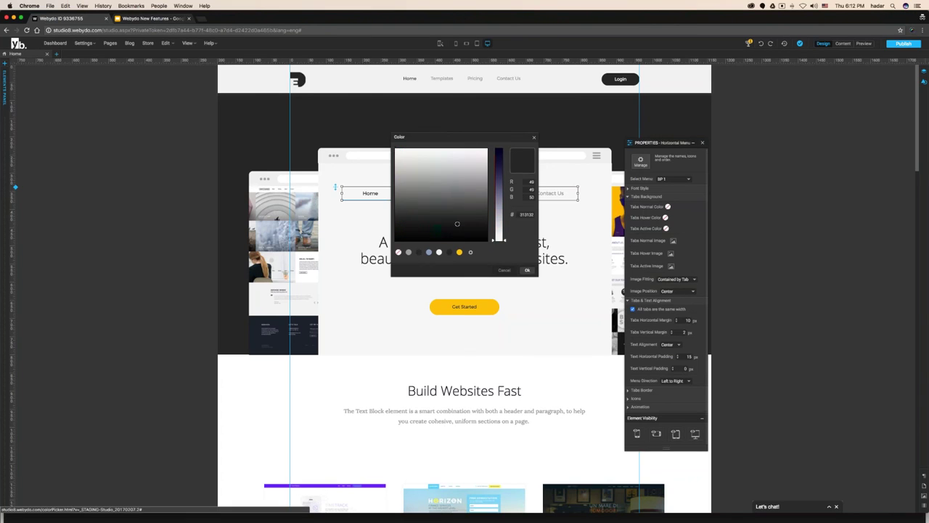
pyautogui.click(527, 270)
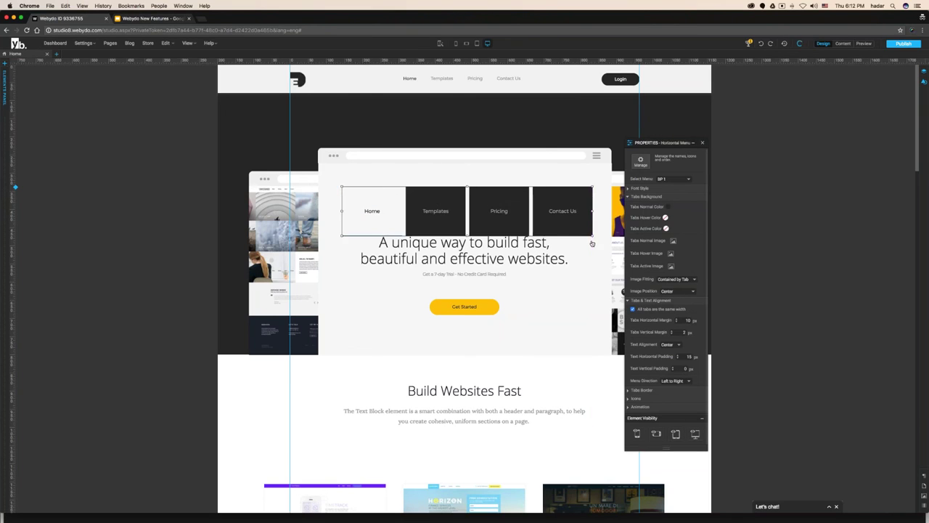
pyautogui.moveTo(591, 244); pyautogui.dragTo(581, 206)
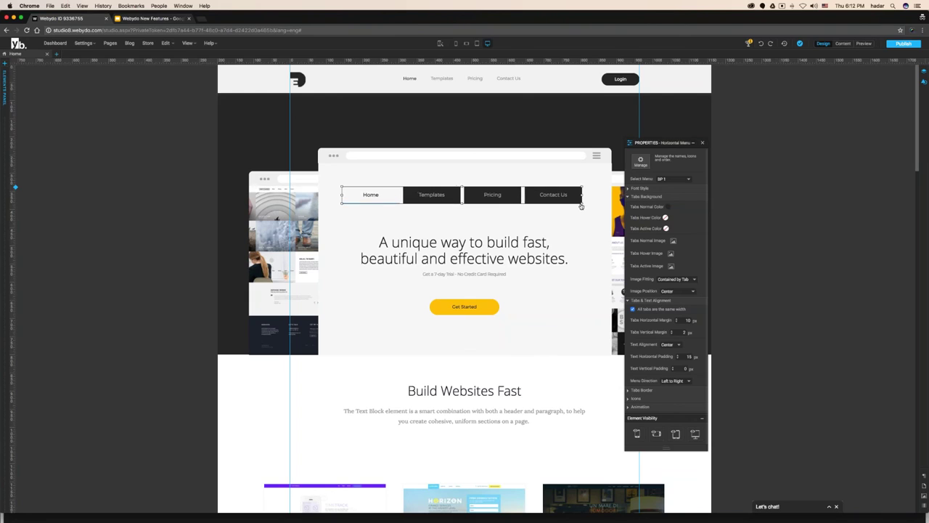
pyautogui.click(628, 197)
# - Turn off equal tab widths, shrink the menu to fit, and keep a 10 px horizontal tab margin
pyautogui.click(632, 214)
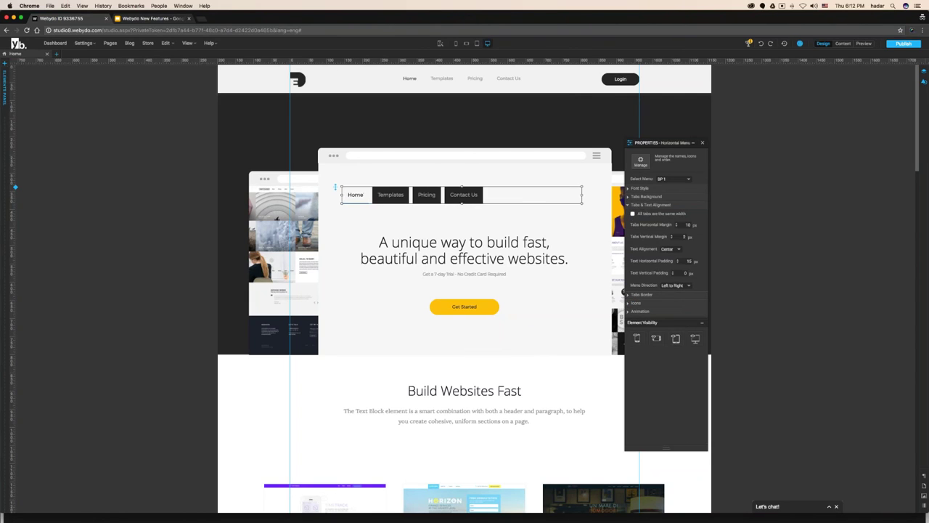
pyautogui.moveTo(583, 194); pyautogui.dragTo(500, 197)
pyautogui.doubleClick(684, 237)
pyautogui.doubleClick(688, 225)
pyautogui.write('0')
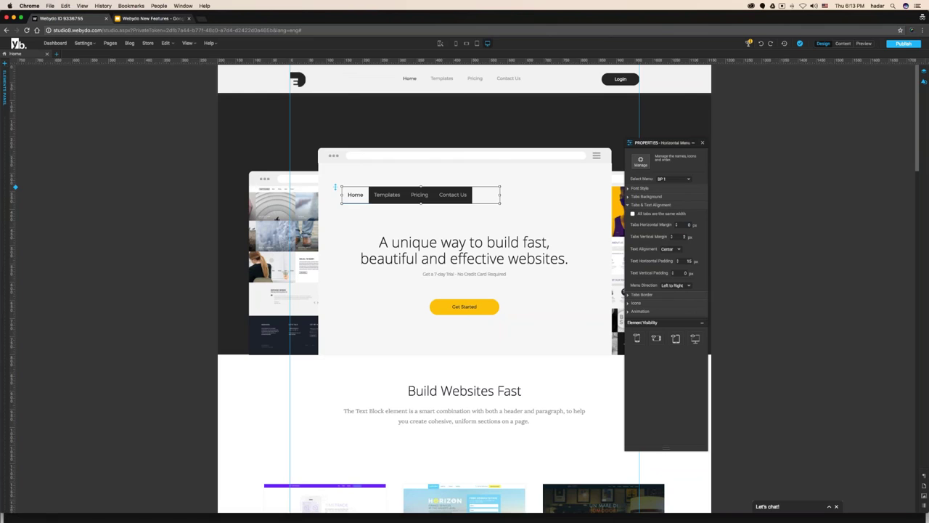
pyautogui.click(689, 225)
pyautogui.write('10')
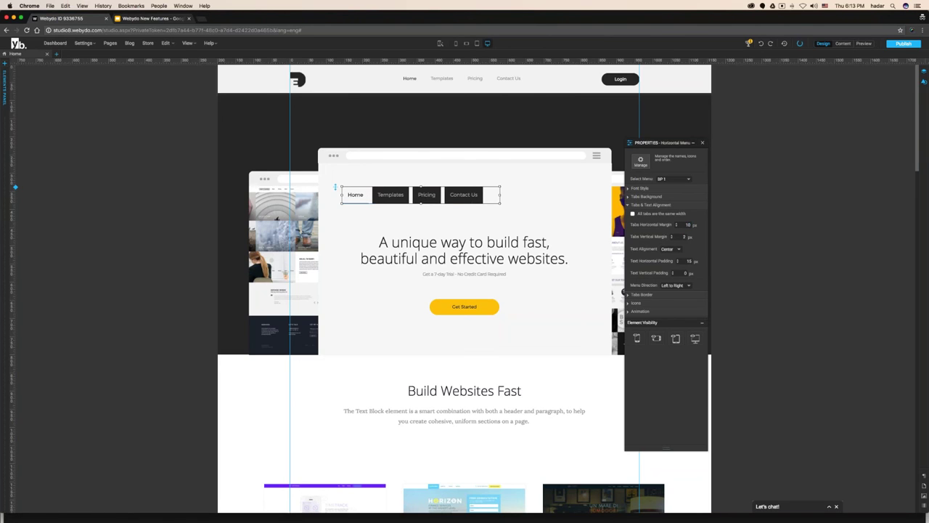
# - Center the menu tab text and set the horizontal text padding to 15 px
pyautogui.click(667, 249)
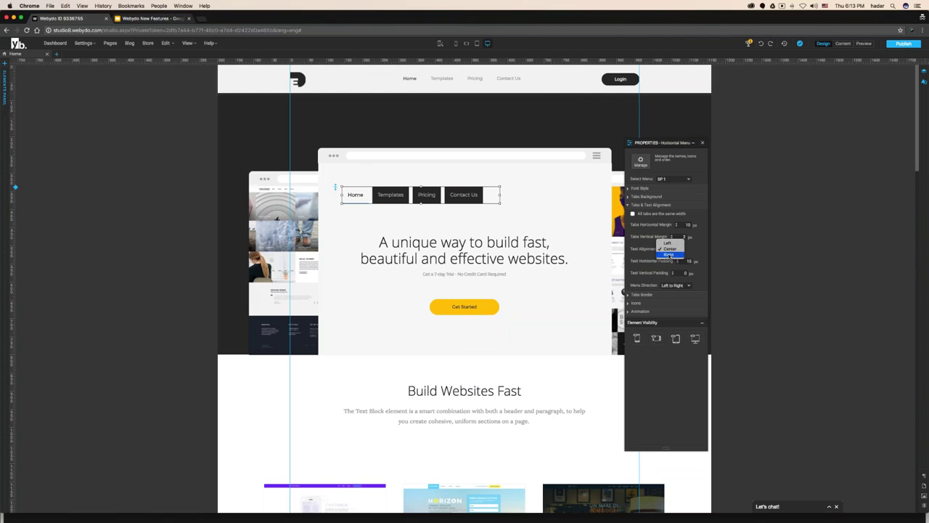
pyautogui.click(669, 255)
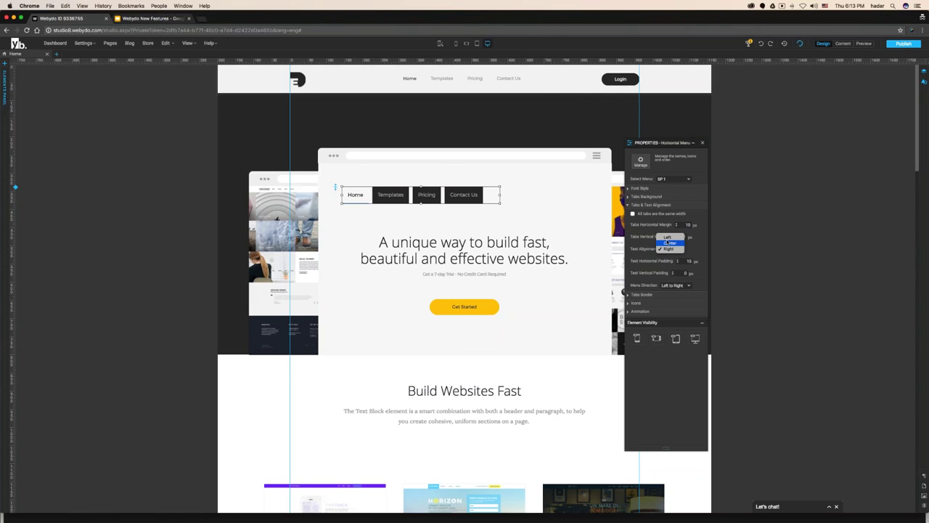
pyautogui.click(666, 249)
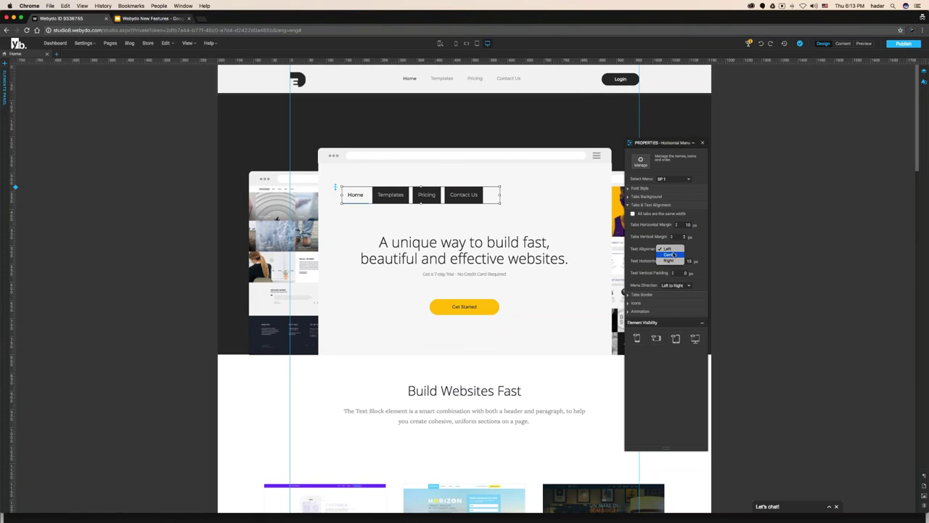
pyautogui.click(674, 255)
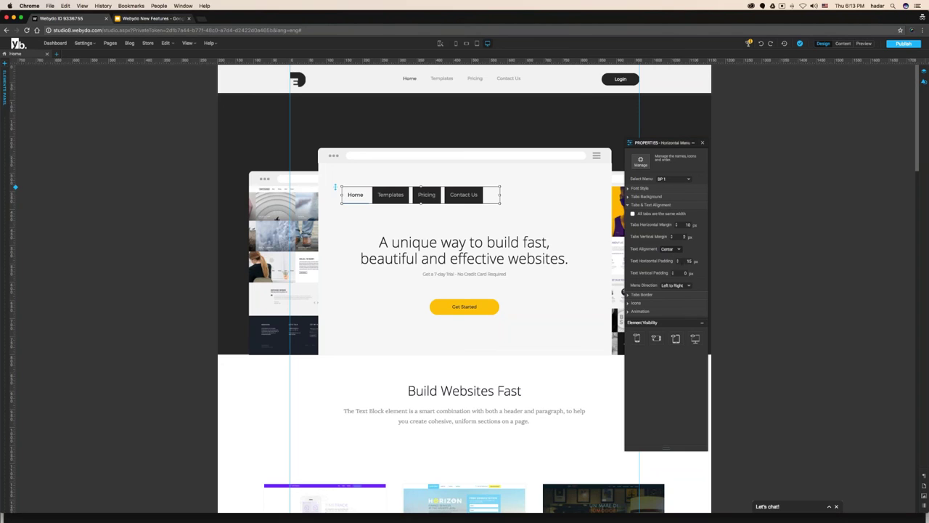
pyautogui.click(689, 261)
pyautogui.write('0')
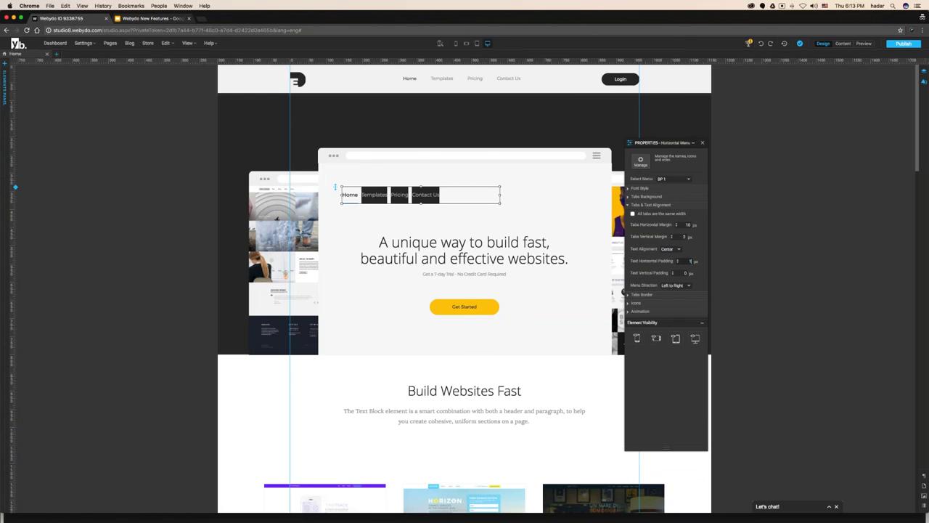
pyautogui.write('5')
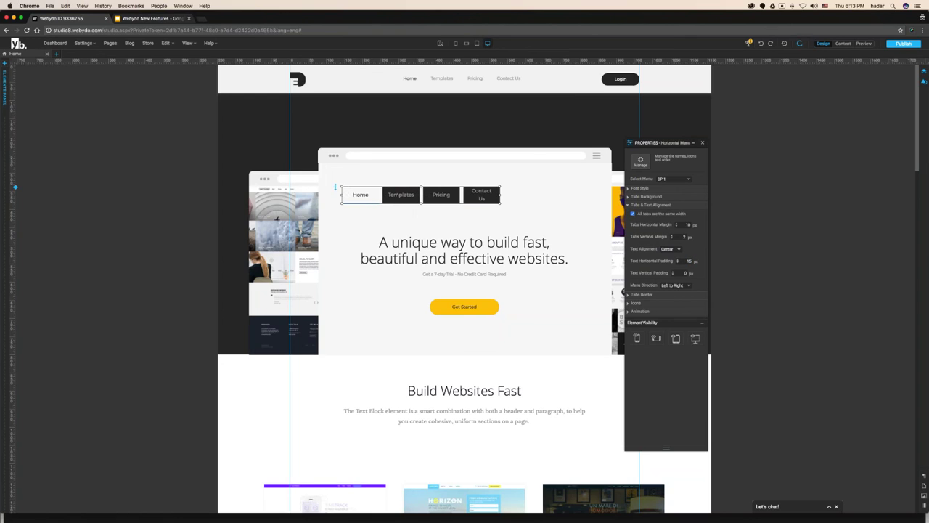
# - Widen the menu so Contact Us fits, keeping the left-to-right tab order
pyautogui.moveTo(501, 195); pyautogui.dragTo(521, 195)
pyautogui.moveTo(455, 202); pyautogui.dragTo(495, 201)
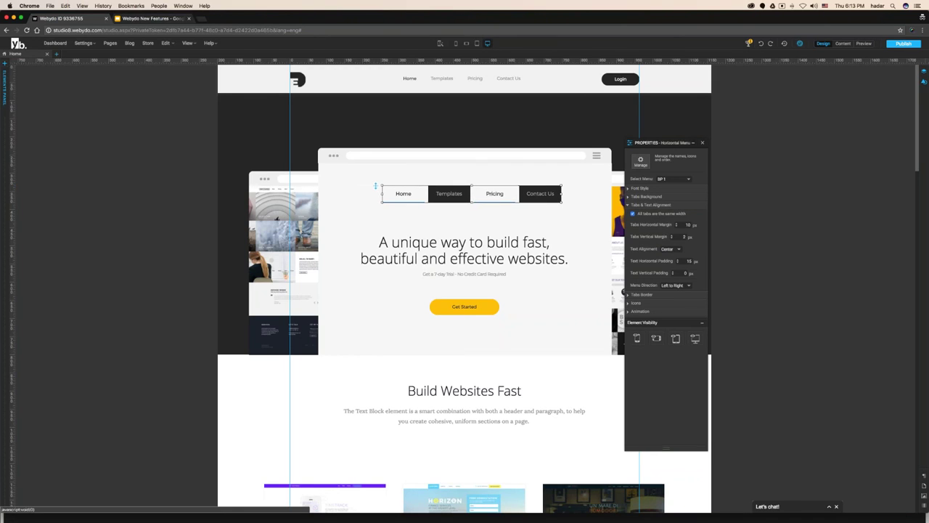
pyautogui.click(673, 285)
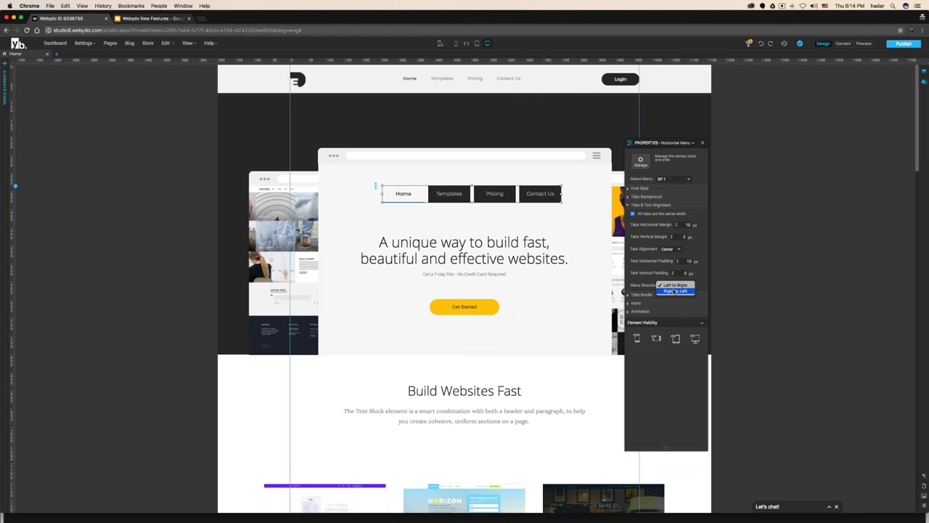
pyautogui.click(673, 291)
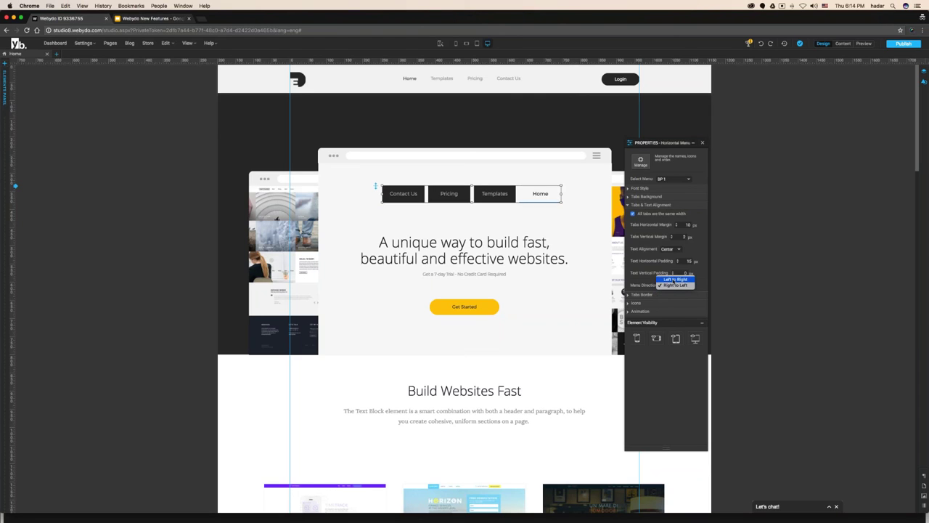
pyautogui.press('super+z')
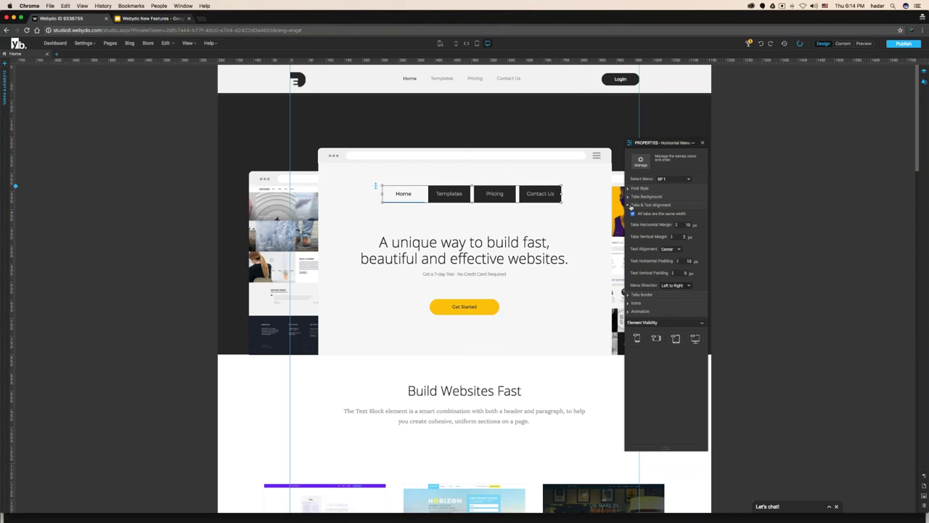
pyautogui.click(629, 206)
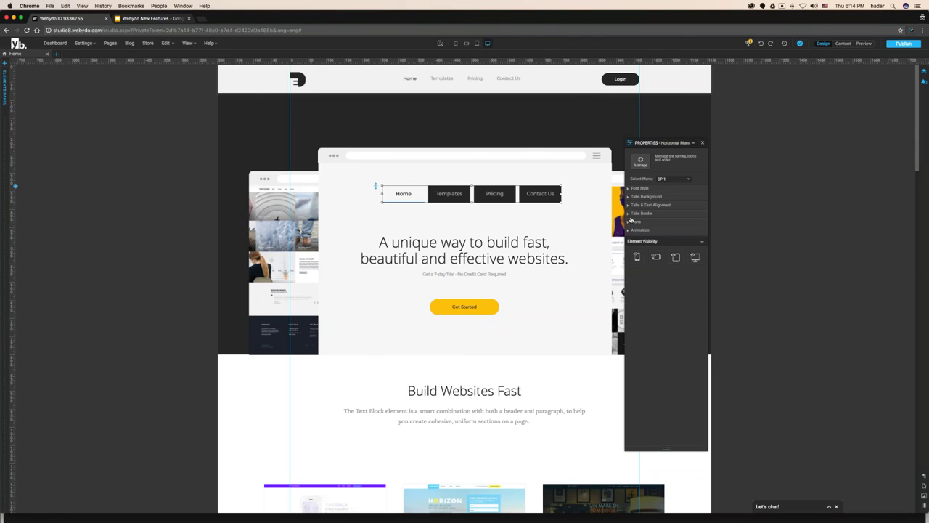
# - Expand the Icons section of the menu's Properties panel
pyautogui.click(631, 222)
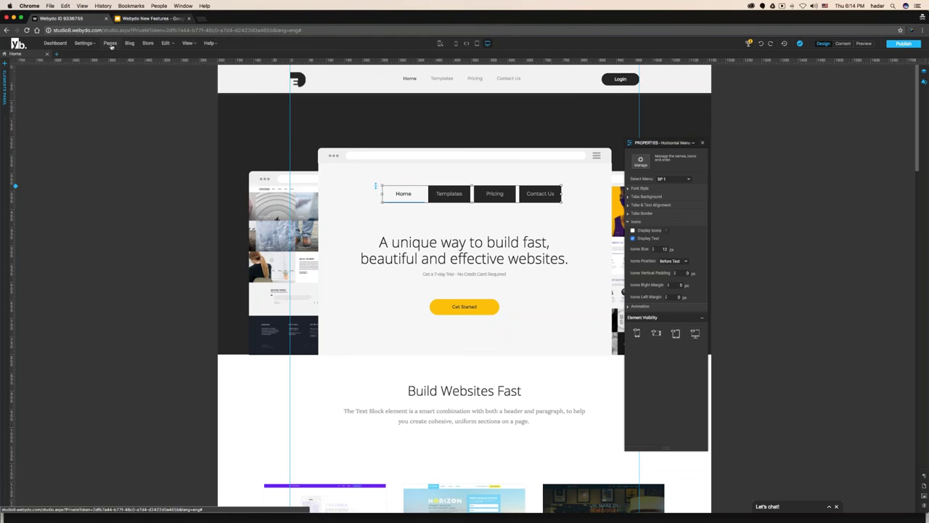
# - Open the Home page's settings from the Pages list
pyautogui.click(110, 43)
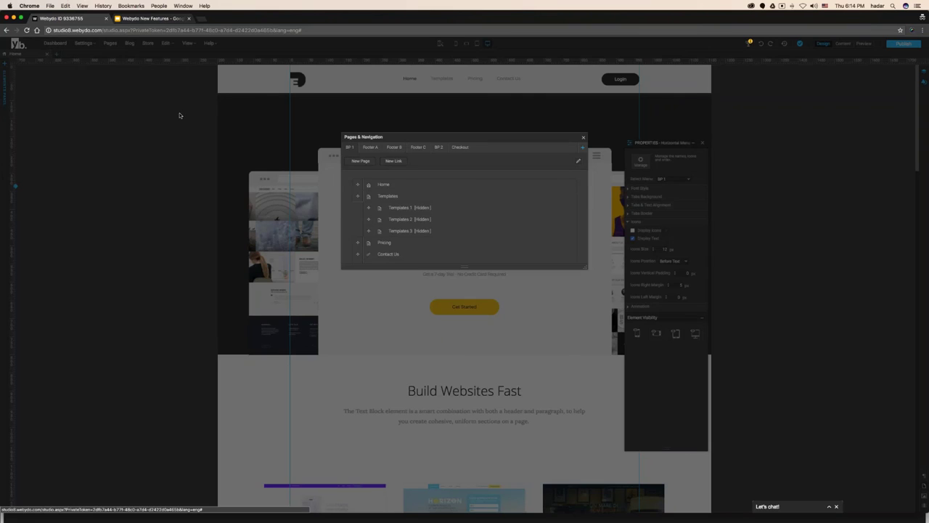
pyautogui.click(521, 186)
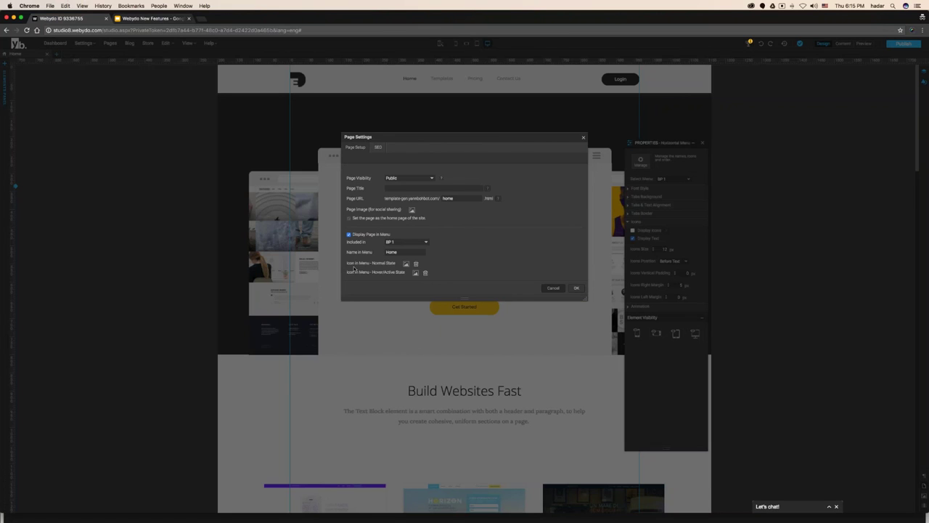
# - Preview downloaded images for the Home menu icon, cancel the file choice, and start a Flaticon search
pyautogui.click(201, 18)
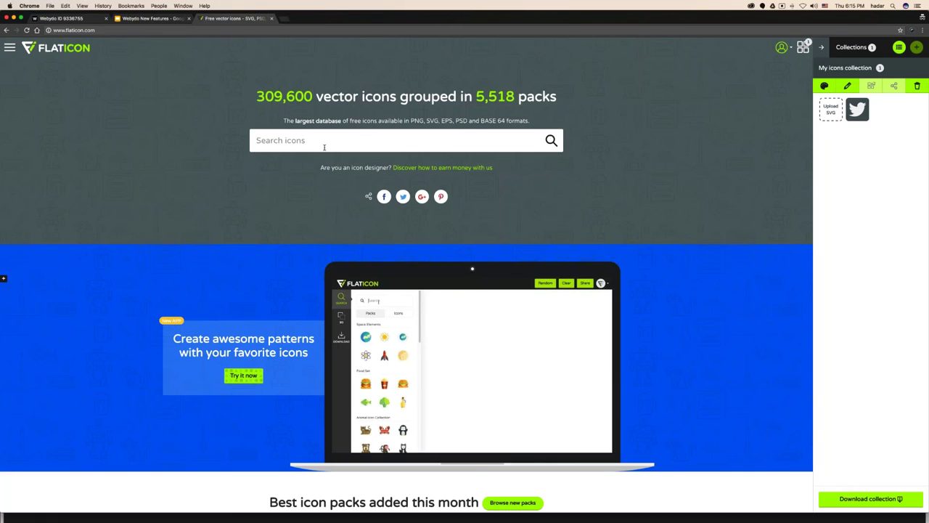
pyautogui.press('super+1')
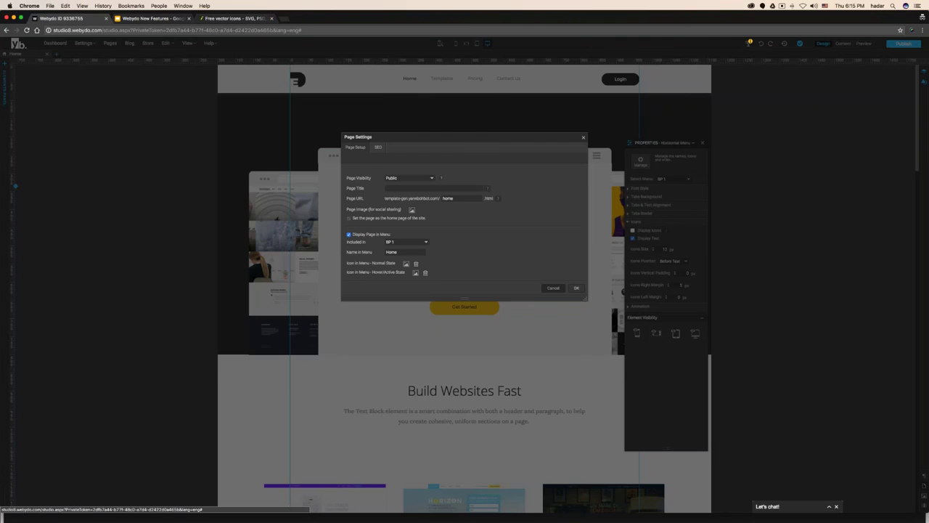
pyautogui.click(406, 264)
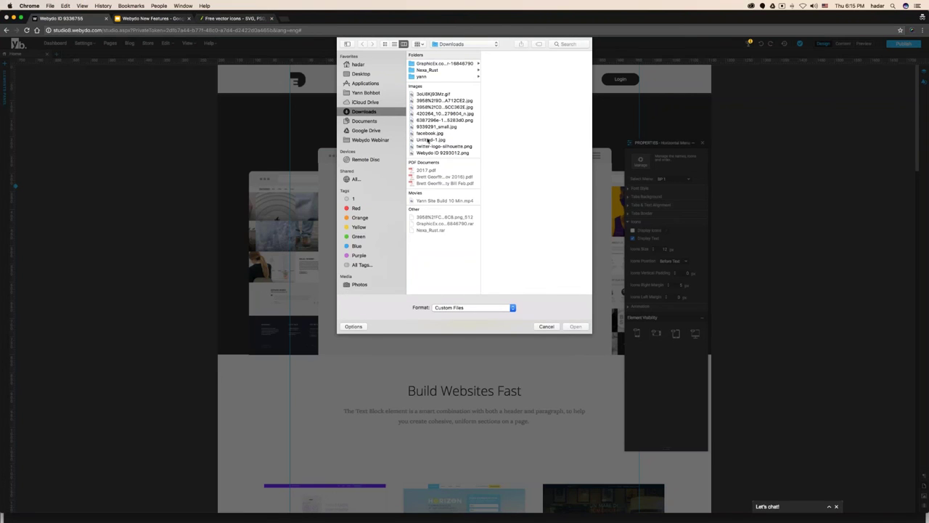
pyautogui.click(434, 107)
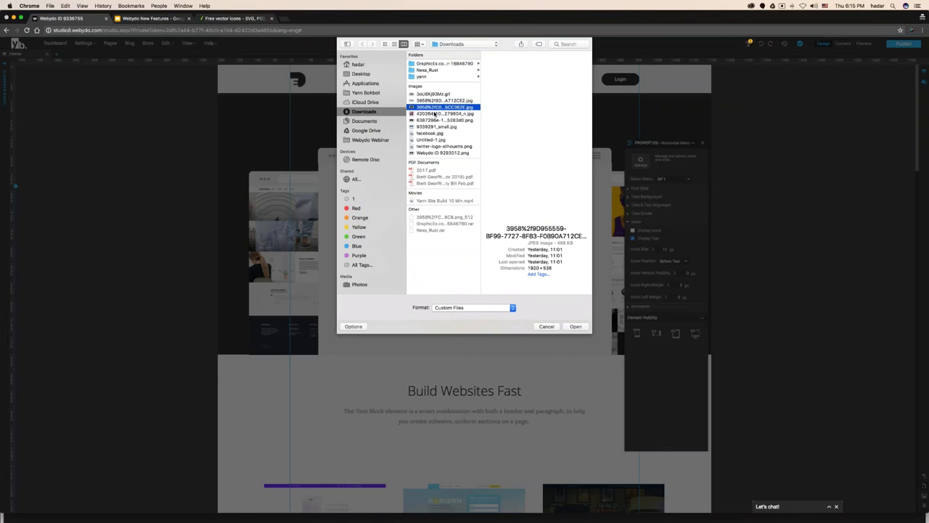
pyautogui.click(436, 113)
pyautogui.click(438, 120)
pyautogui.click(439, 126)
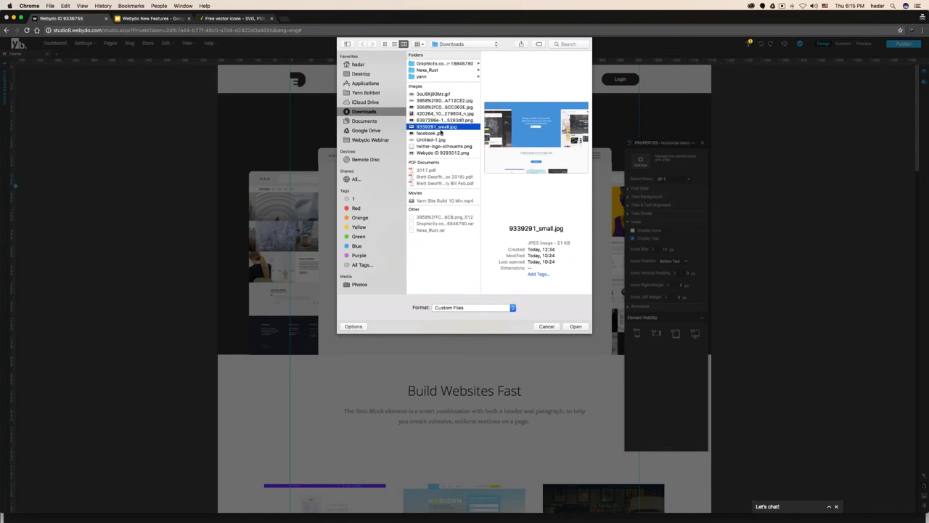
pyautogui.click(441, 133)
pyautogui.click(442, 139)
pyautogui.click(443, 146)
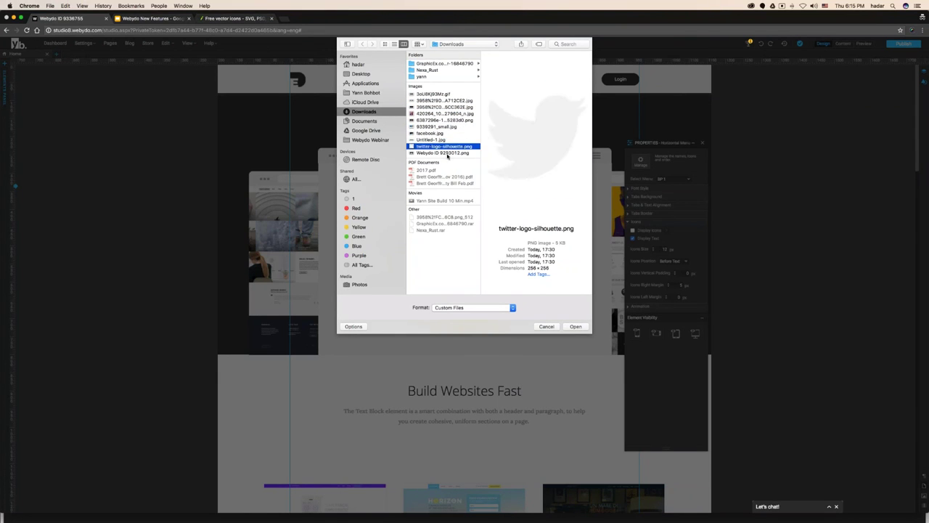
pyautogui.click(445, 152)
pyautogui.click(545, 326)
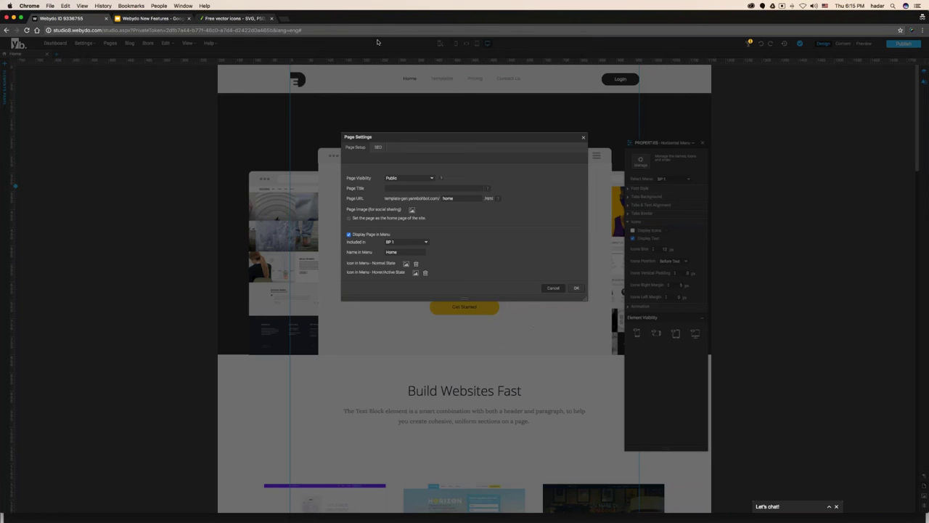
pyautogui.click(234, 18)
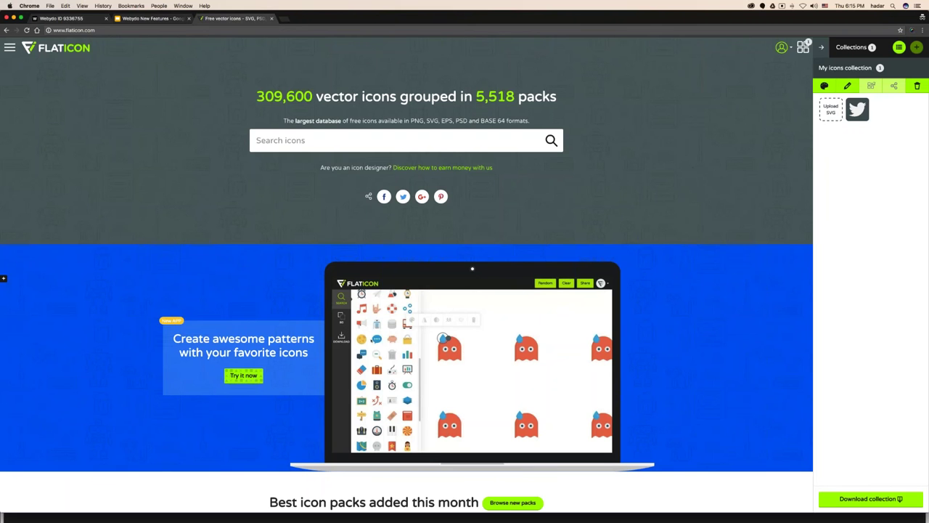
pyautogui.click(395, 143)
# - Search Flaticon for 'arrow down' and add the dark down-caret icon to the collection
pyautogui.write('arrow down')
pyautogui.press('Return')
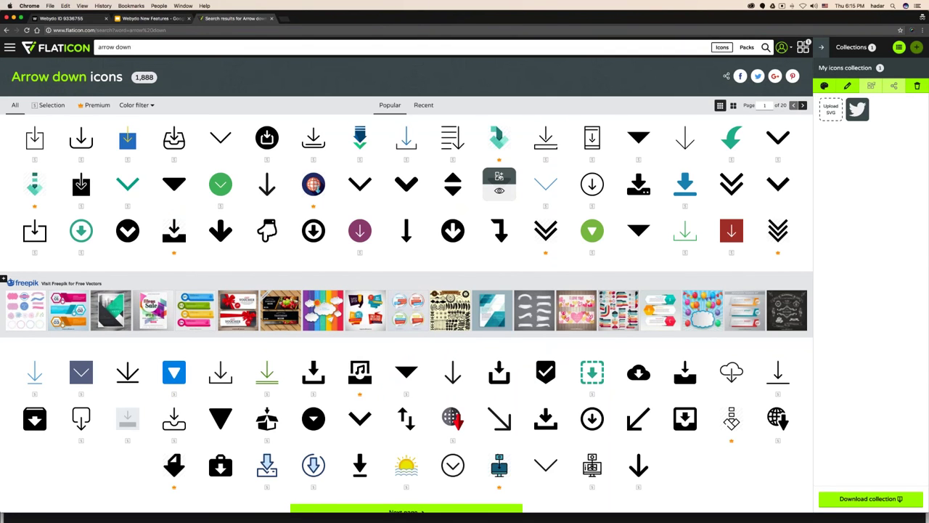
pyautogui.click(499, 175)
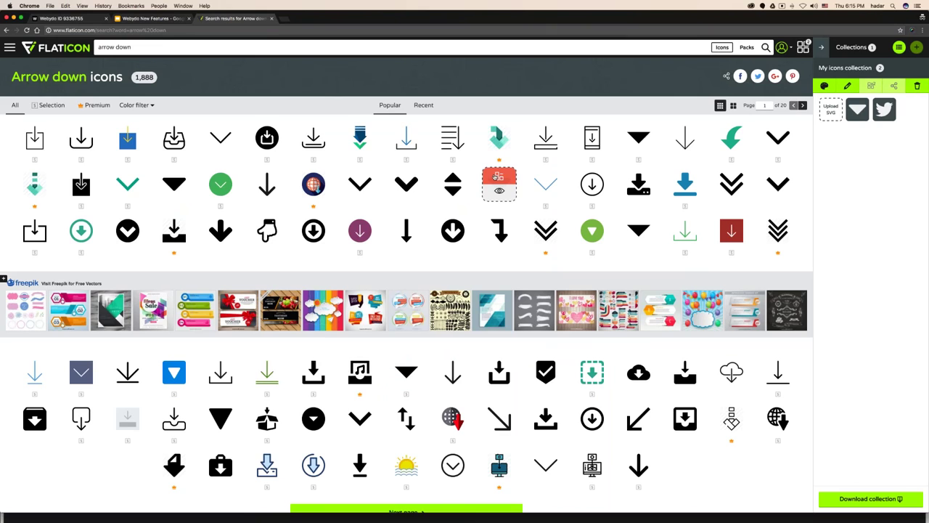
pyautogui.scroll(-1, 499, 180)
pyautogui.scroll(-1, 499, 180)
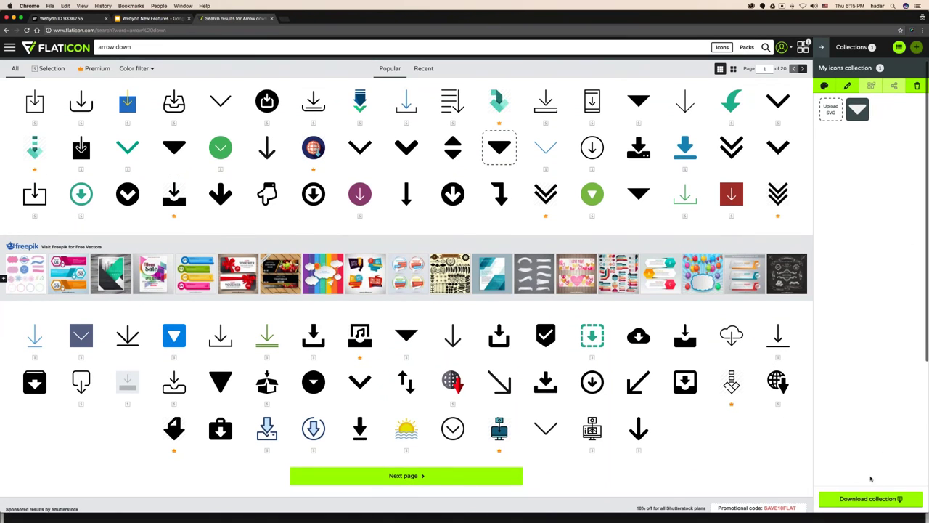
# - Recolour the collected icon light grey and download it as a free PNG
pyautogui.click(825, 85)
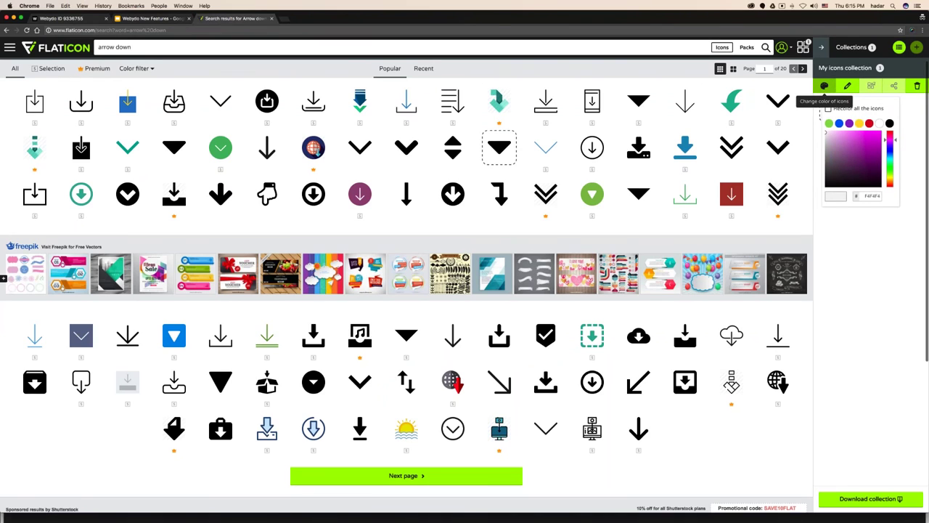
pyautogui.click(825, 148)
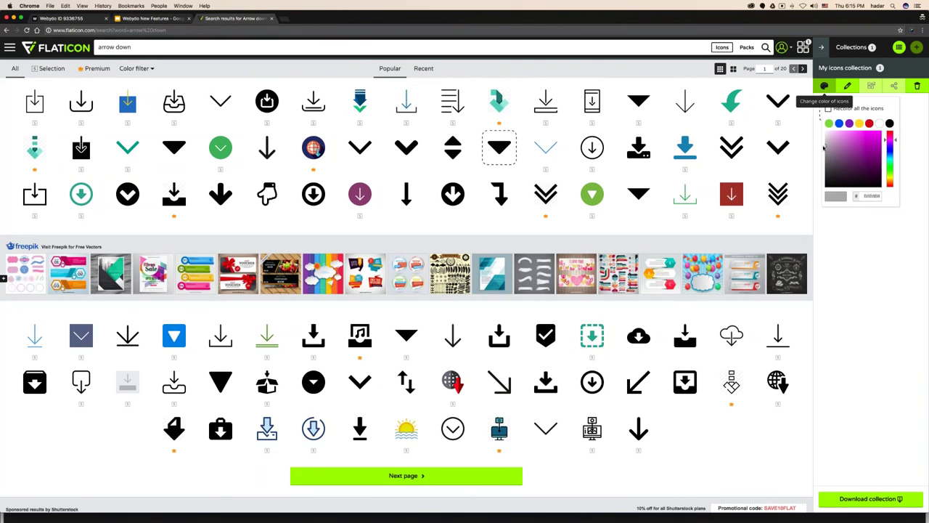
pyautogui.click(875, 342)
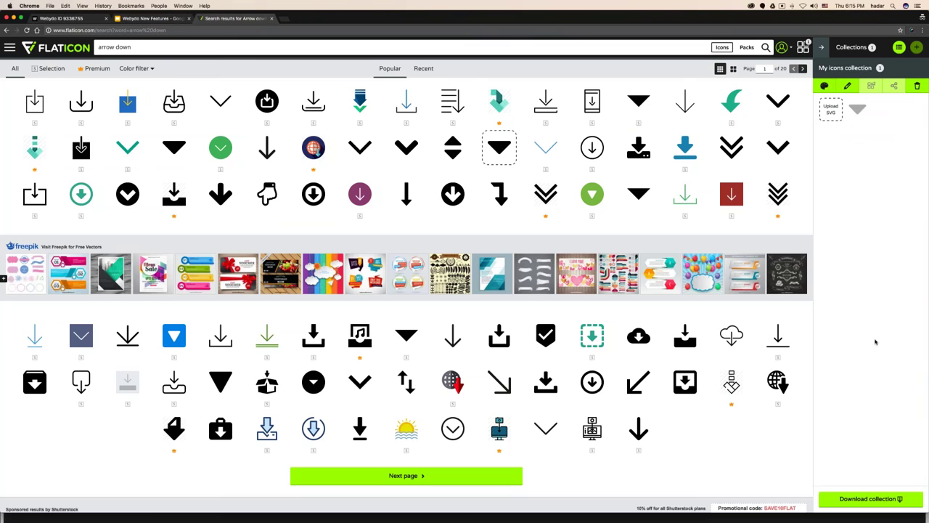
pyautogui.click(870, 498)
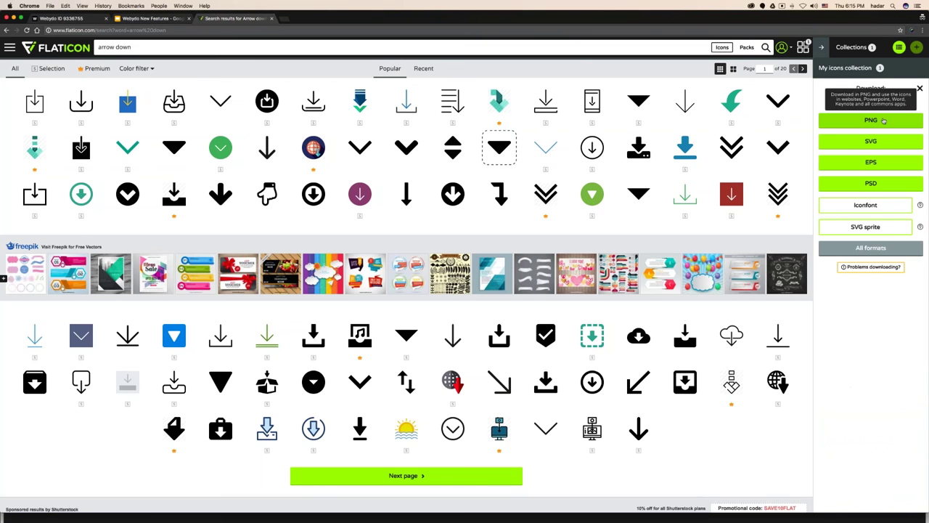
pyautogui.click(865, 259)
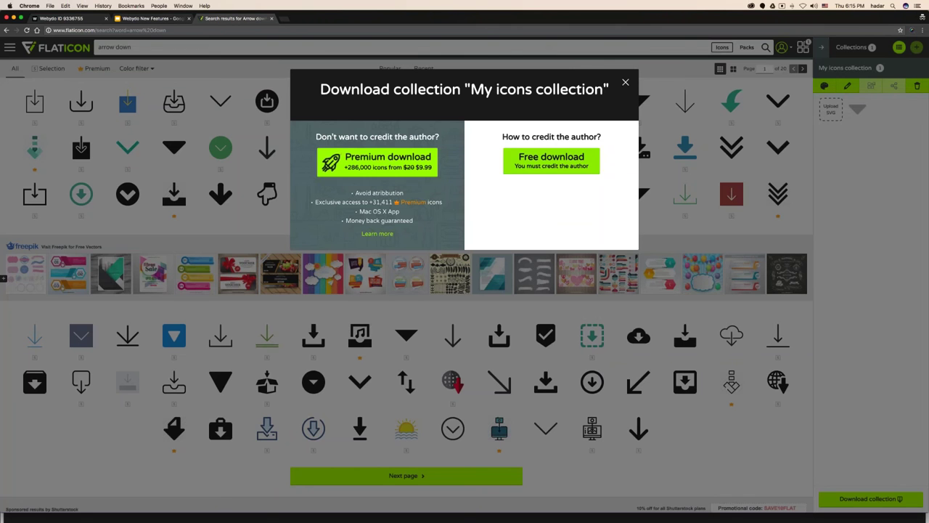
pyautogui.click(545, 158)
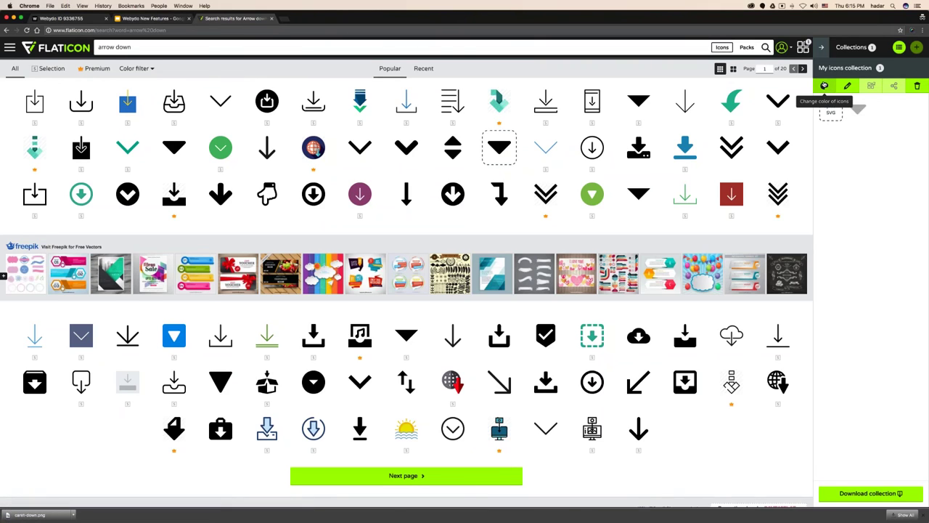
# - Recolour the collected icon to dark grey hex 383838
pyautogui.click(824, 85)
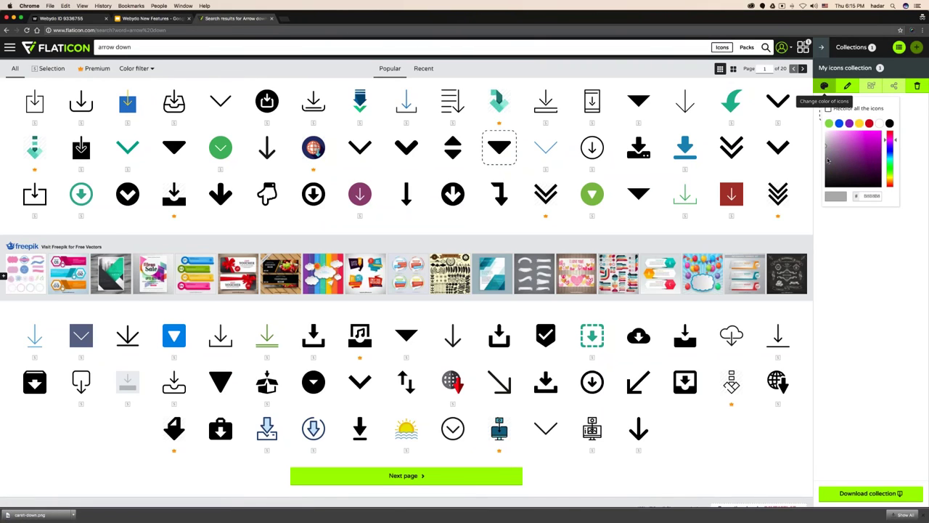
pyautogui.click(827, 160)
pyautogui.doubleClick(874, 196)
pyautogui.press('BackSpace')
pyautogui.write('383838')
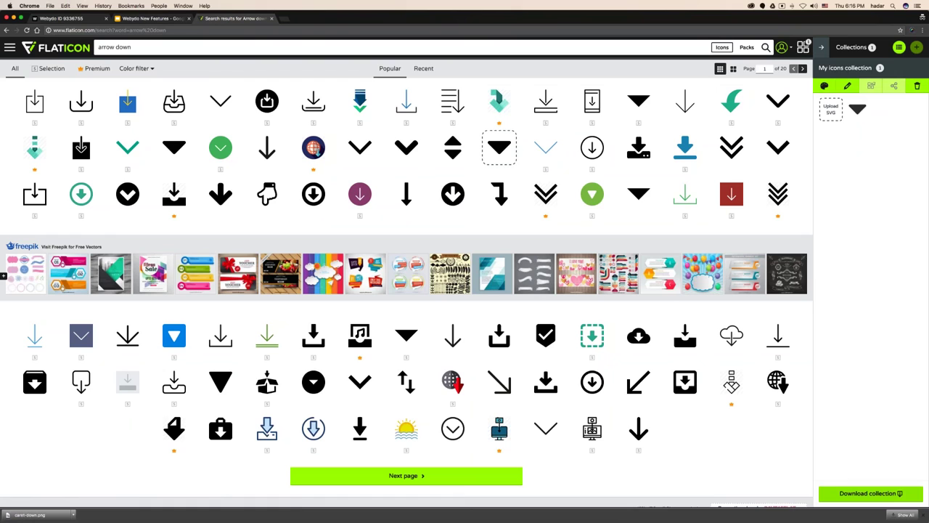
# - Download it as a 16 px PNG and return to the Webydo editor
pyautogui.click(900, 493)
pyautogui.click(870, 119)
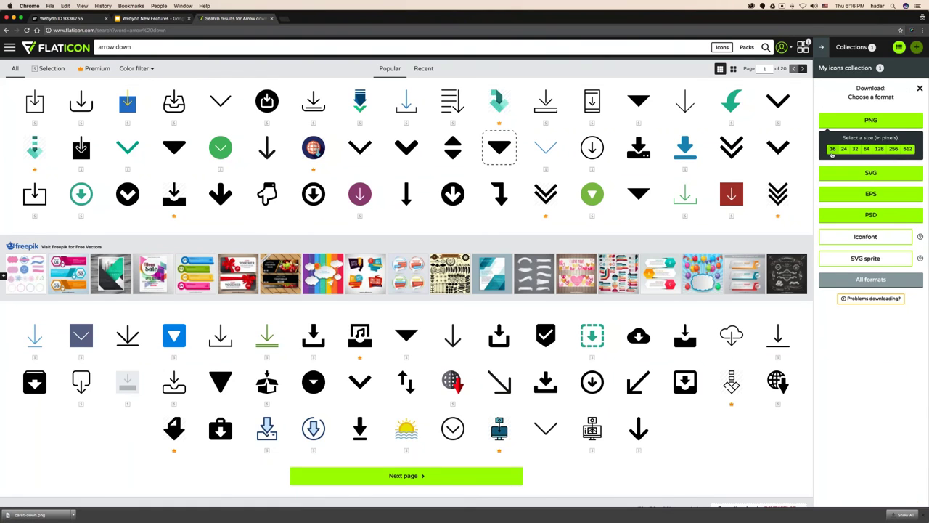
pyautogui.click(834, 153)
pyautogui.click(546, 160)
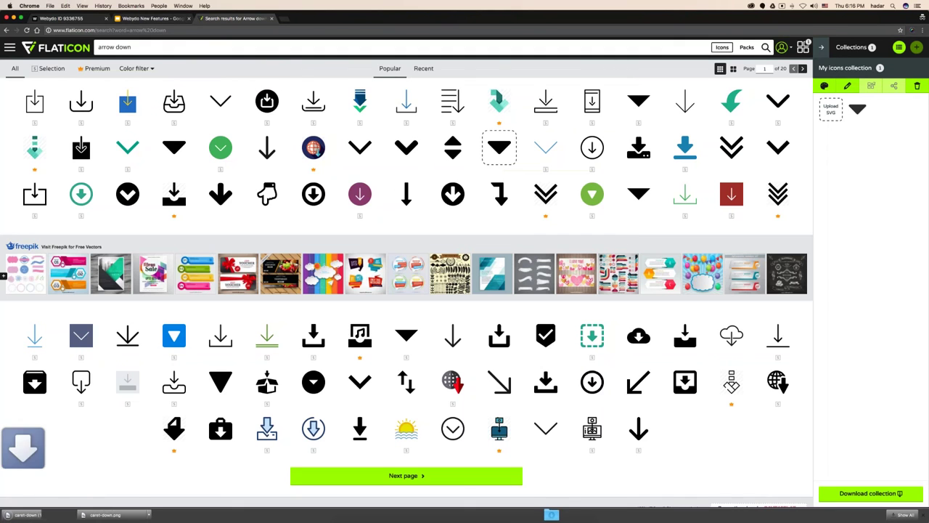
pyautogui.click(923, 514)
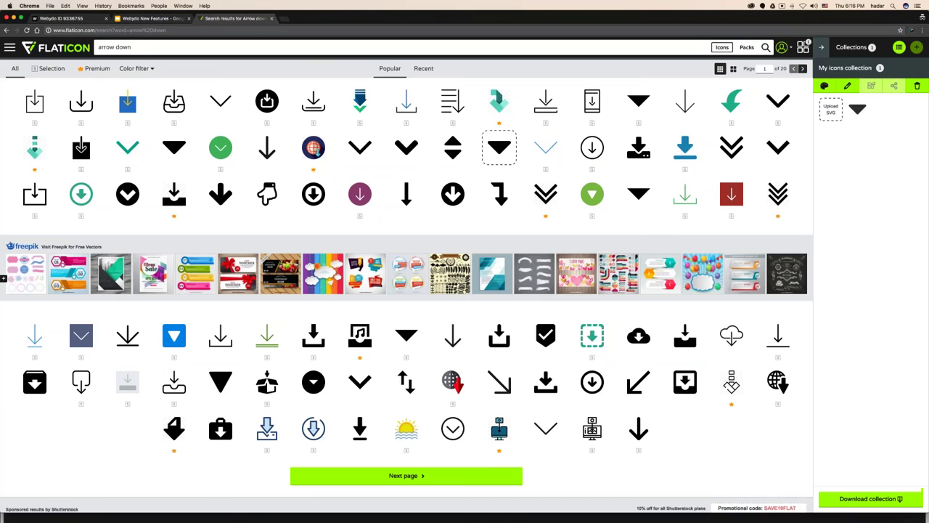
pyautogui.click(60, 18)
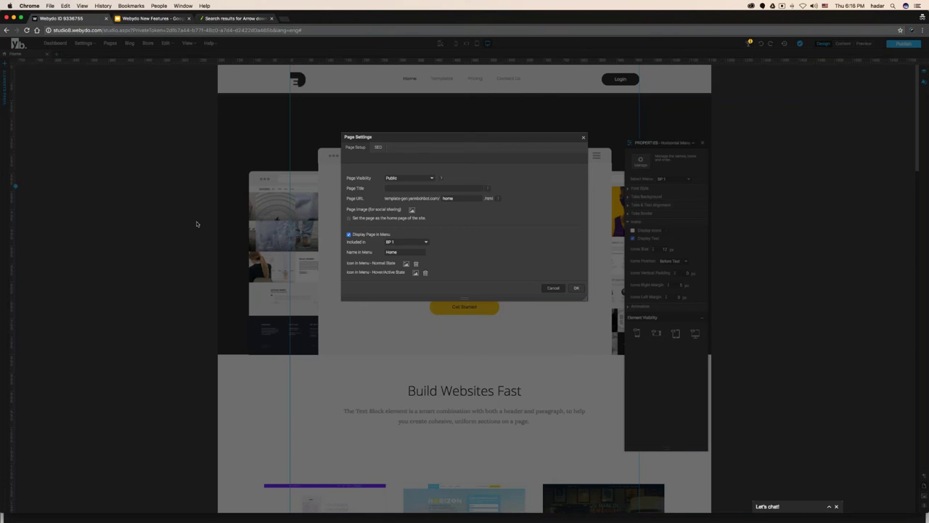
# - Load caret-down (1).png and caret-down.png as the Home page's normal and hover/active menu icons
pyautogui.click(406, 264)
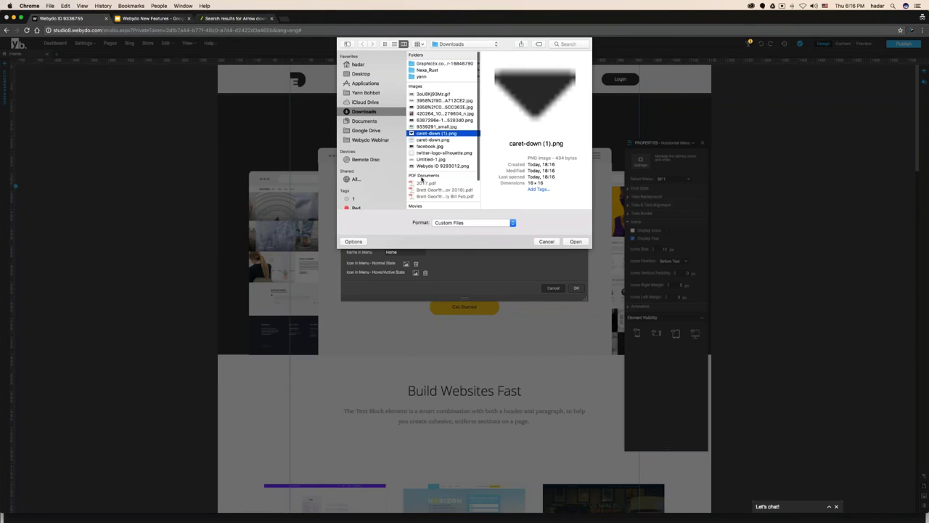
pyautogui.press('Return')
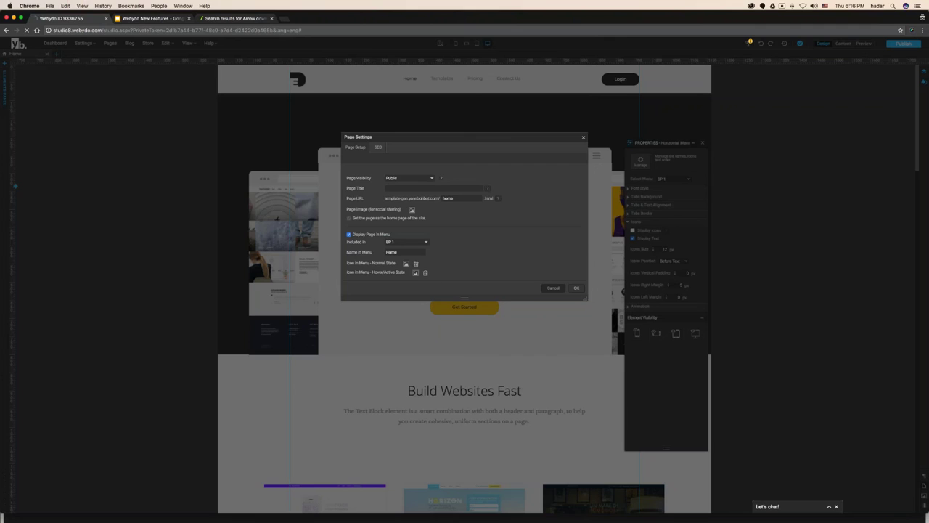
pyautogui.click(416, 273)
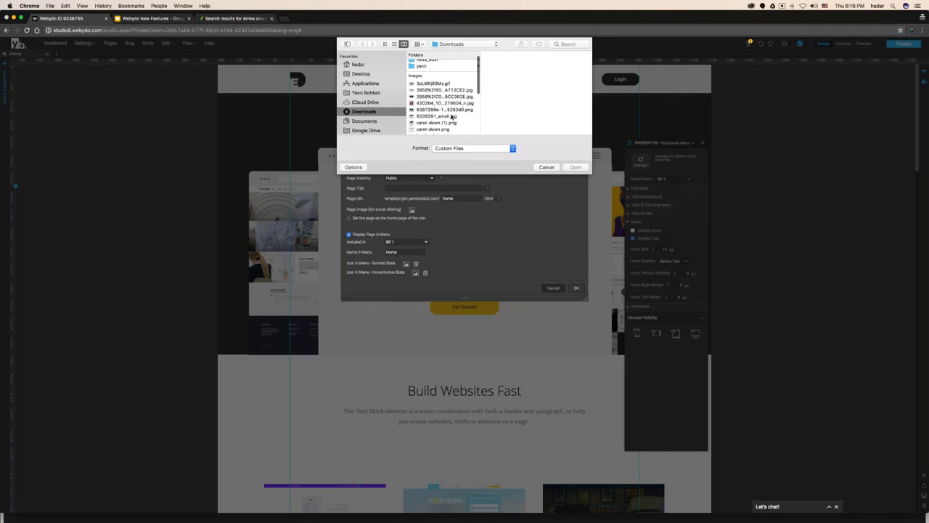
pyautogui.scroll(-3, 452, 116)
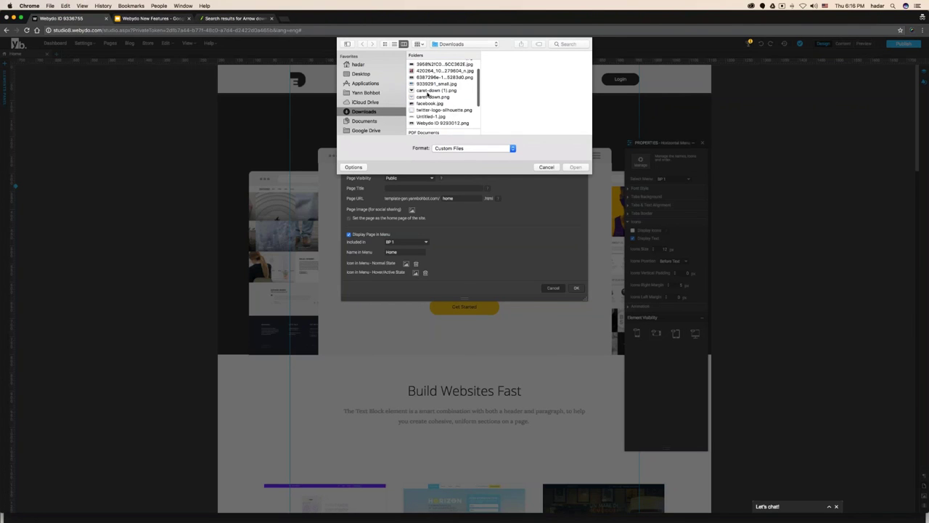
pyautogui.doubleClick(429, 91)
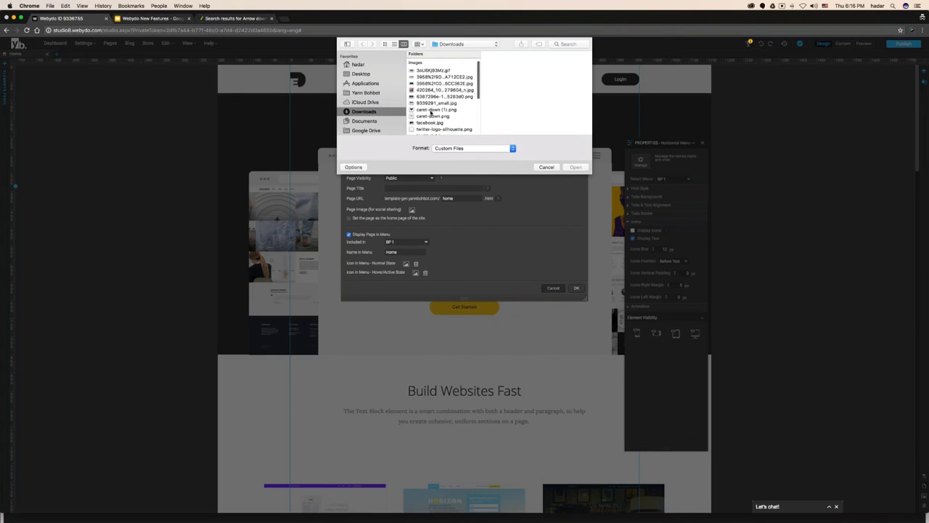
pyautogui.doubleClick(430, 116)
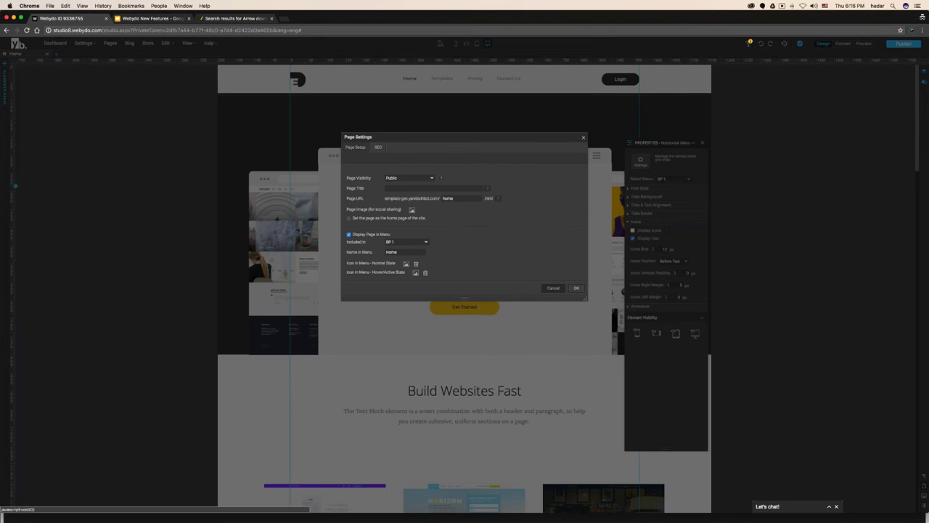
# - Save the Home settings, turn on Display Icons, and make the normal tab background transparent
pyautogui.click(577, 289)
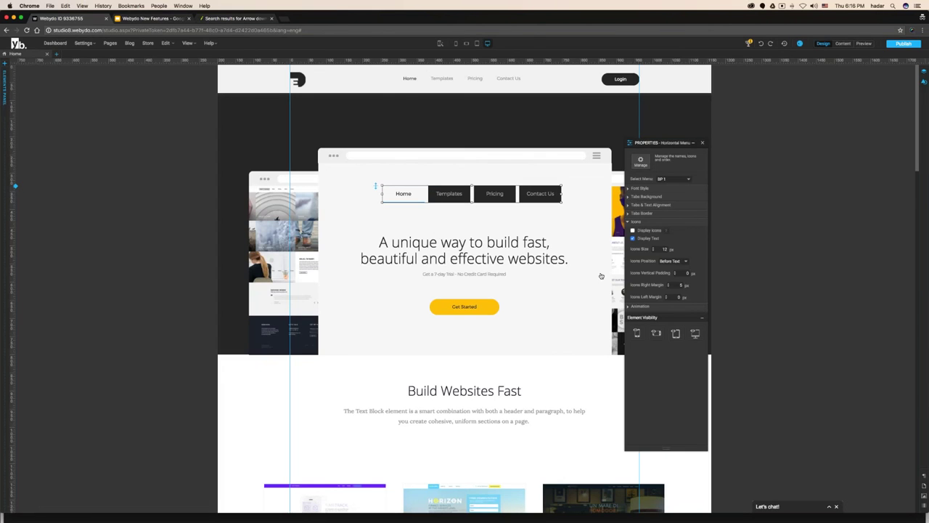
pyautogui.click(632, 230)
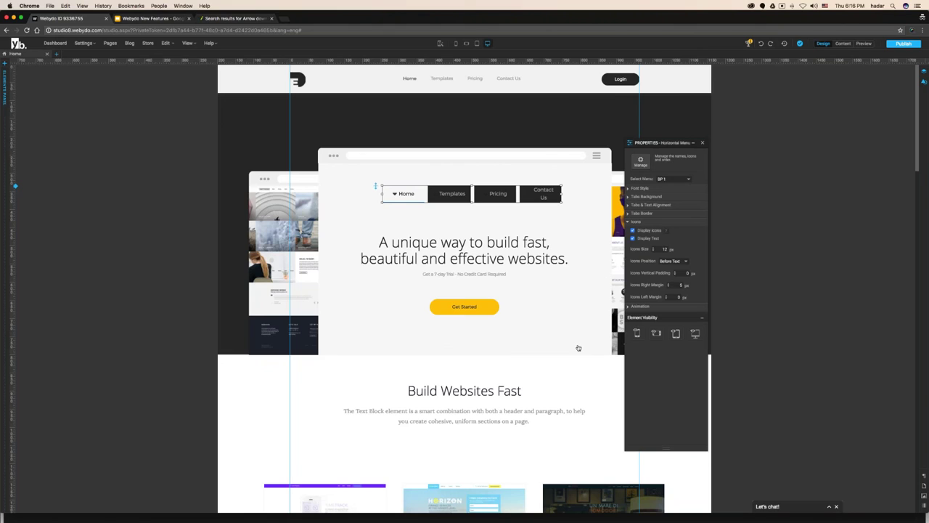
pyautogui.click(646, 197)
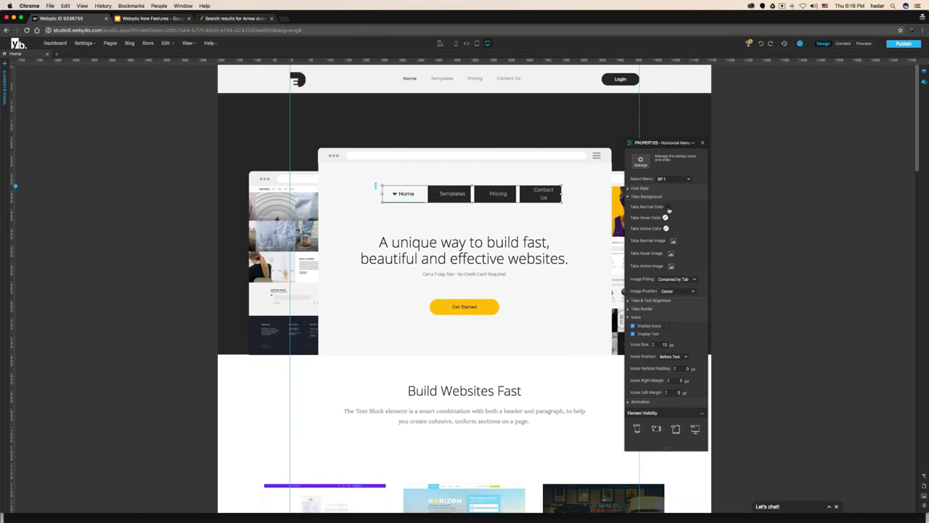
pyautogui.click(667, 207)
pyautogui.click(398, 252)
pyautogui.click(527, 270)
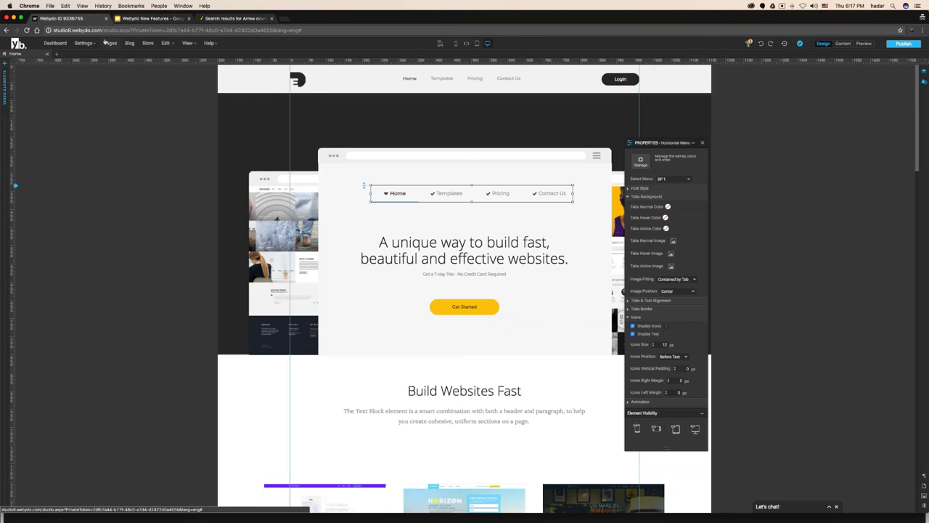
# - Reopen the Home page's settings and close them without changes
pyautogui.doubleClick(386, 195)
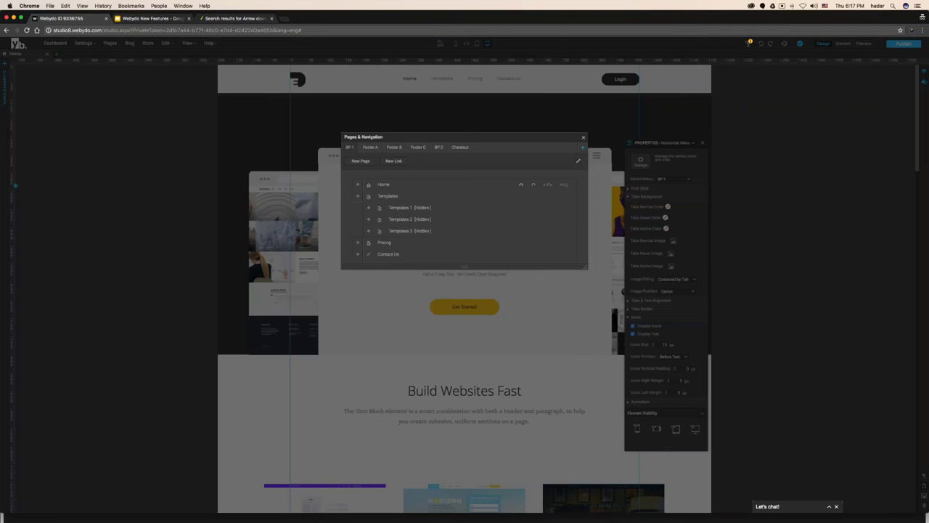
pyautogui.click(520, 184)
pyautogui.click(406, 263)
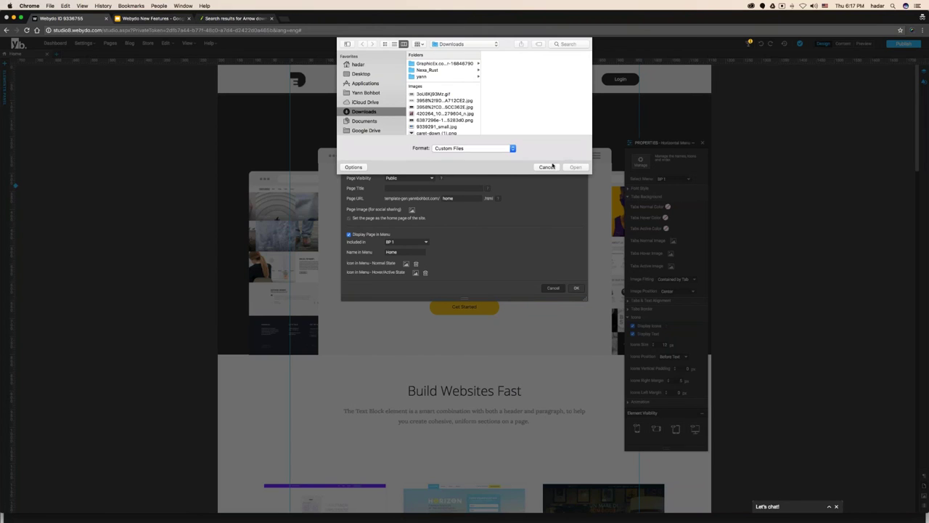
pyautogui.click(548, 167)
pyautogui.click(552, 288)
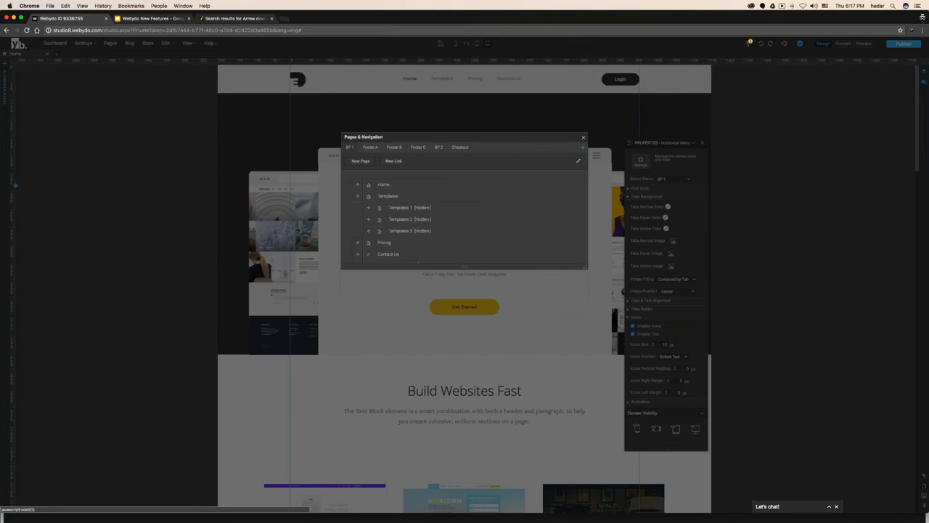
# - Set caret-down.png as the Templates page's normal-state menu icon
pyautogui.click(508, 196)
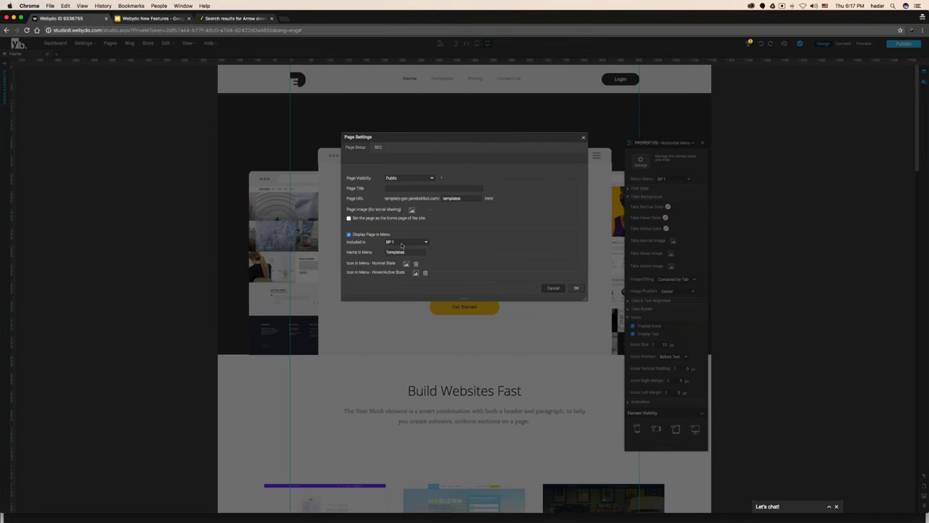
pyautogui.click(411, 209)
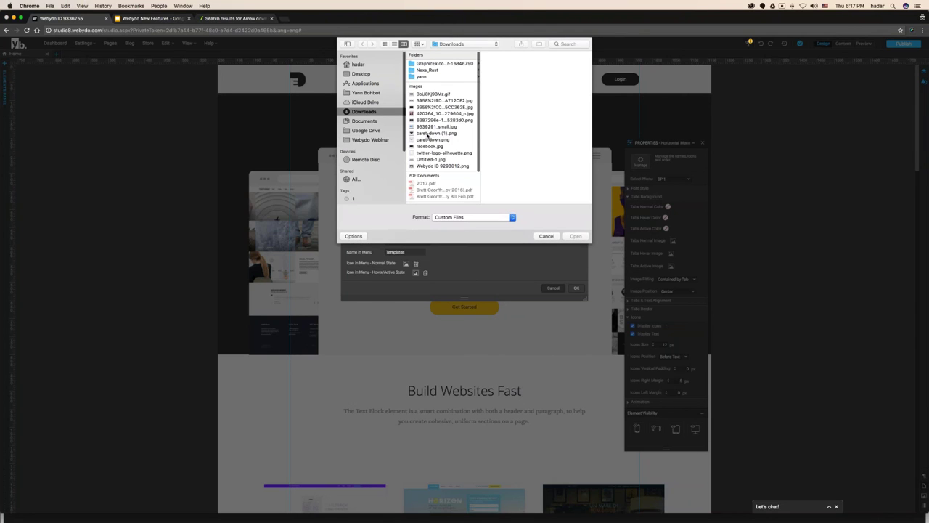
pyautogui.click(436, 182)
pyautogui.scroll(-1, 443, 145)
pyautogui.press('Return')
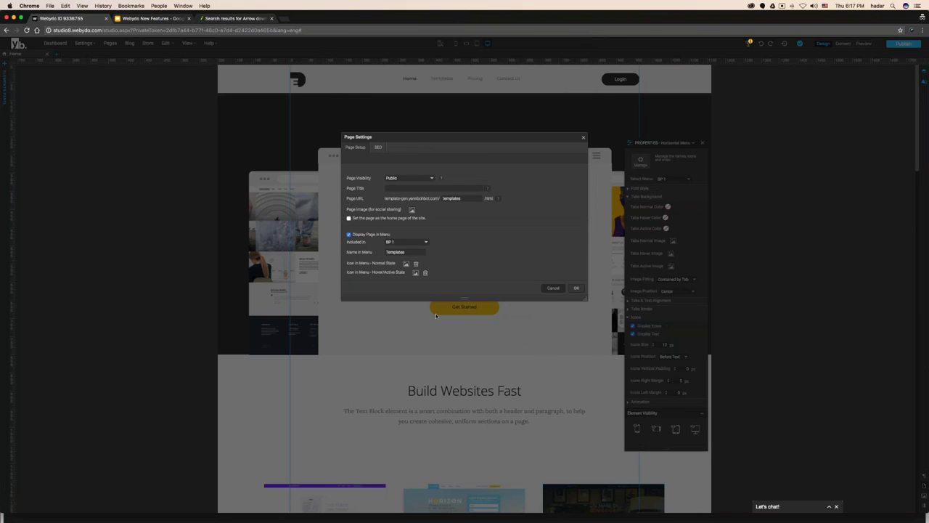
# - Set caret-down (1).png as Templates' hover/active icon, save, and close the pages list
pyautogui.click(415, 272)
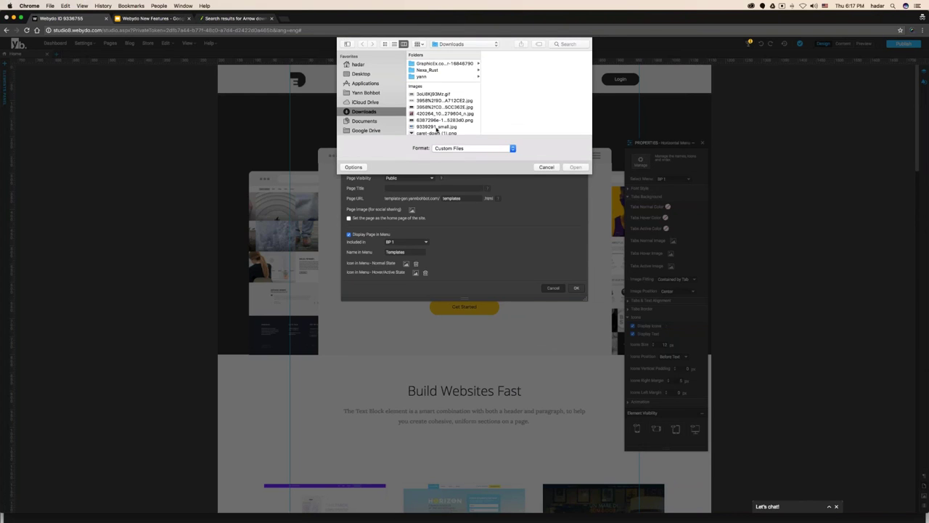
pyautogui.click(437, 131)
pyautogui.scroll(-1, 443, 127)
pyautogui.press('Return')
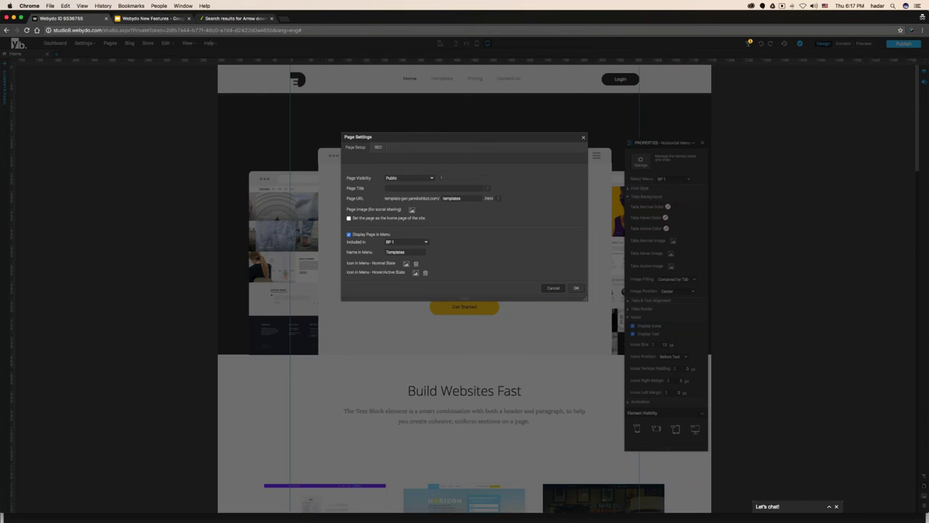
pyautogui.click(582, 138)
pyautogui.click(584, 139)
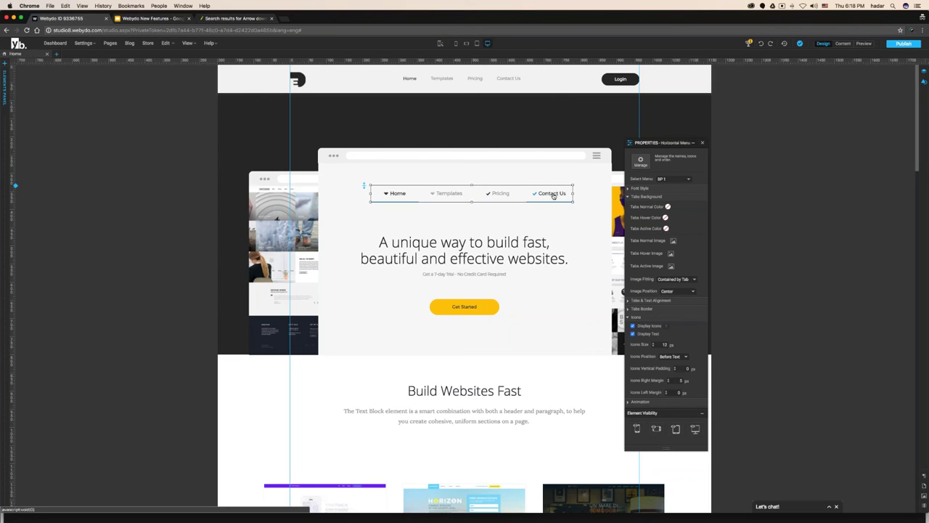
pyautogui.click(632, 197)
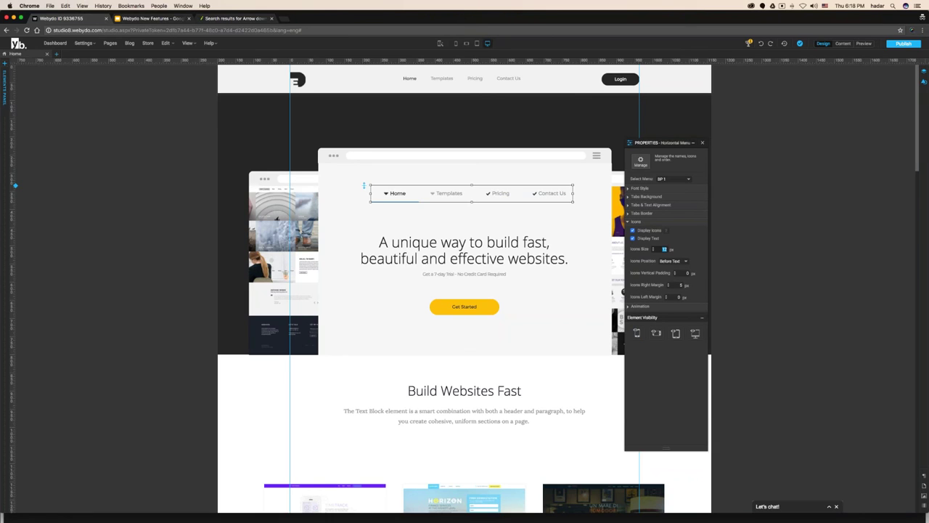
# - Adjust the icon size, try centred icons with 10 px vertical padding, and heighten the menu
pyautogui.write('8')
pyautogui.press('Up')
pyautogui.press('Up')
pyautogui.press('Up')
pyautogui.press('Up')
pyautogui.press('Up')
pyautogui.press('Up')
pyautogui.press('Up')
pyautogui.press('Up')
pyautogui.press('Up')
pyautogui.press('Up')
pyautogui.press('Up')
pyautogui.press('Up')
pyautogui.press('Up')
pyautogui.press('Up')
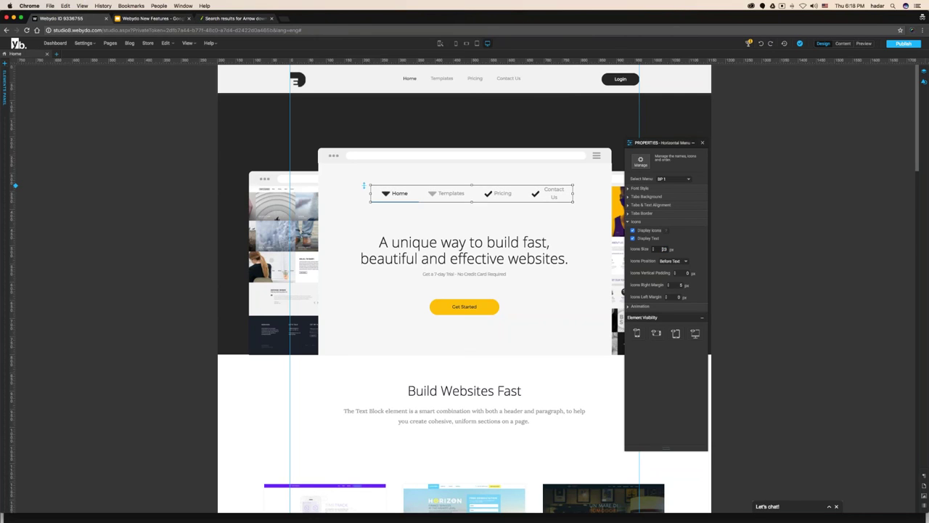
pyautogui.write('9')
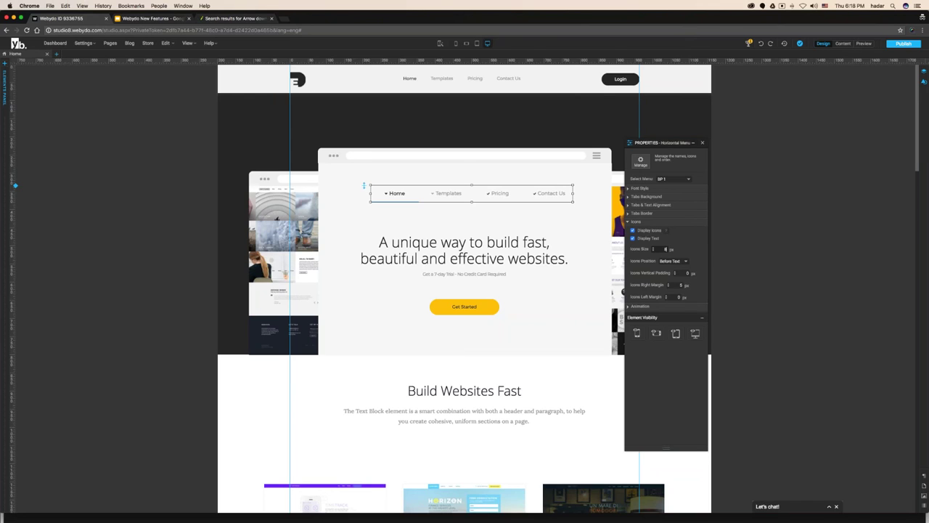
pyautogui.click(672, 261)
pyautogui.click(671, 267)
pyautogui.click(693, 277)
pyautogui.write('10')
pyautogui.moveTo(472, 201); pyautogui.dragTo(476, 219)
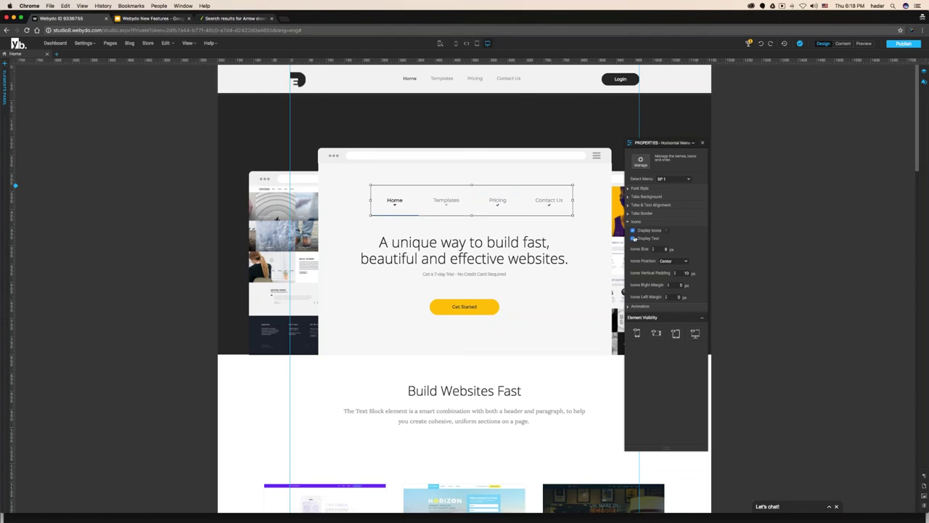
# - Set the icon position to Before Text after briefly trying After Text
pyautogui.click(671, 260)
pyautogui.click(669, 267)
pyautogui.click(679, 260)
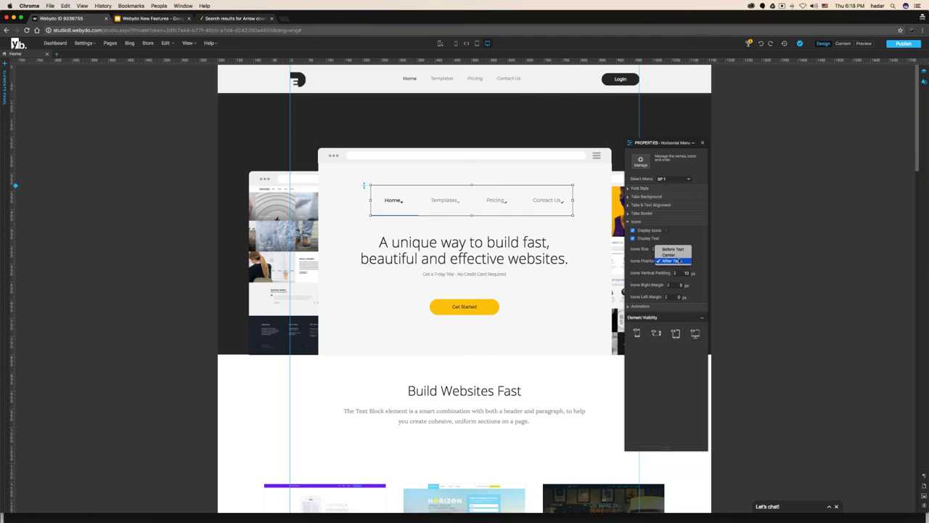
pyautogui.click(677, 250)
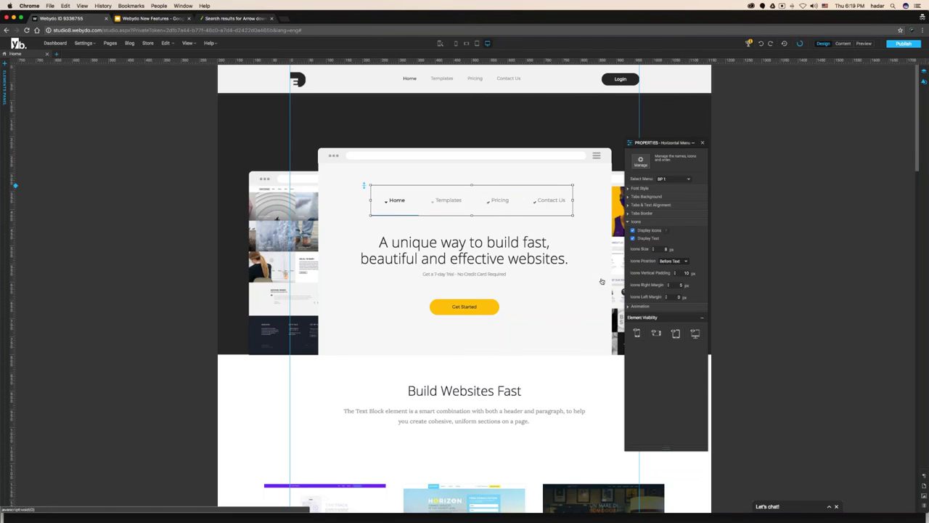
# - Set icons vertical padding to 0 and icons right margin to 10 px
pyautogui.doubleClick(685, 273)
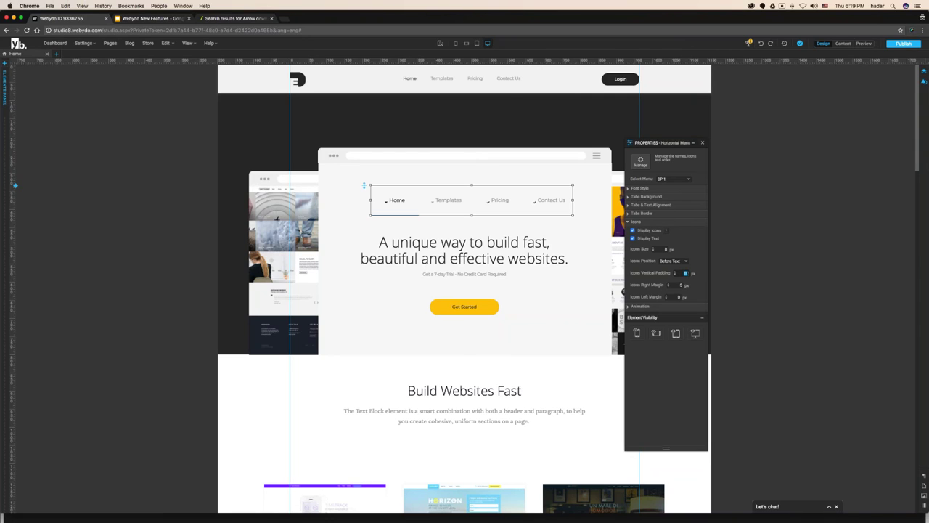
pyautogui.write('20')
pyautogui.press('Up')
pyautogui.doubleClick(685, 273)
pyautogui.write('0')
pyautogui.doubleClick(680, 285)
pyautogui.write('10')
pyautogui.click(636, 221)
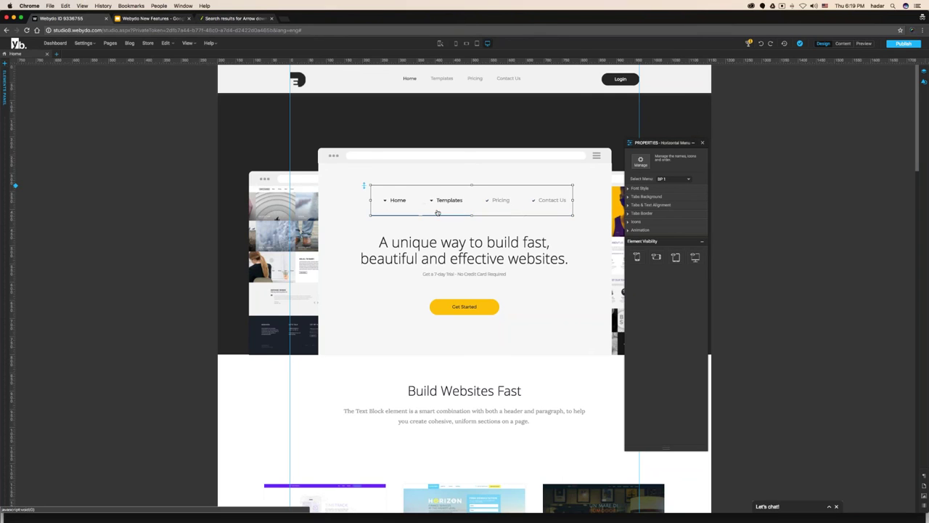
# - Give the mockup menu's hover animation a dark animation colour
pyautogui.click(652, 231)
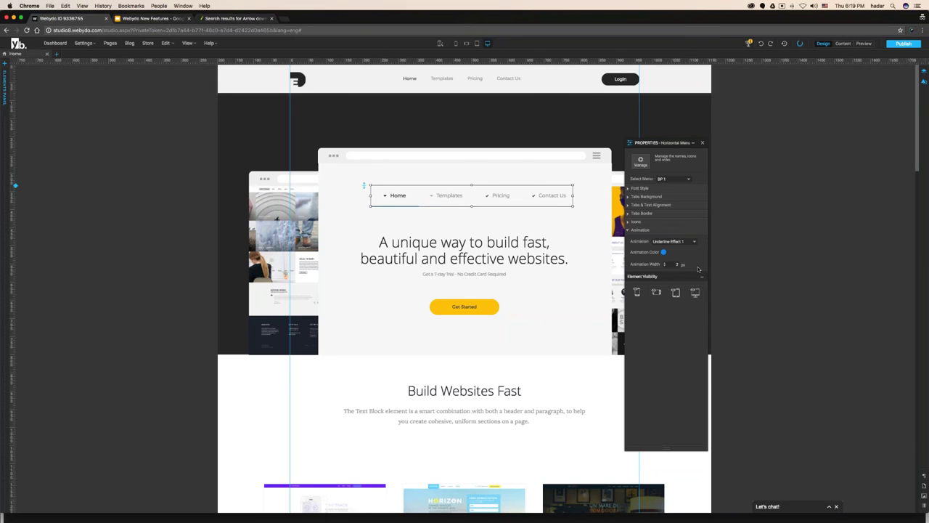
pyautogui.click(663, 252)
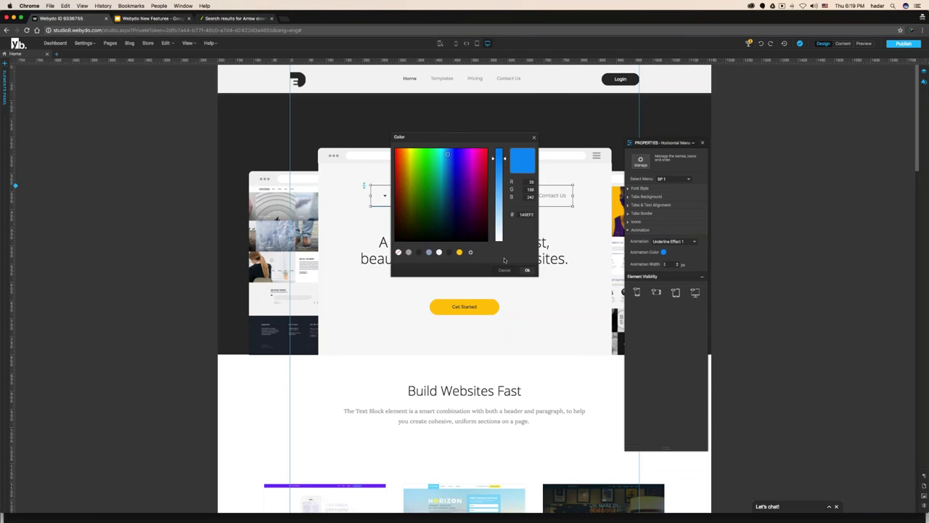
pyautogui.click(449, 252)
pyautogui.click(527, 270)
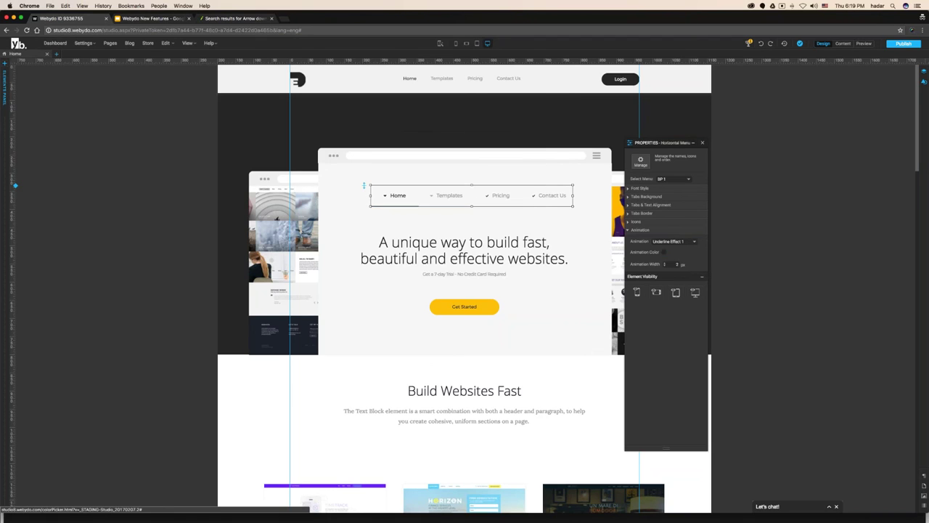
# - Set the menu's animation effect to Underline Effect 3 and preview the hover underline
pyautogui.click(563, 228)
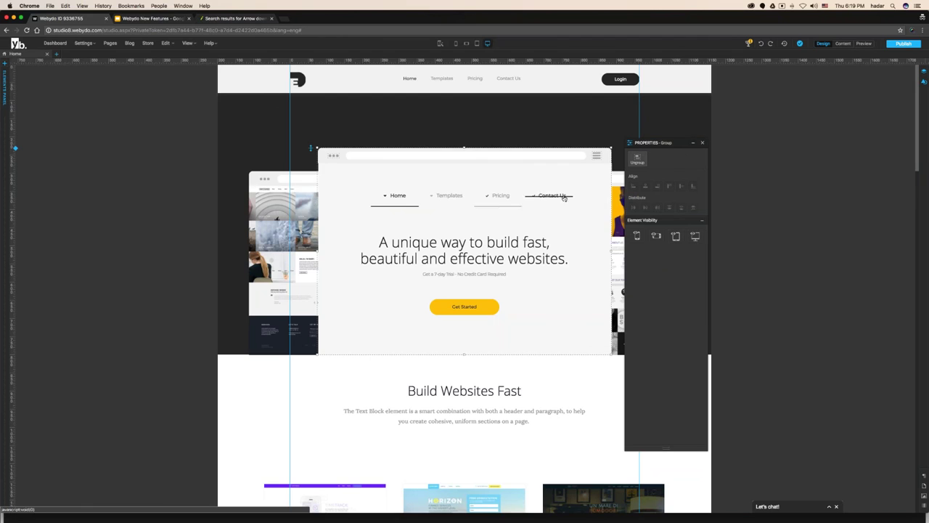
pyautogui.click(461, 199)
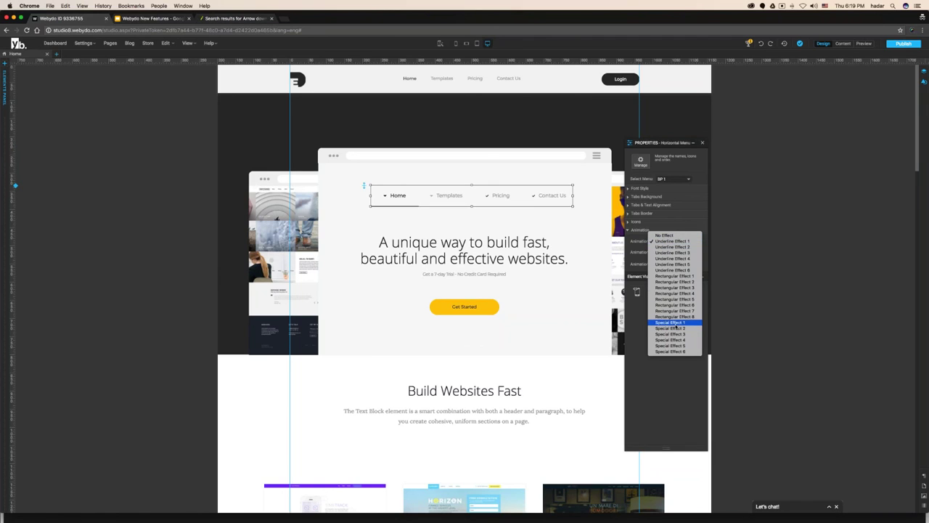
pyautogui.press('Escape')
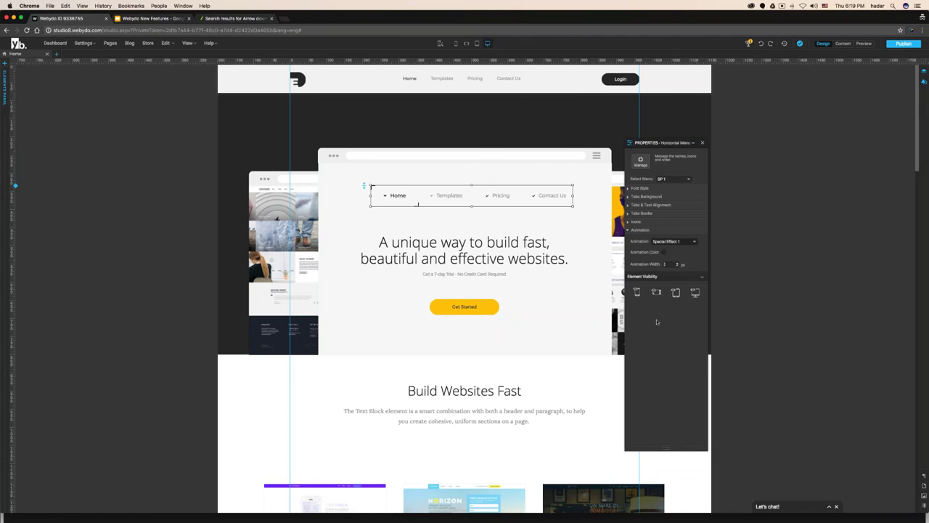
pyautogui.click(369, 186)
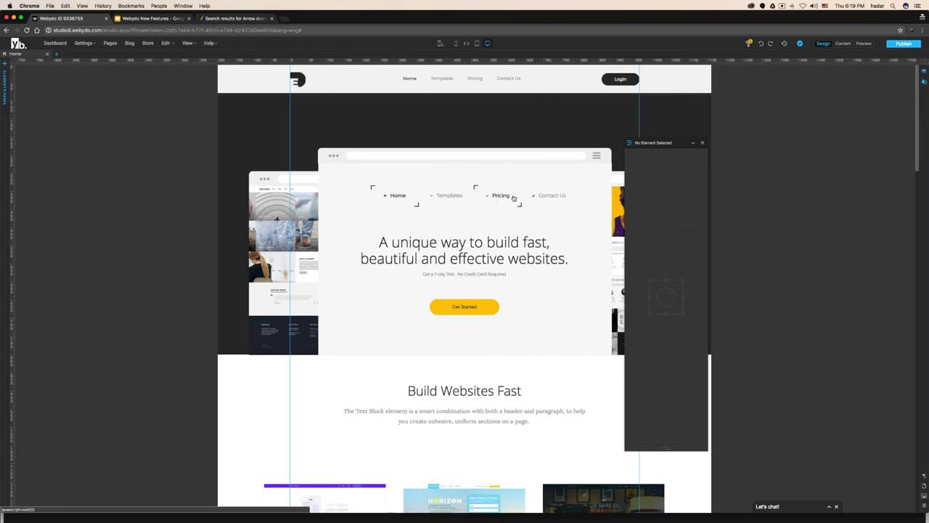
pyautogui.click(553, 201)
pyautogui.click(674, 240)
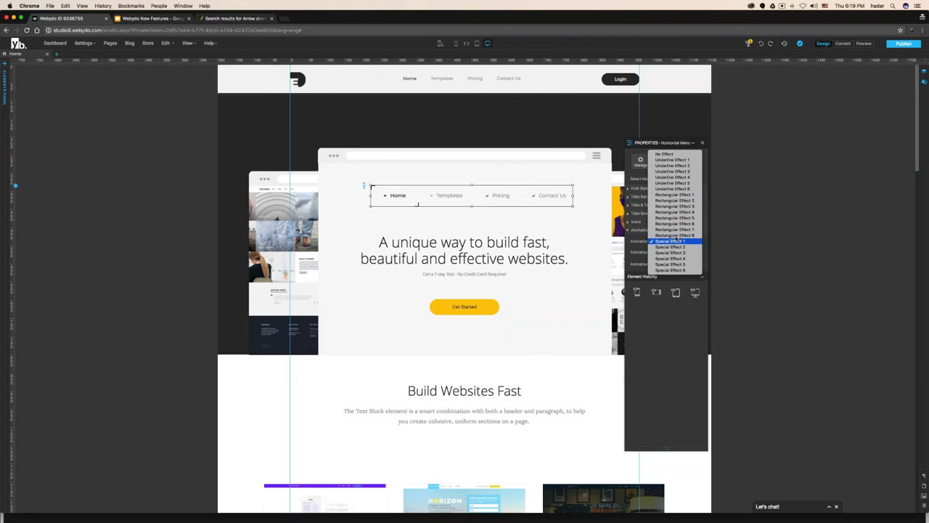
pyautogui.click(672, 171)
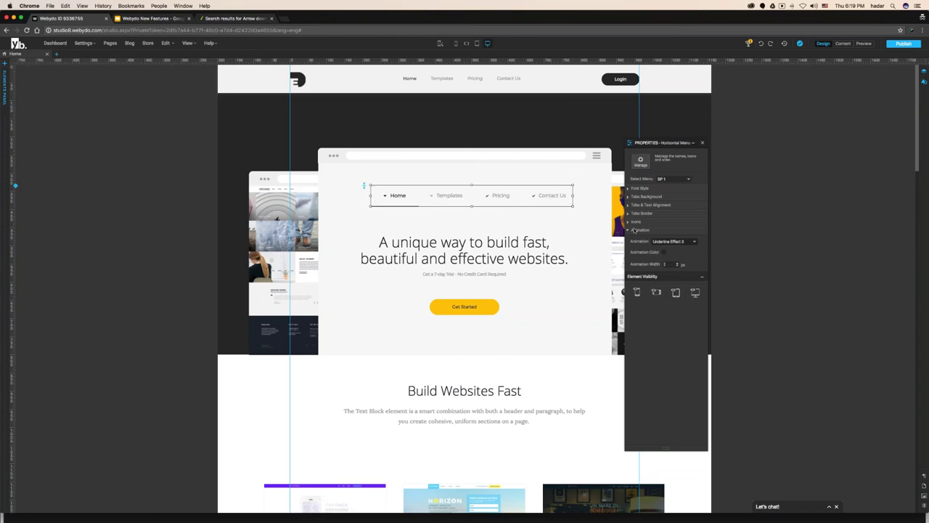
pyautogui.click(595, 229)
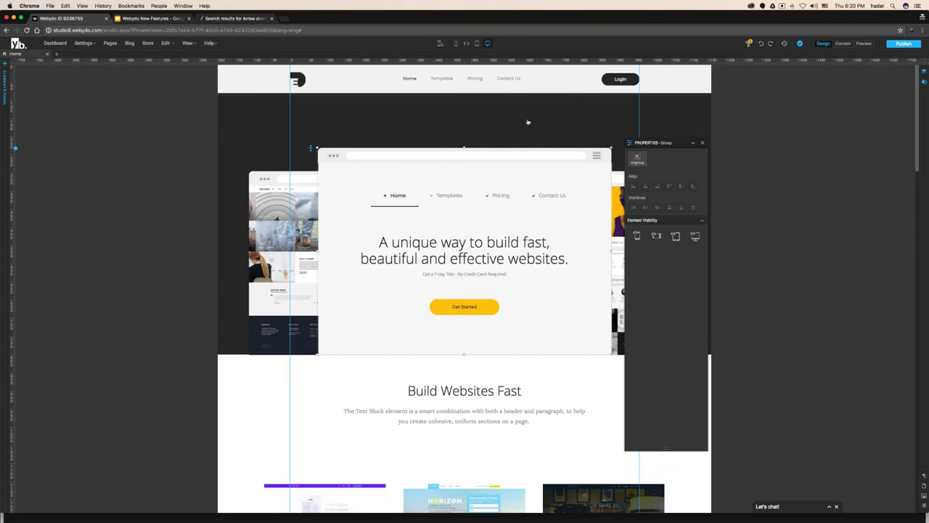
pyautogui.click(510, 84)
# - Delete the header's original navigation and drag the mockup menu up into the header
pyautogui.press('Delete')
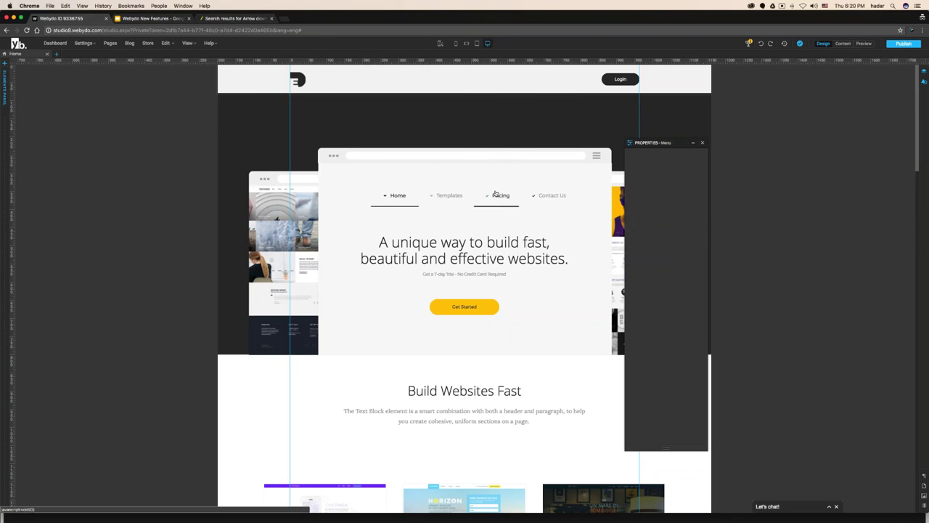
pyautogui.moveTo(496, 194); pyautogui.dragTo(485, 98)
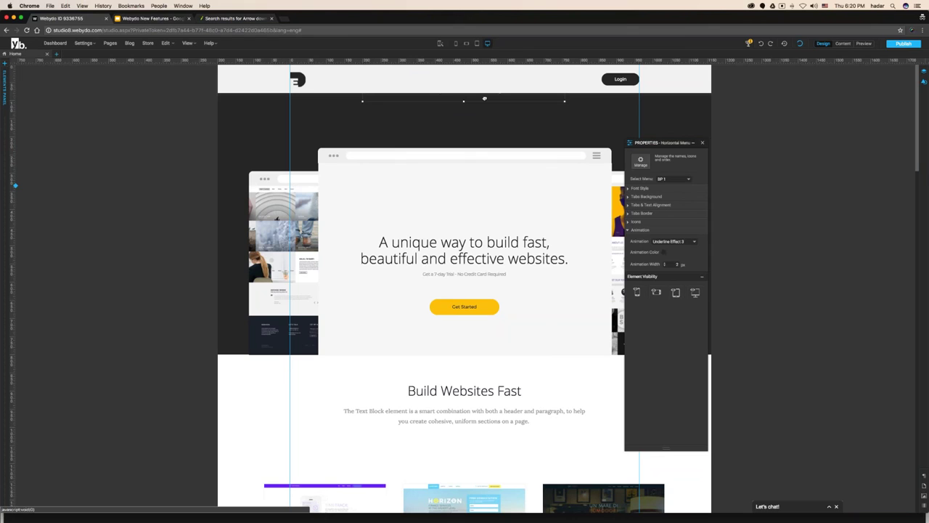
pyautogui.rightClick(485, 106)
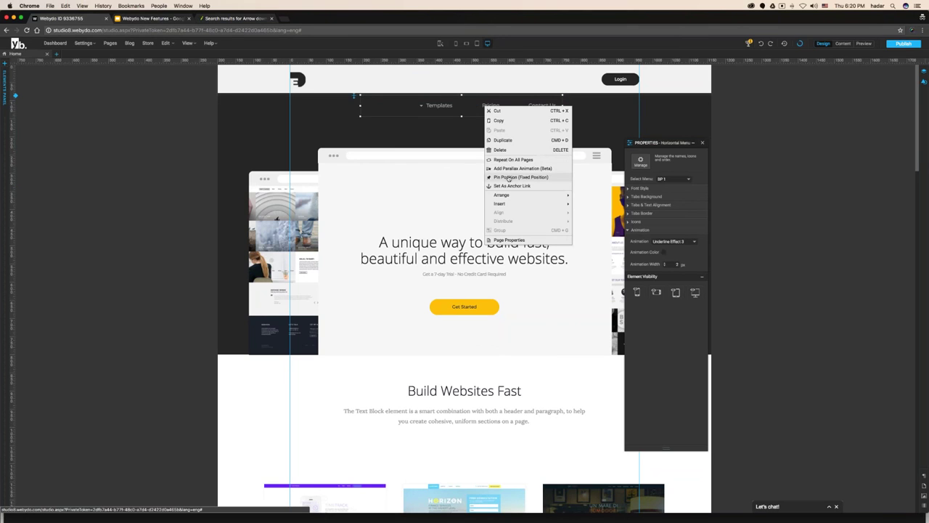
pyautogui.click(484, 129)
# - Repeat the header menu on all pages and save, then drag it back into the mockup
pyautogui.rightClick(473, 106)
pyautogui.click(500, 164)
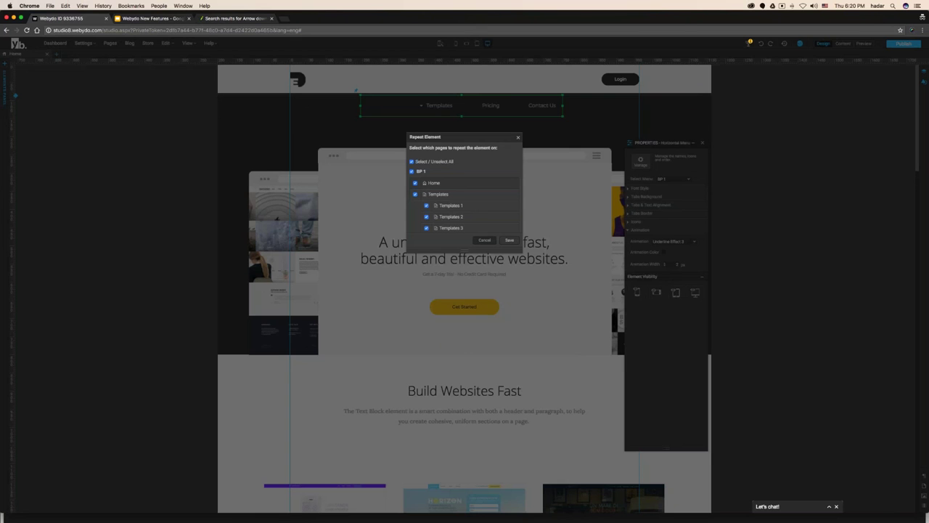
pyautogui.click(507, 241)
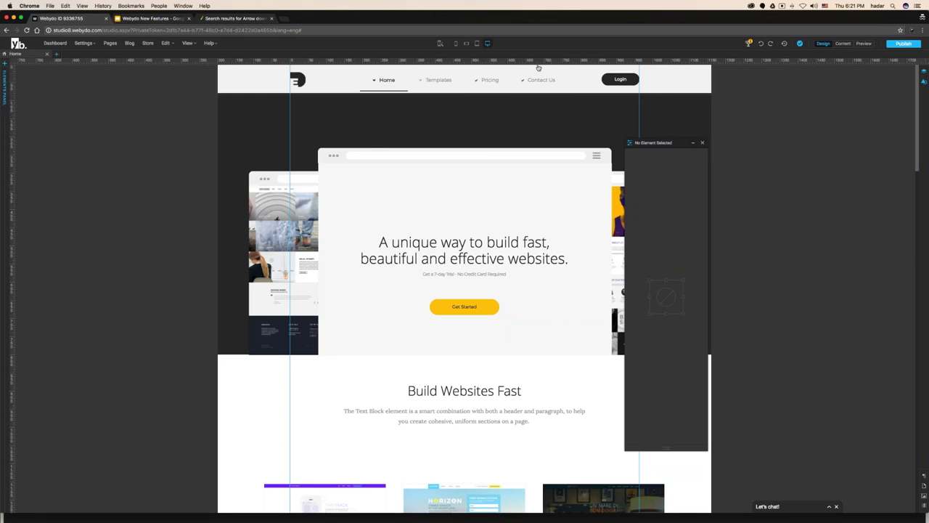
pyautogui.moveTo(539, 68); pyautogui.dragTo(547, 187)
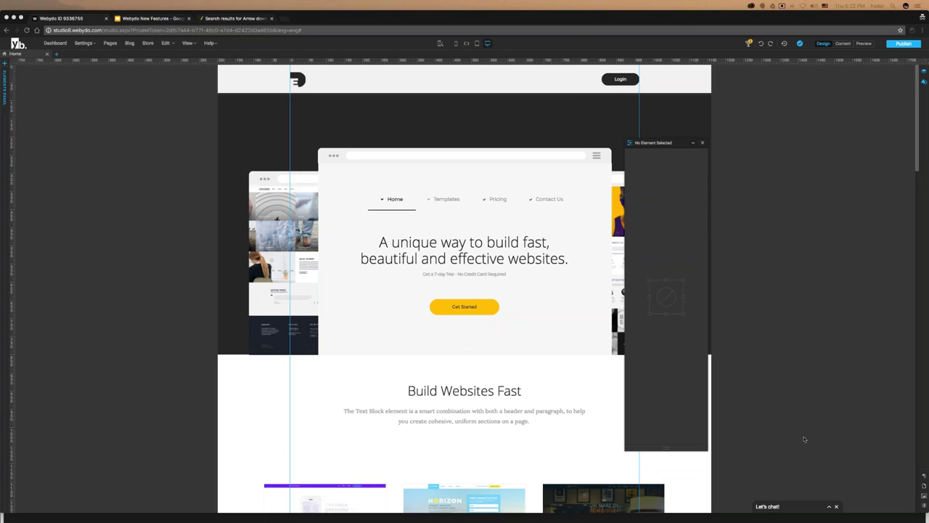
# - Apply the Menus paragraph style to the mockup menu and save a copy named Menus 2
pyautogui.click(923, 476)
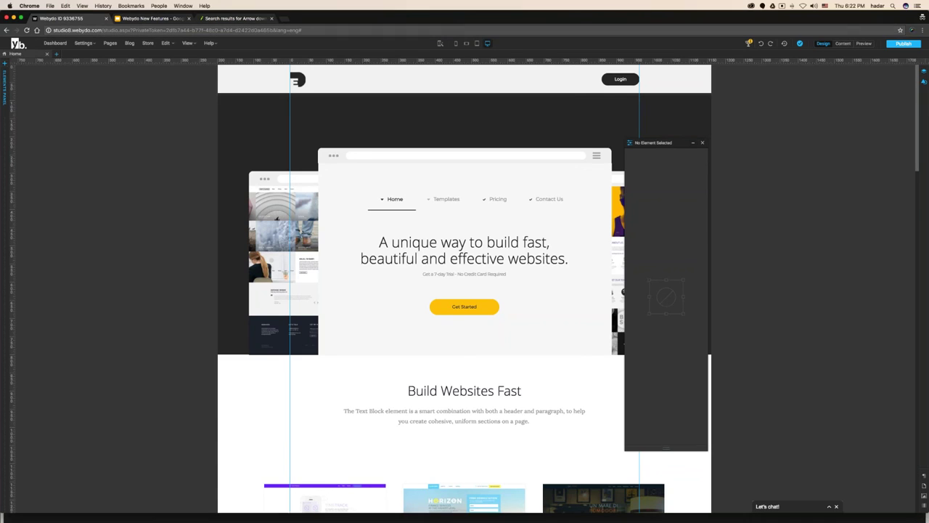
pyautogui.click(498, 202)
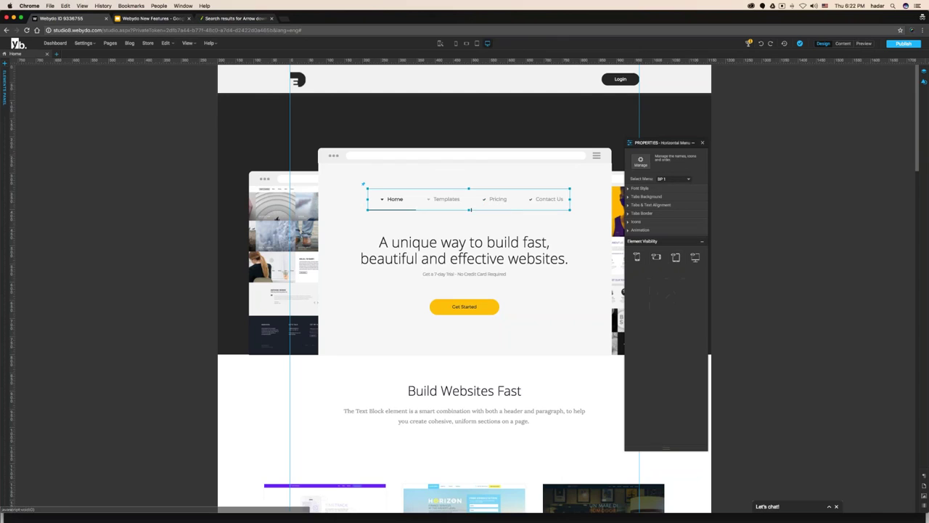
pyautogui.click(637, 190)
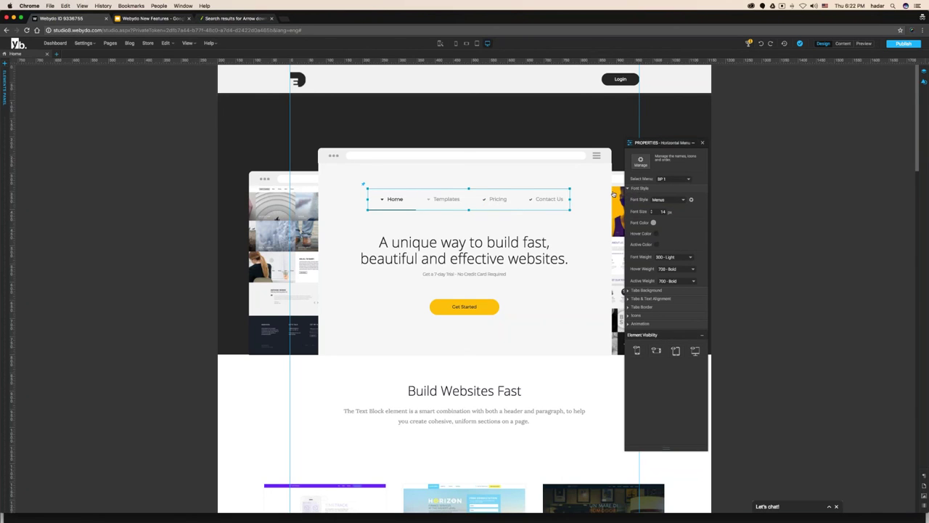
pyautogui.click(187, 43)
pyautogui.click(191, 131)
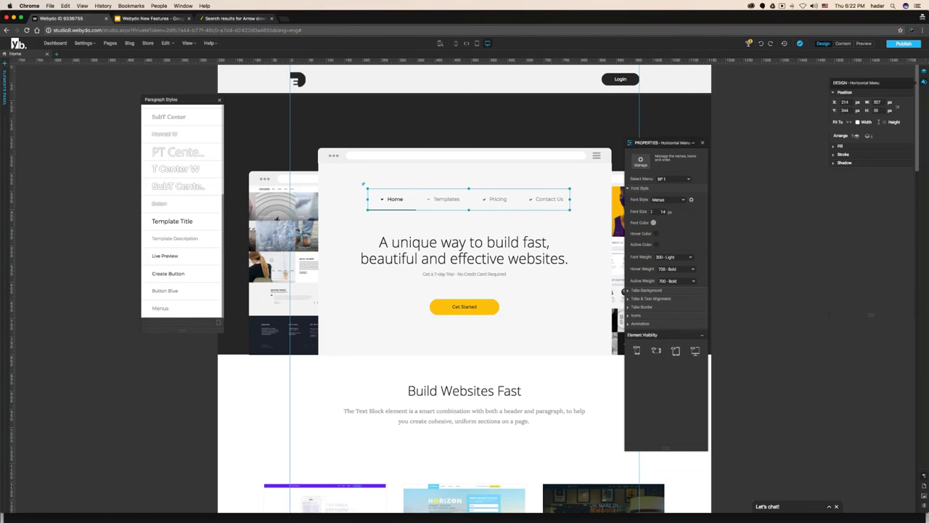
pyautogui.click(164, 311)
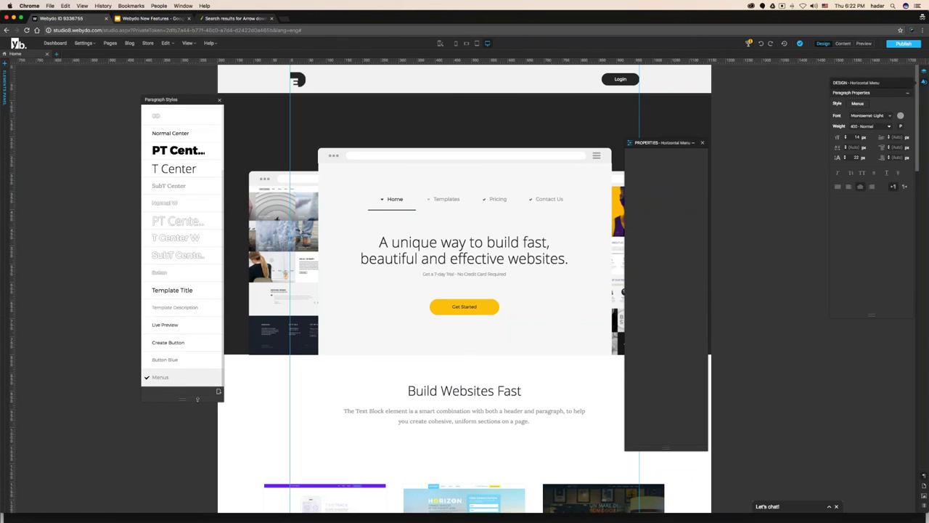
pyautogui.click(219, 391)
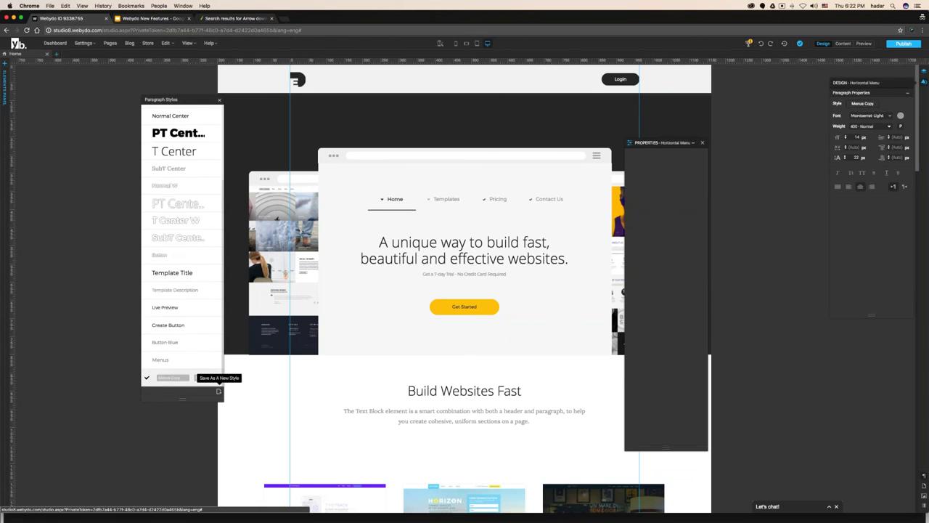
pyautogui.doubleClick(175, 377)
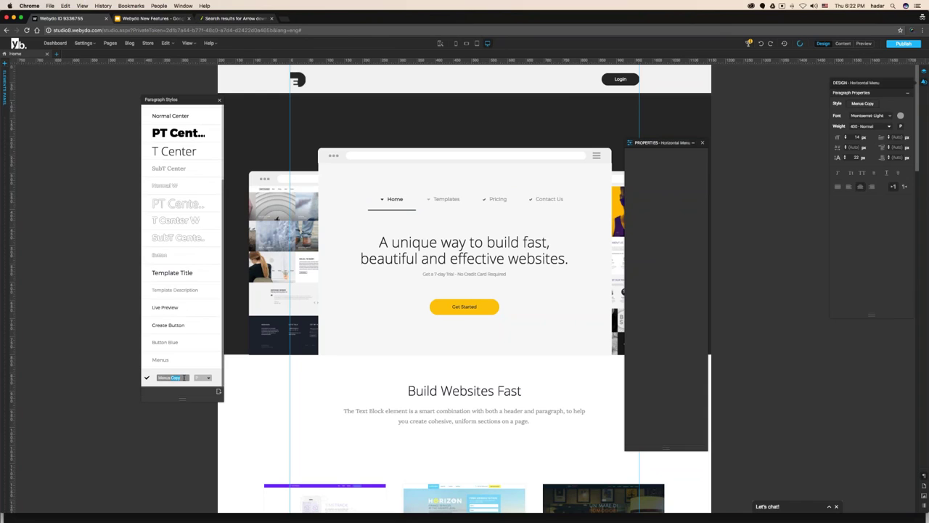
pyautogui.write('2')
pyautogui.press('Return')
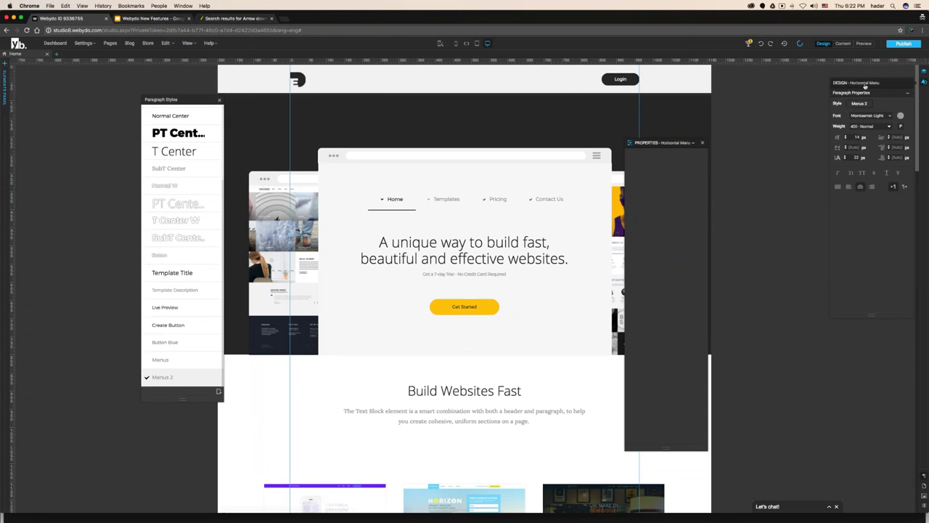
# - Choose Add Fonts from the bottom of the Menus 2 style's font list
pyautogui.moveTo(865, 87); pyautogui.dragTo(253, 163)
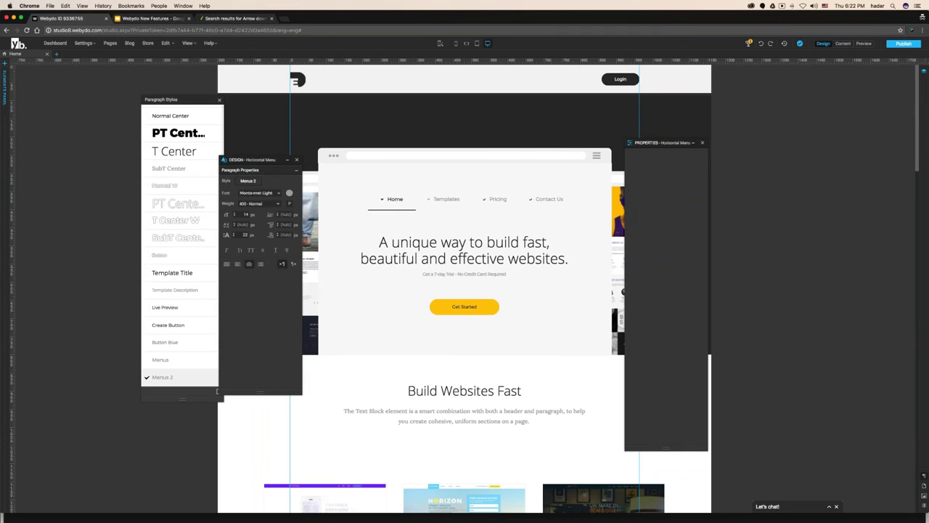
pyautogui.click(258, 193)
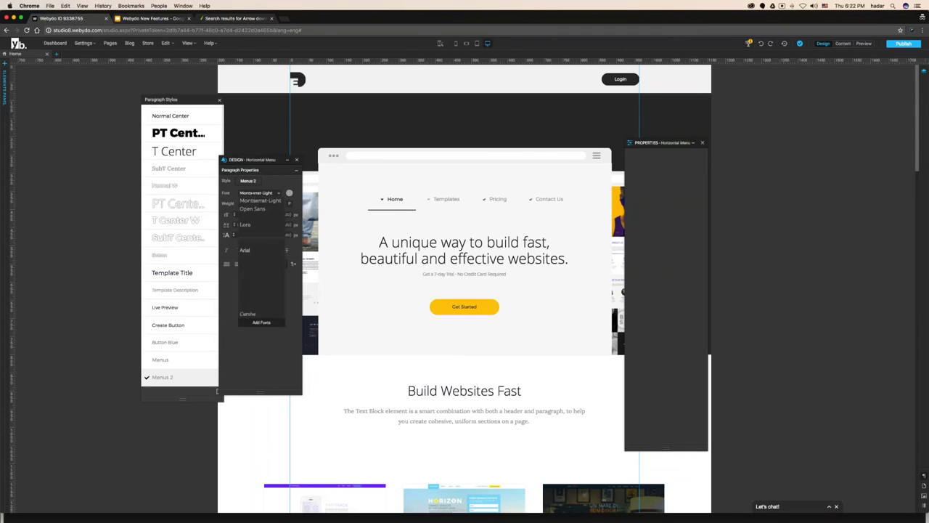
pyautogui.click(261, 322)
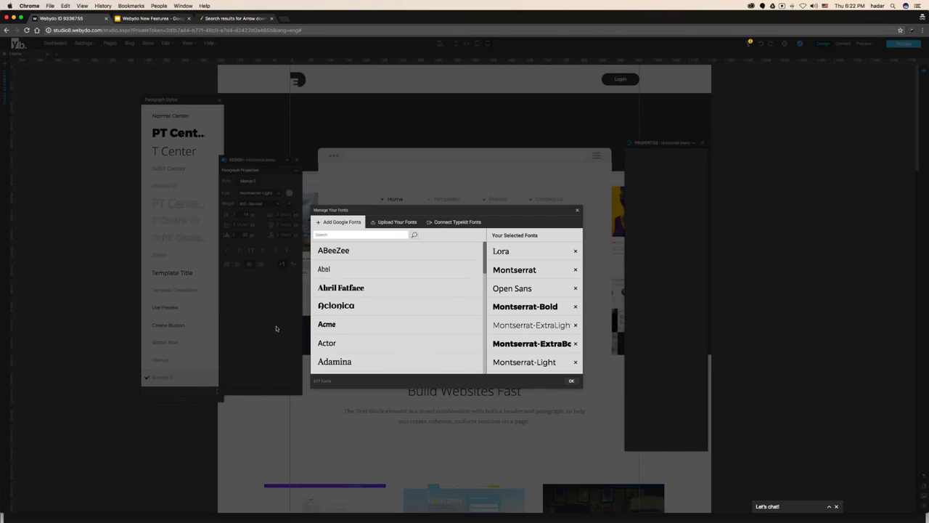
# - Look through the Typekit and Google Fonts options, settling on Upload Your Fonts
pyautogui.click(454, 222)
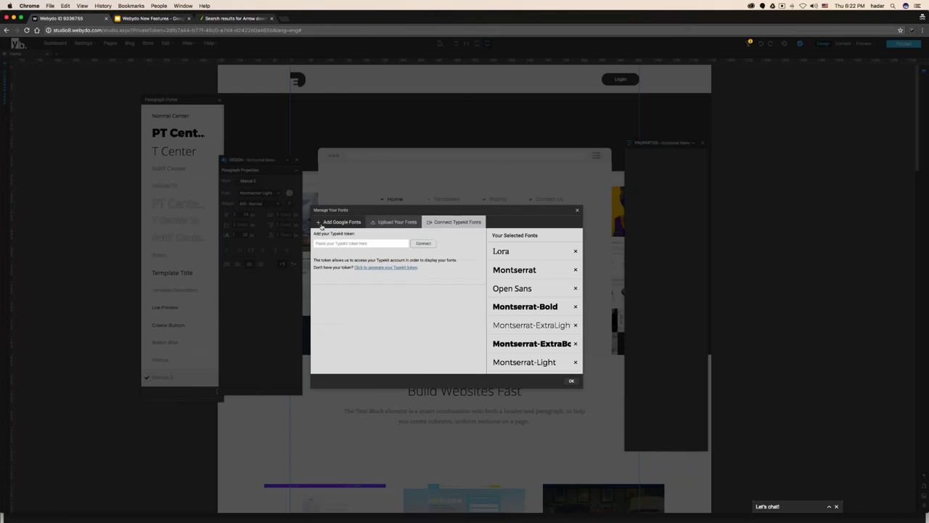
pyautogui.click(334, 223)
pyautogui.click(393, 222)
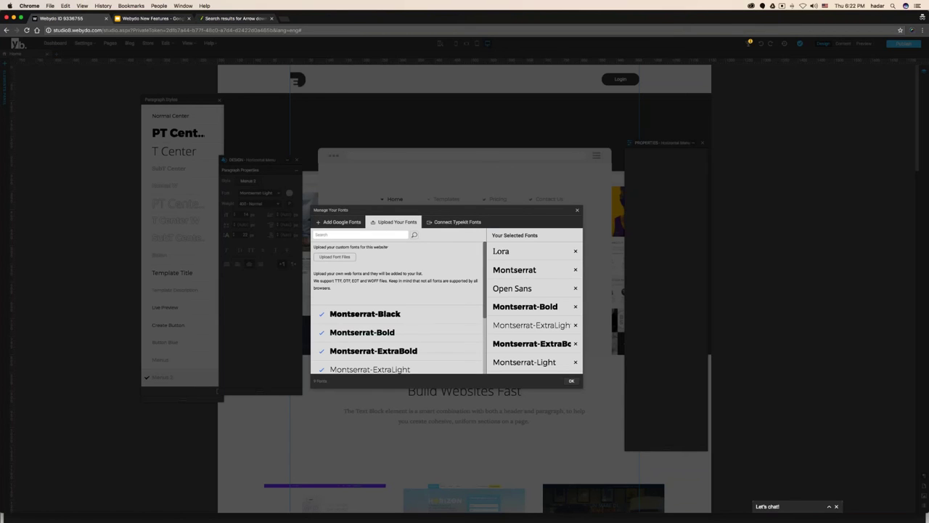
pyautogui.click(455, 222)
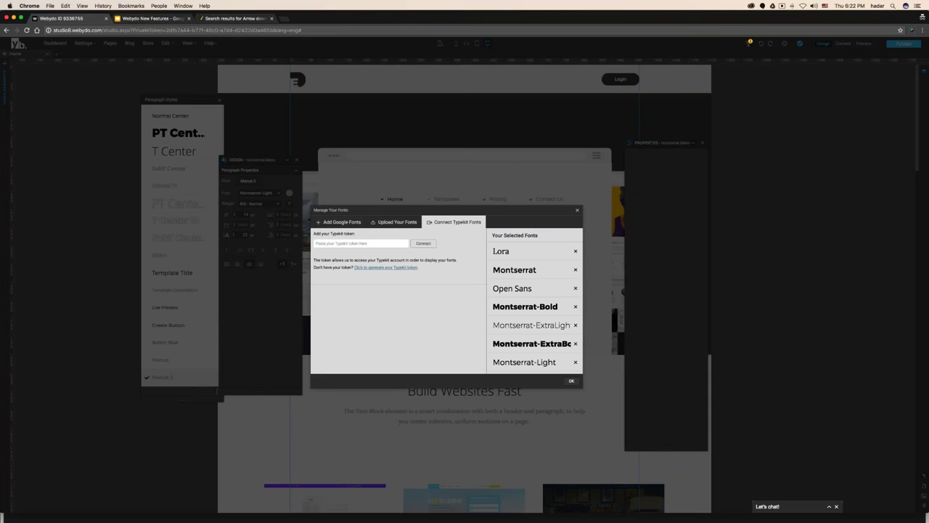
pyautogui.click(396, 222)
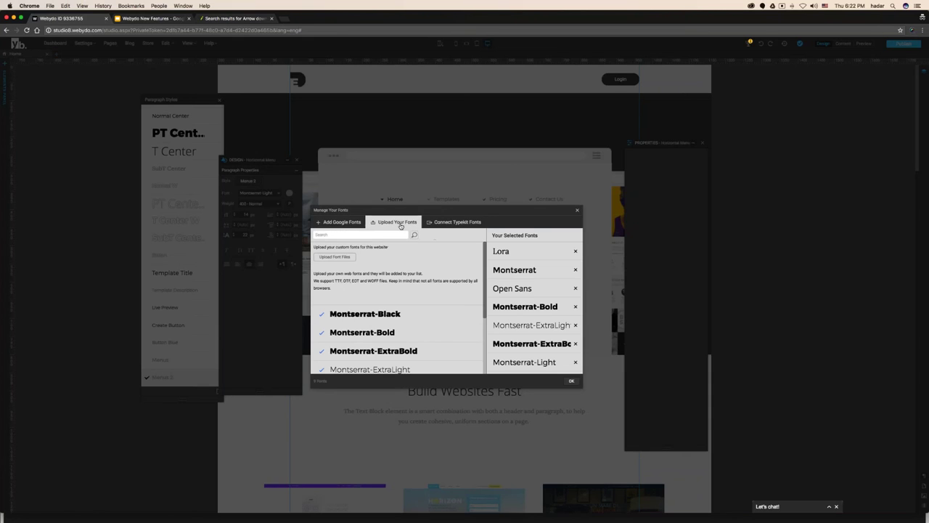
# - Upload the four Helvetica Neue files from Desktop > LP Design > Helvetica Nueu and confirm
pyautogui.click(344, 260)
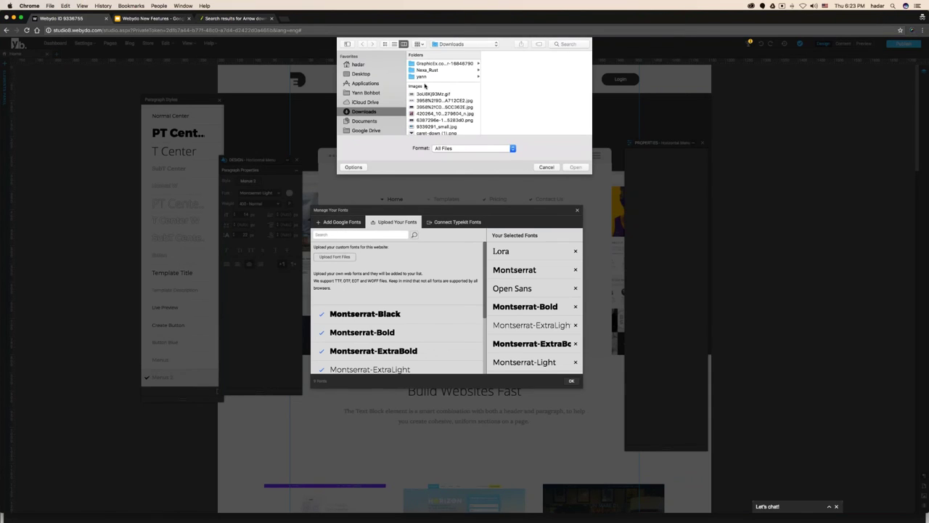
pyautogui.click(361, 74)
pyautogui.click(439, 70)
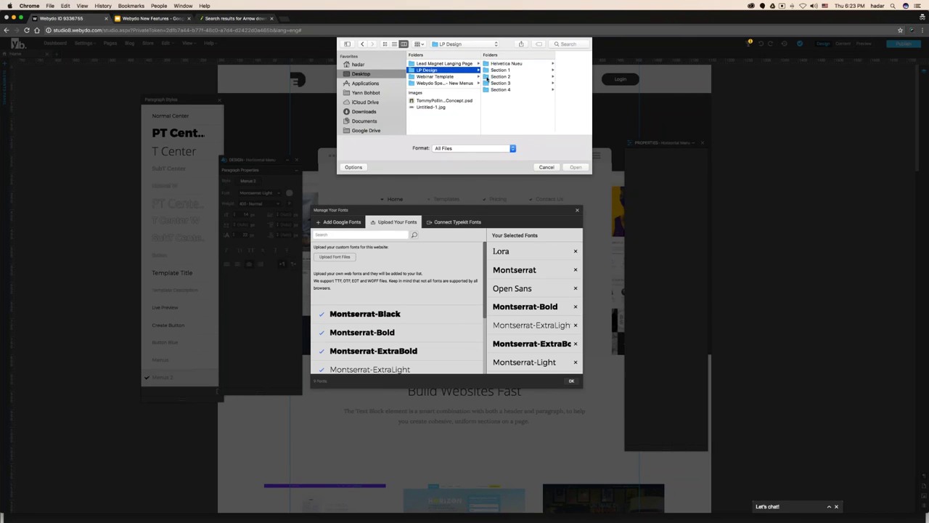
pyautogui.click(507, 64)
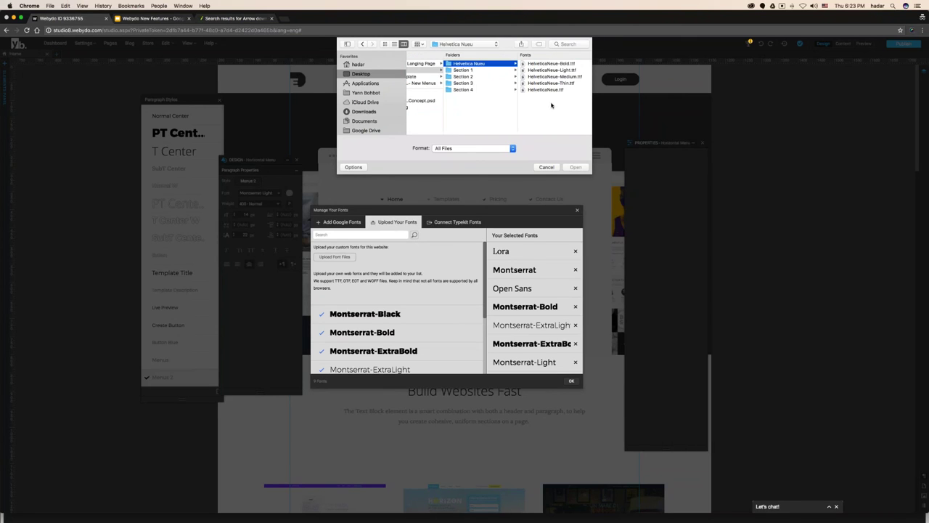
pyautogui.moveTo(548, 89); pyautogui.dragTo(549, 70)
pyautogui.press('Return')
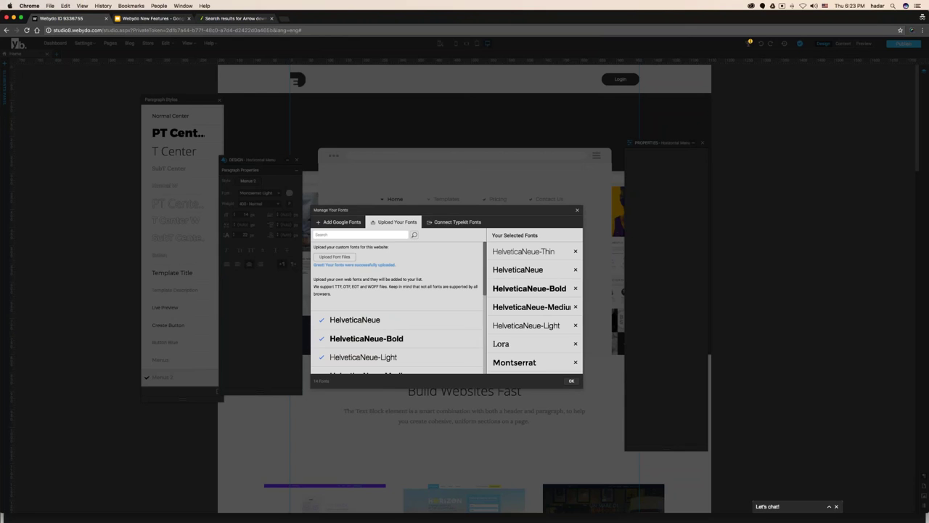
pyautogui.click(571, 381)
pyautogui.click(259, 192)
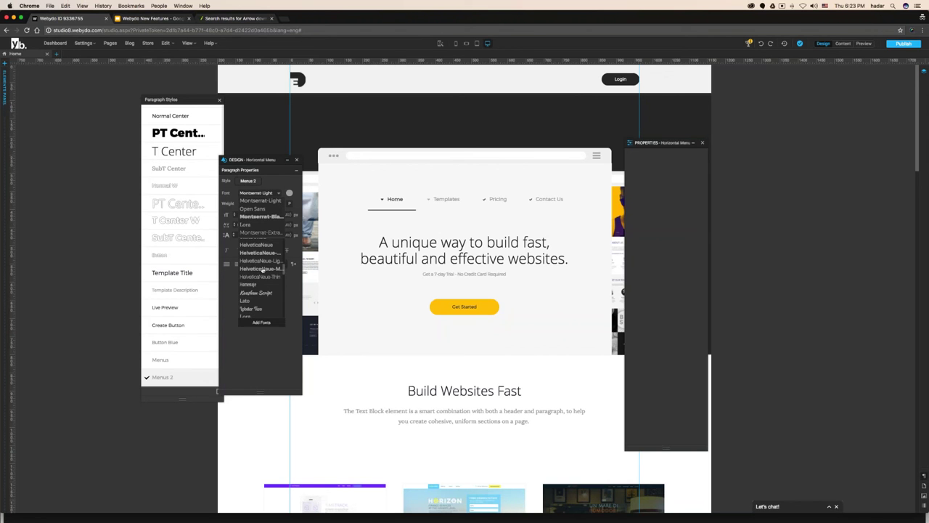
# - Switch Menus 2 to HelveticaNeue-Light, assign it to the horizontal menu, then return to Flaticon results
pyautogui.click(262, 260)
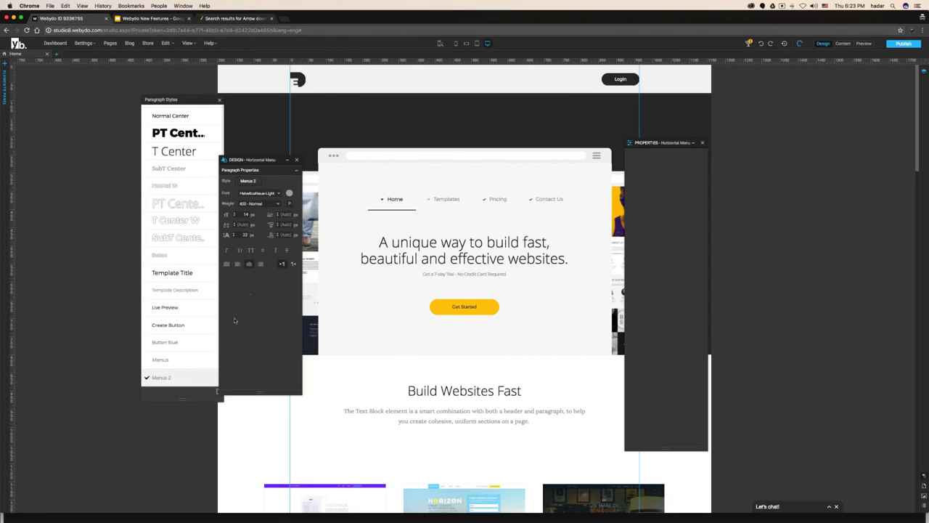
pyautogui.click(460, 197)
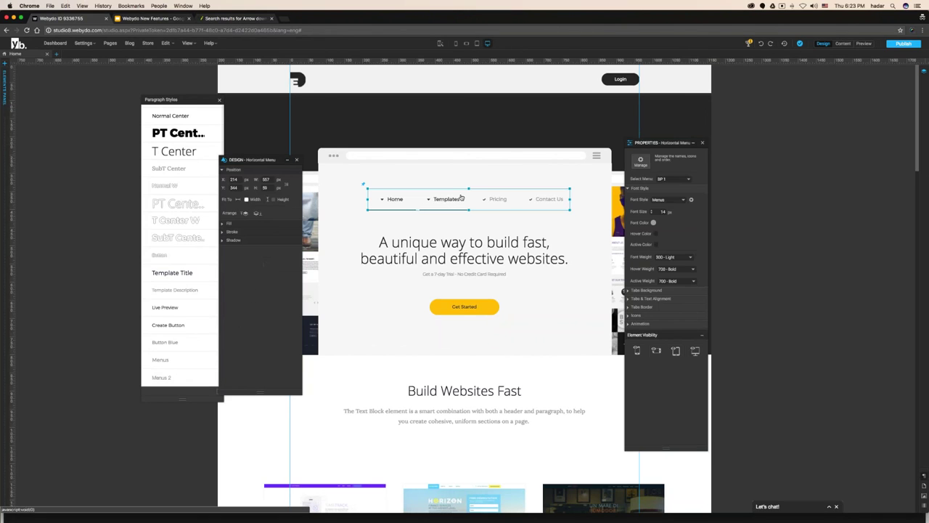
pyautogui.click(668, 200)
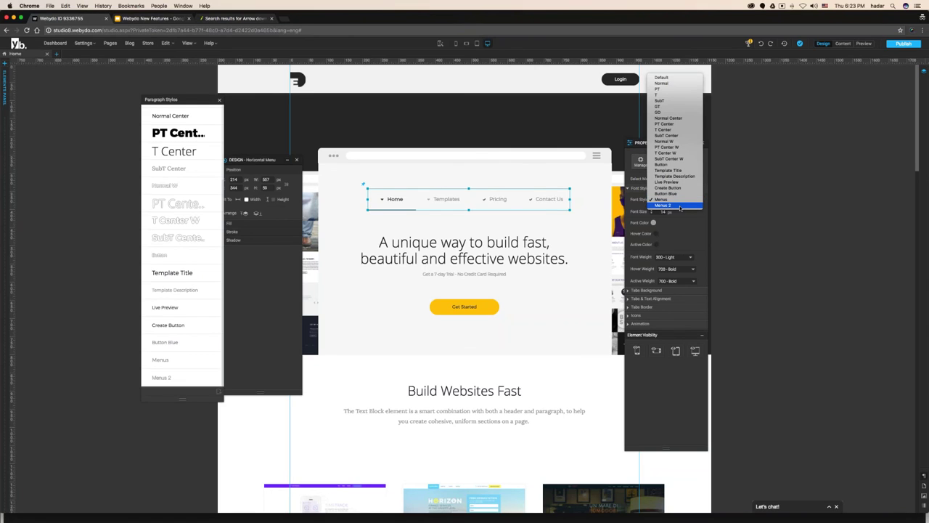
pyautogui.click(680, 206)
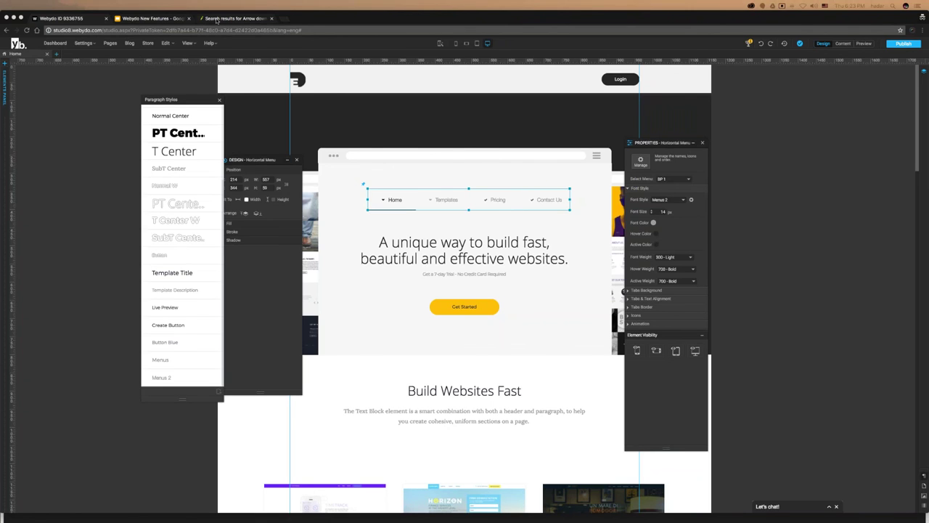
pyautogui.click(218, 21)
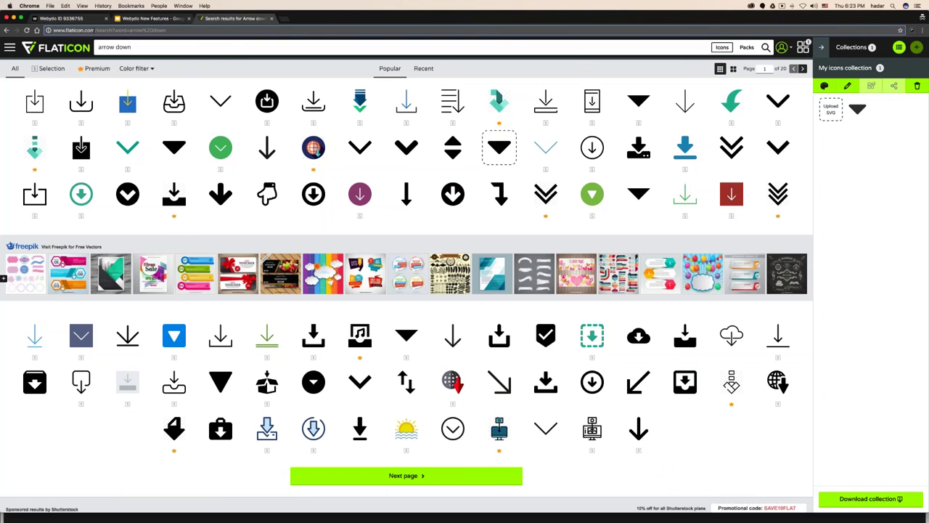
pyautogui.press('super+l')
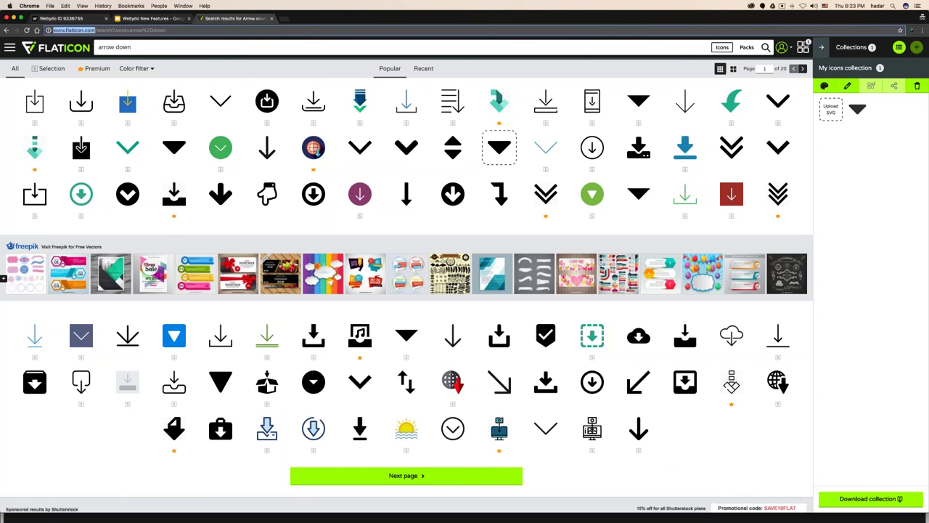
pyautogui.click(70, 19)
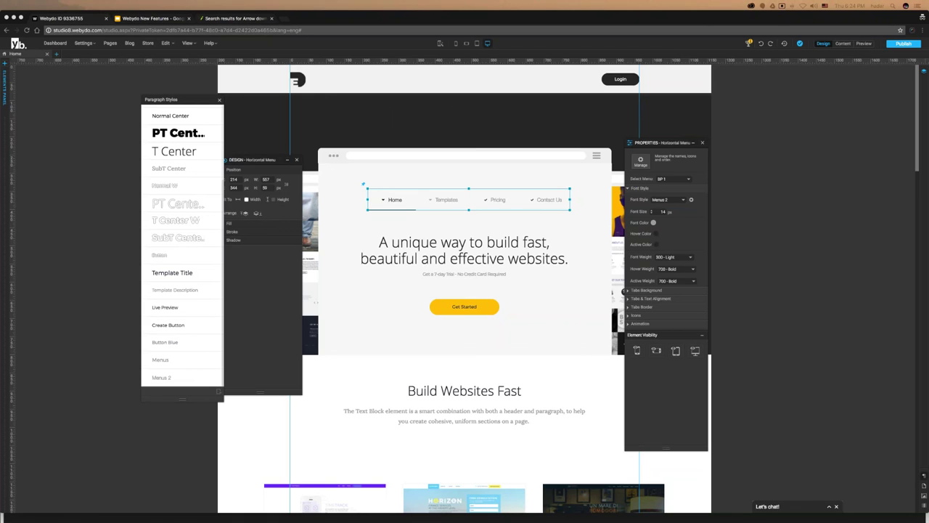
# - Drag a vertical menu from the Menus elements beside the horizontal menu and move it lower
pyautogui.click(3, 80)
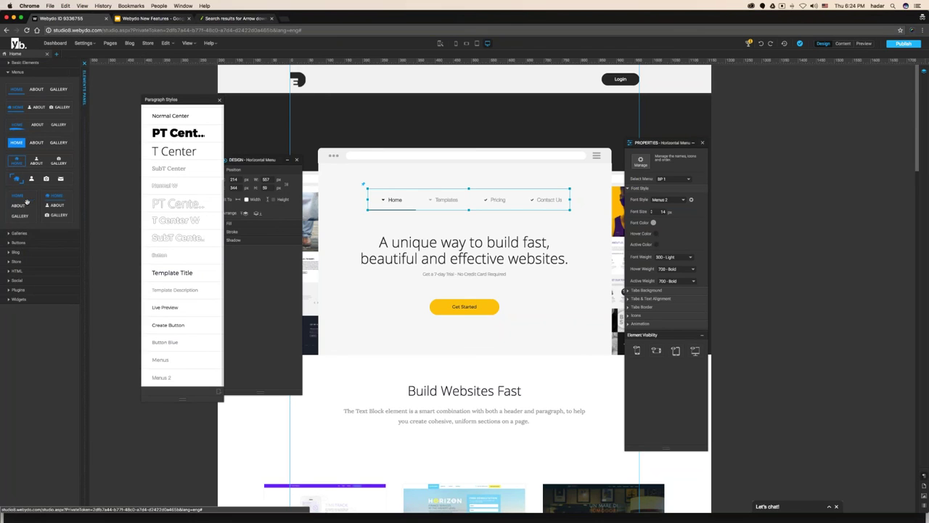
pyautogui.moveTo(22, 205); pyautogui.dragTo(570, 201)
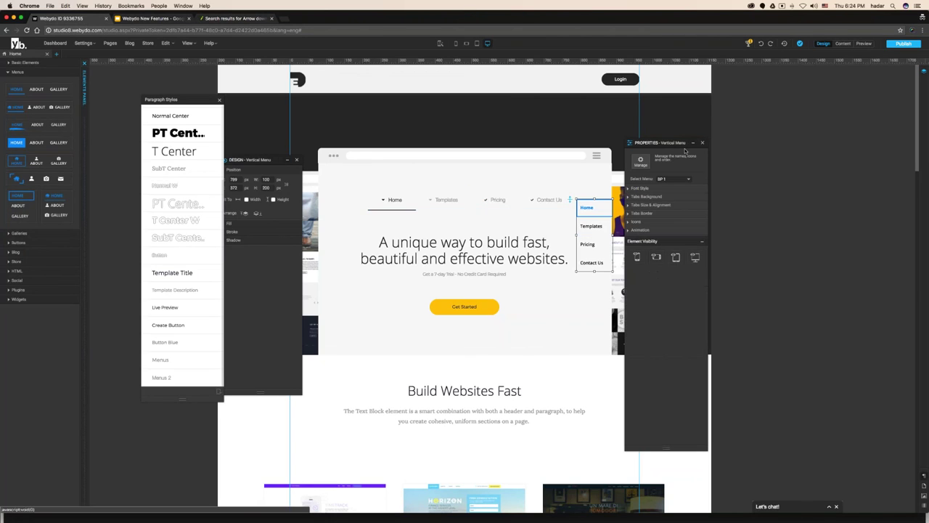
pyautogui.moveTo(701, 146); pyautogui.dragTo(779, 145)
pyautogui.moveTo(581, 257); pyautogui.dragTo(572, 337)
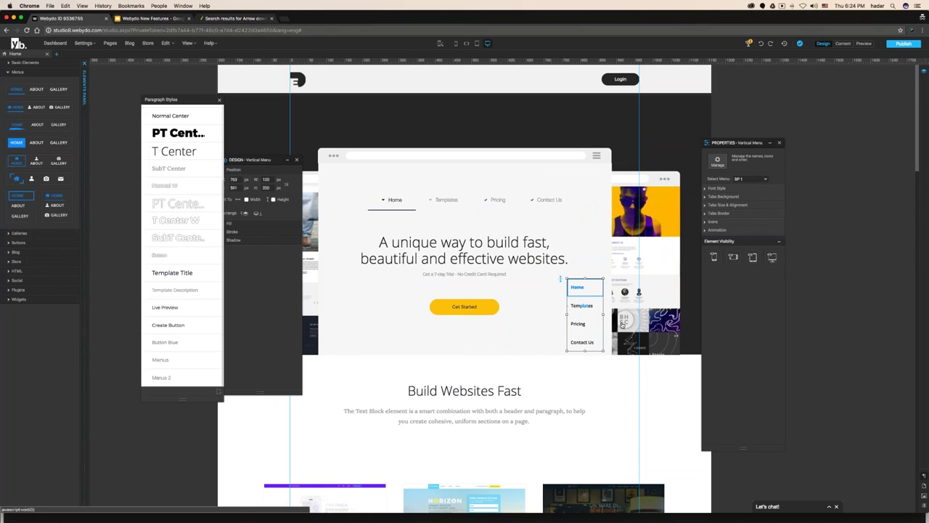
pyautogui.click(618, 371)
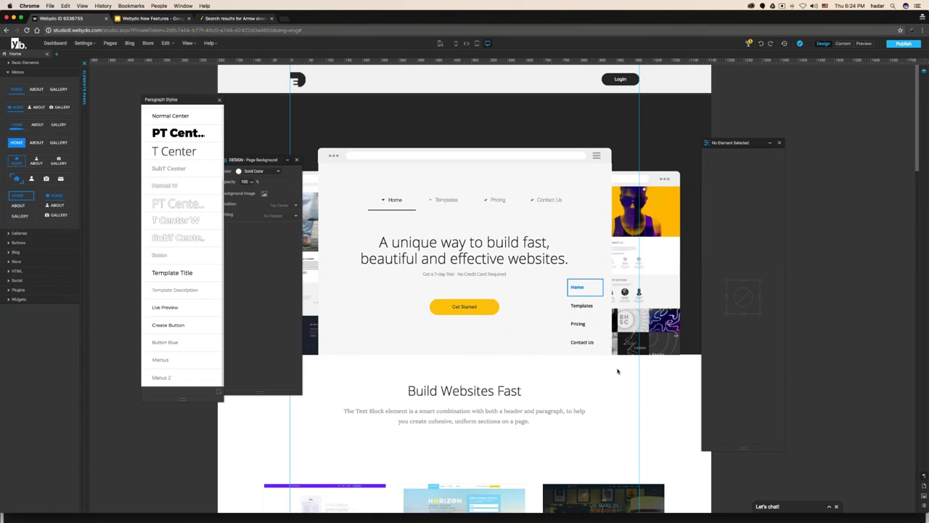
pyautogui.click(594, 323)
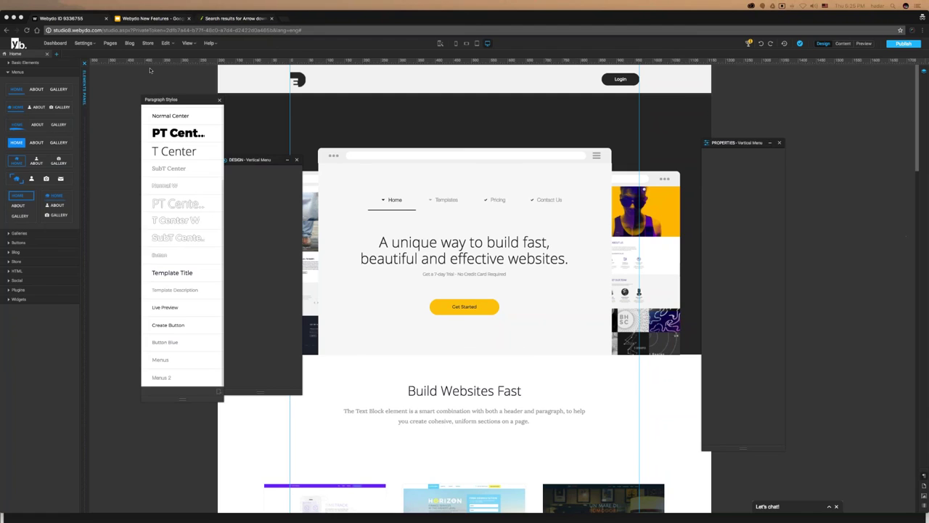
# - Change the Templates page's Name in Menu to 'My Recent Work' in Pages & Navigation
pyautogui.click(111, 44)
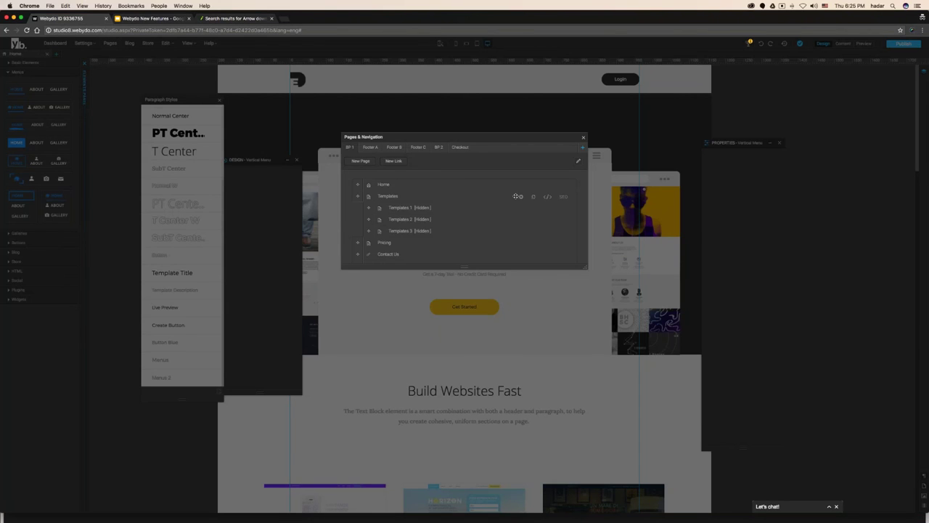
pyautogui.click(516, 196)
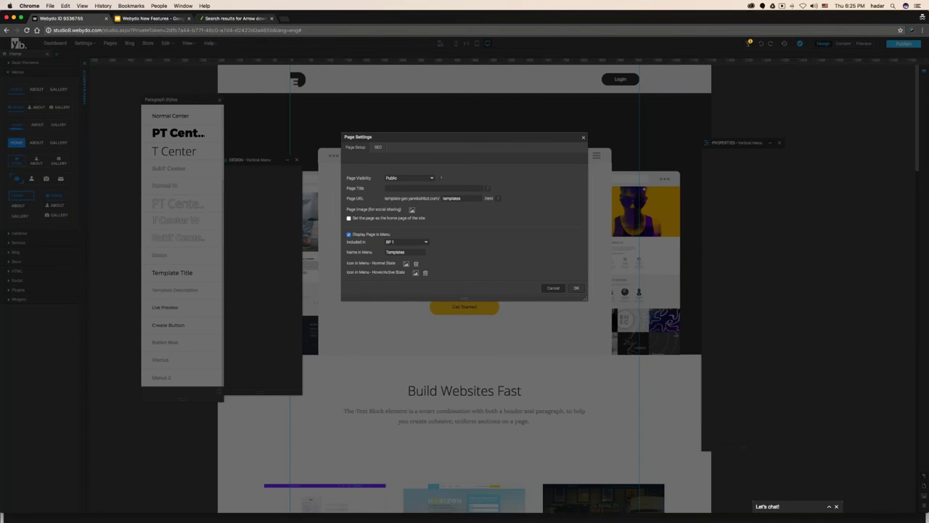
pyautogui.doubleClick(395, 251)
pyautogui.write('My Recent Work')
pyautogui.click(577, 290)
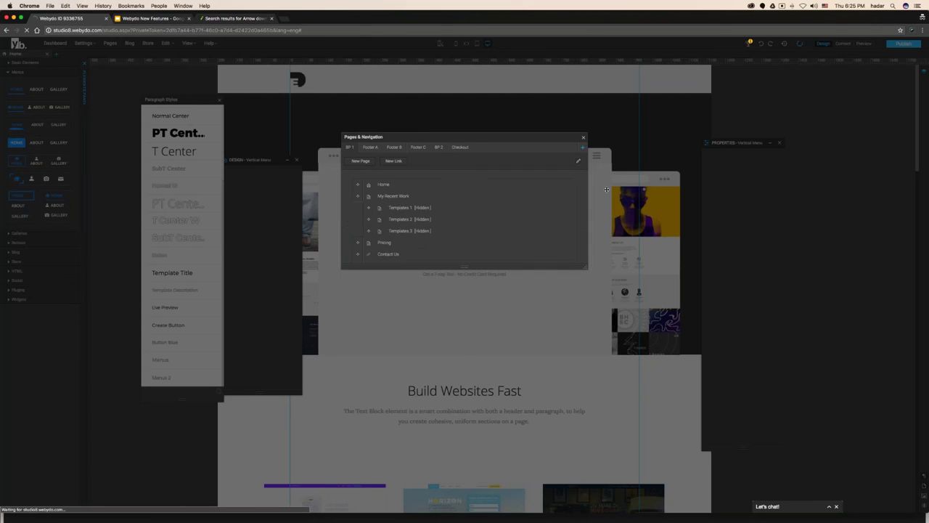
pyautogui.click(584, 137)
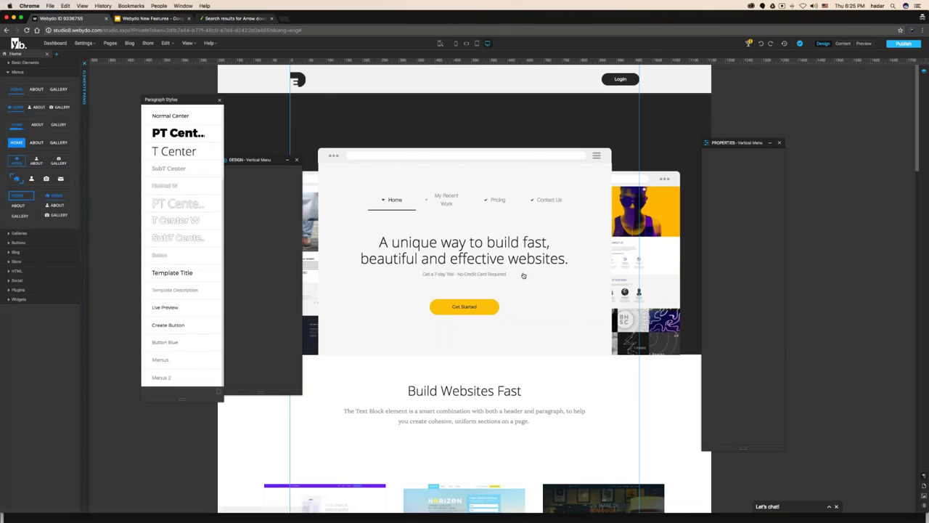
pyautogui.click(479, 206)
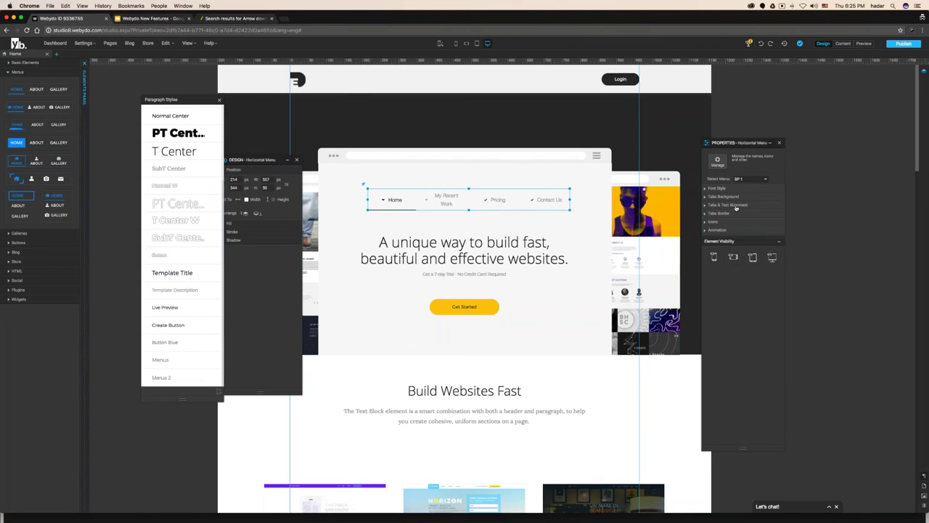
# - Widen the top navigation menu and set its Tabs Normal Color to yellow
pyautogui.click(736, 206)
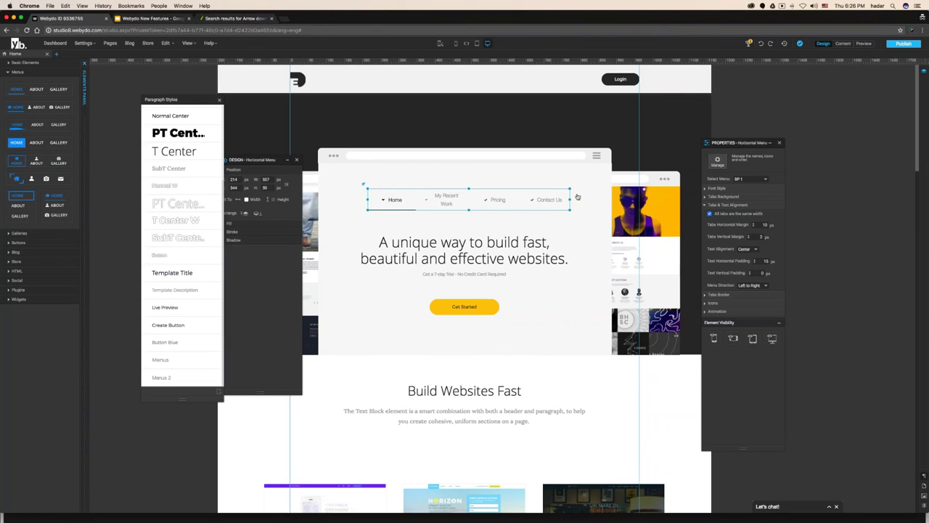
pyautogui.moveTo(571, 198); pyautogui.dragTo(606, 198)
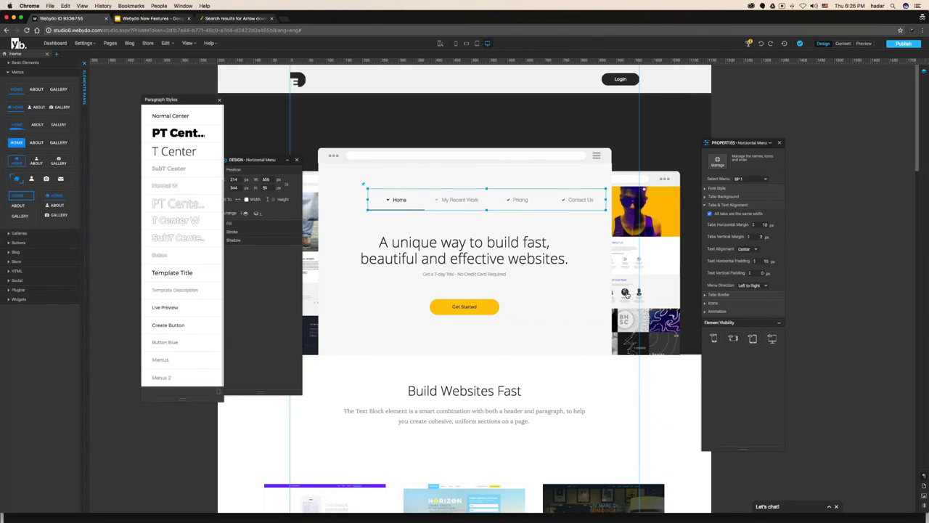
pyautogui.click(732, 197)
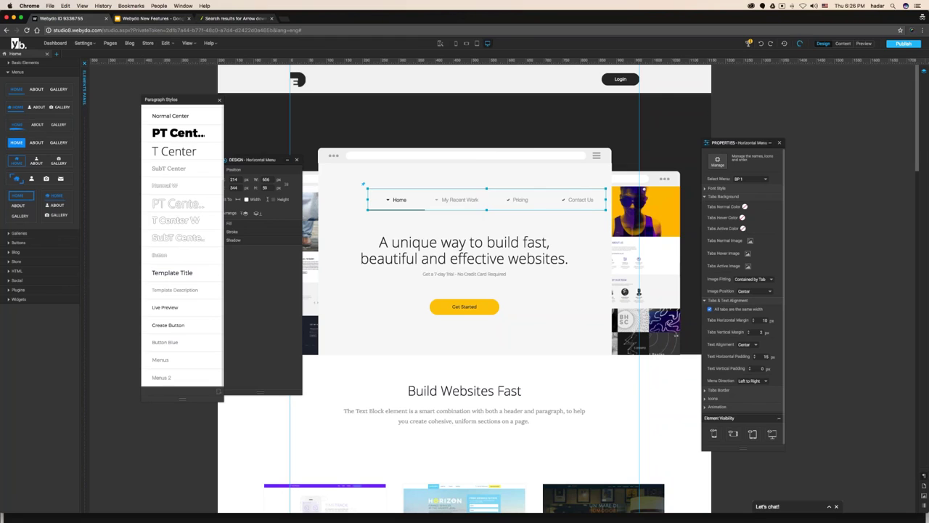
pyautogui.click(744, 206)
pyautogui.click(460, 252)
pyautogui.click(532, 273)
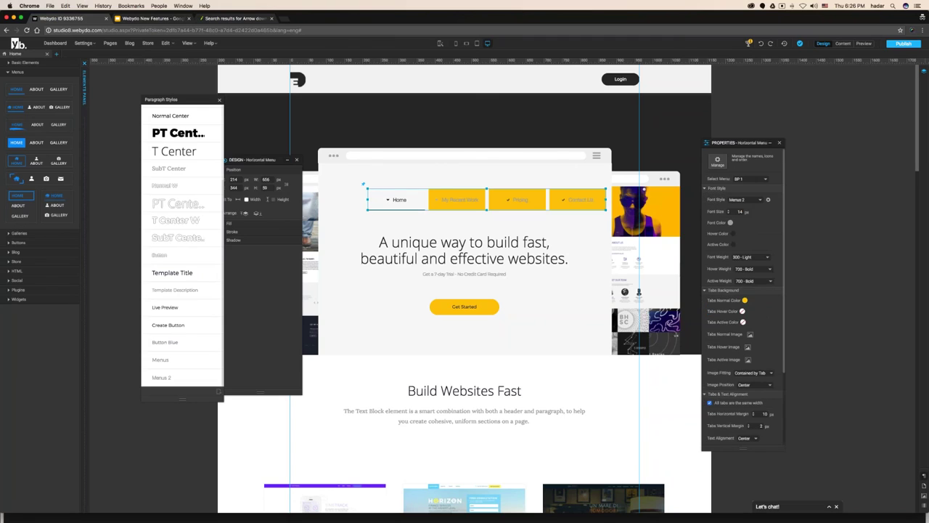
# - Change another menu colour to a slightly lighter grey shade
pyautogui.click(730, 223)
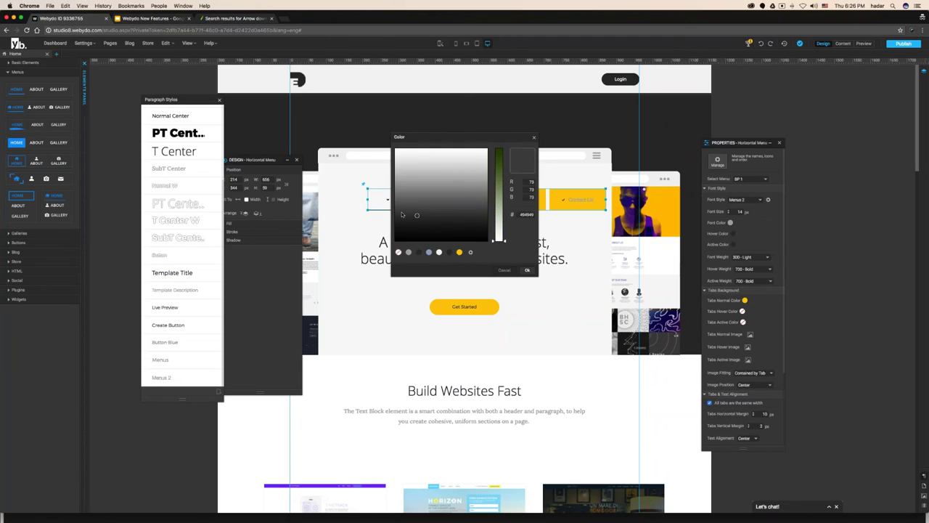
pyautogui.click(398, 213)
pyautogui.click(527, 270)
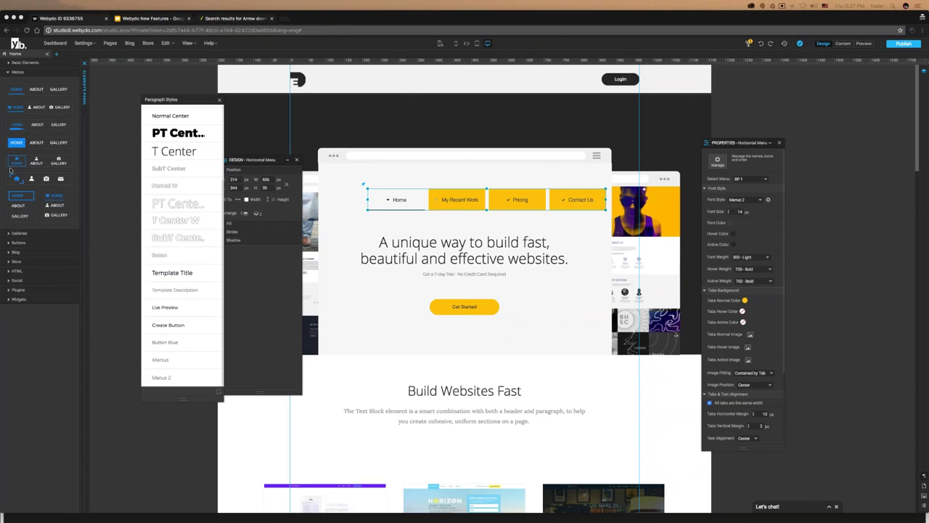
# - Drag a menu element below the Get Started button and browse its style sections
pyautogui.moveTo(35, 179); pyautogui.dragTo(423, 335)
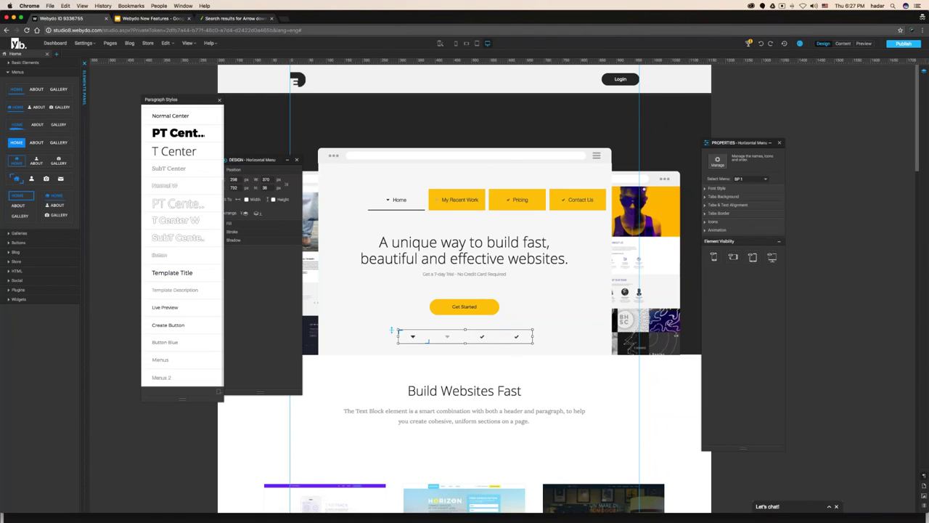
pyautogui.click(723, 205)
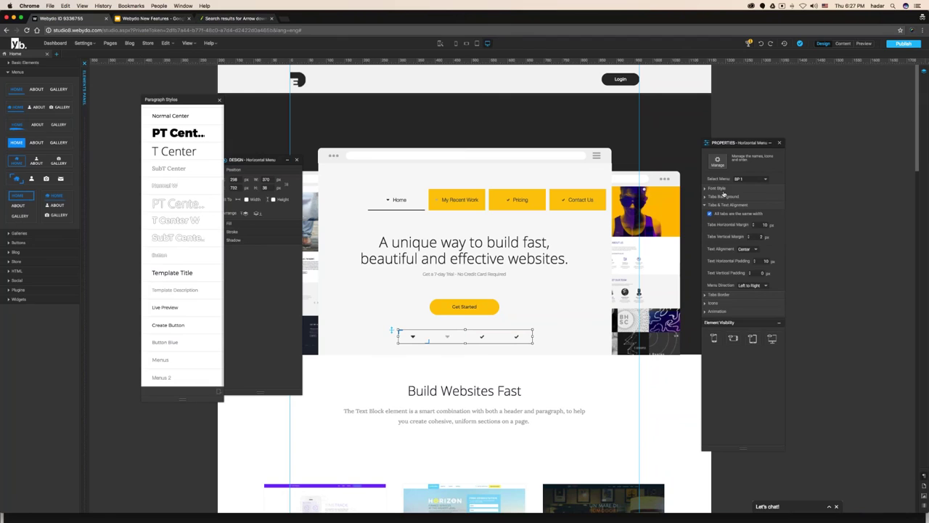
pyautogui.click(720, 188)
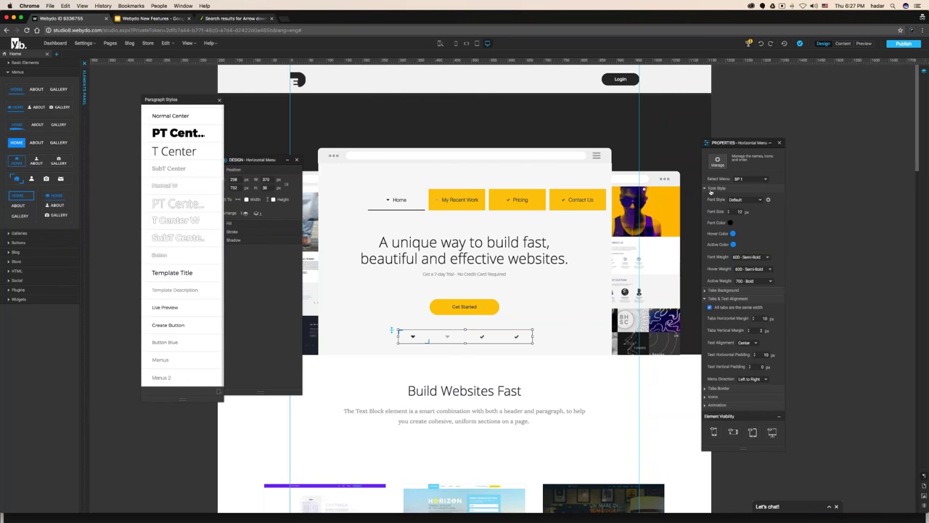
pyautogui.click(711, 188)
pyautogui.click(712, 197)
pyautogui.click(721, 198)
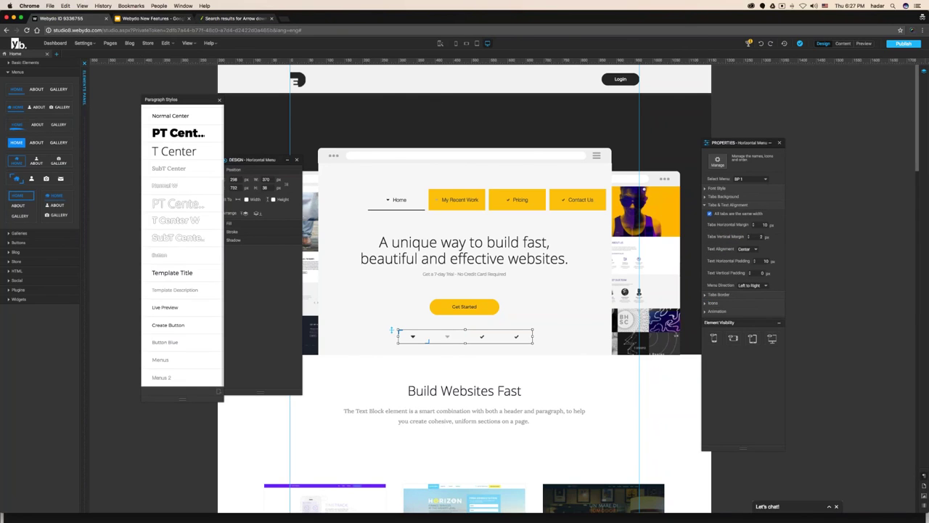
pyautogui.click(735, 206)
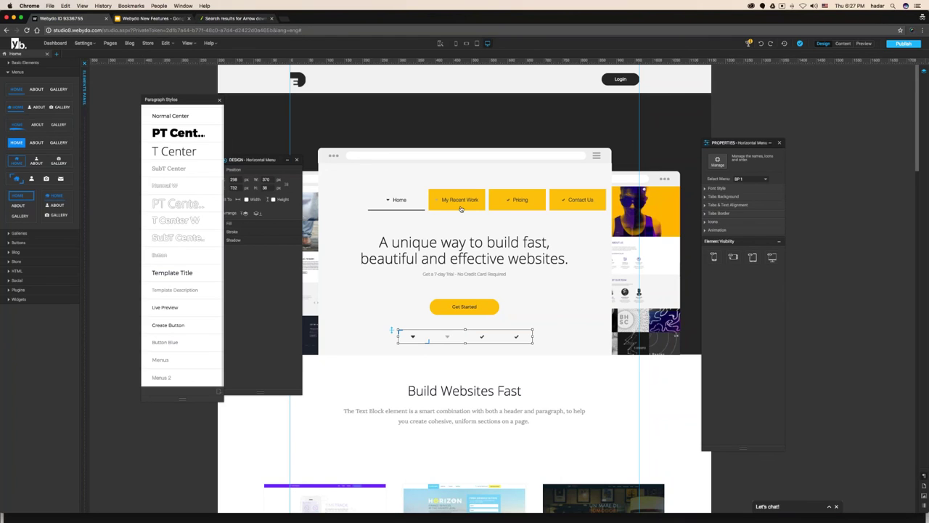
# - Set the top navigation menu's font style to Menus 2
pyautogui.click(460, 207)
pyautogui.click(718, 188)
pyautogui.click(740, 199)
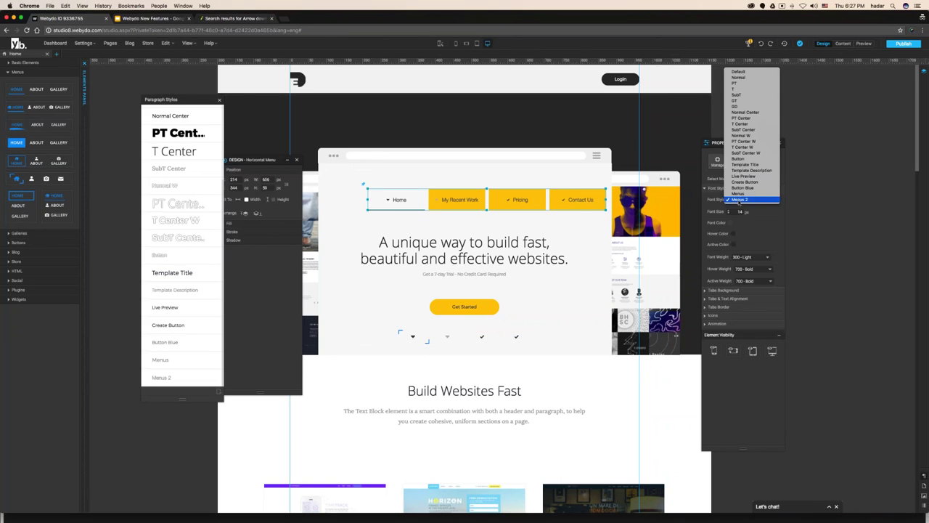
pyautogui.click(751, 71)
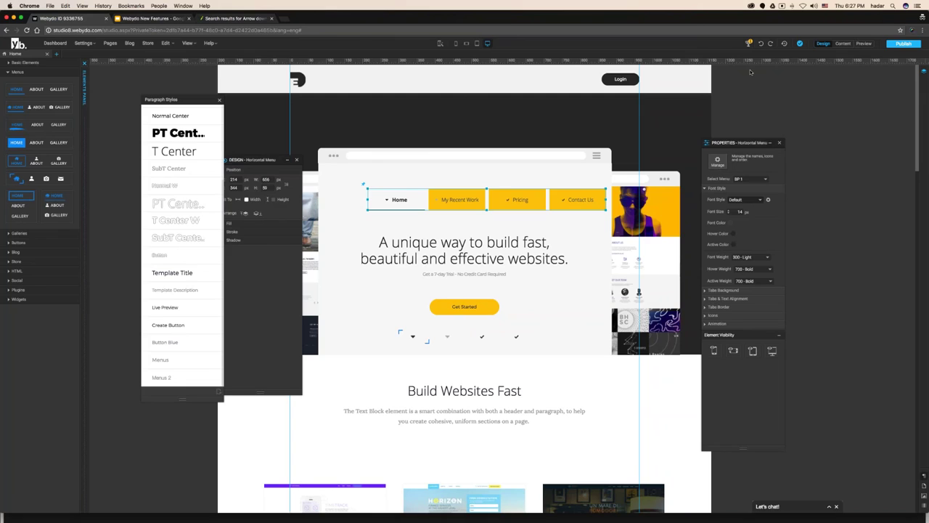
pyautogui.click(747, 199)
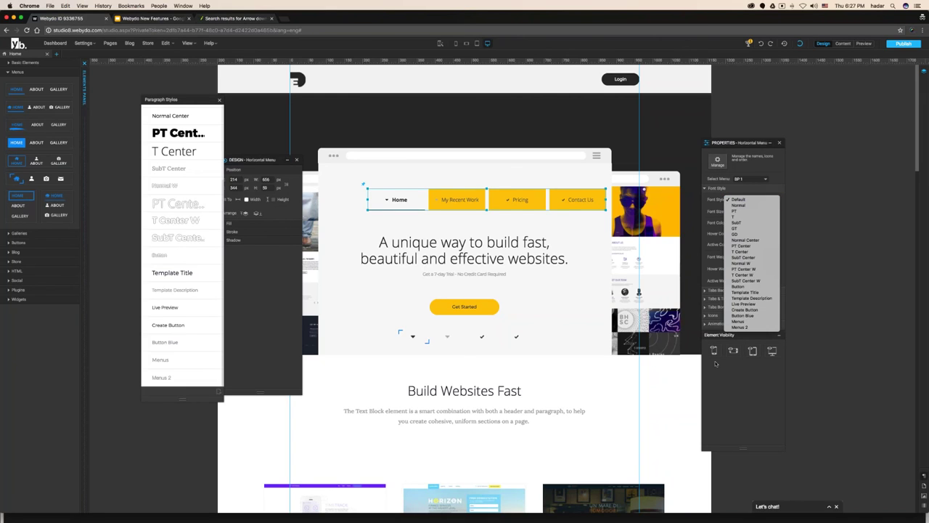
pyautogui.click(739, 327)
pyautogui.click(527, 337)
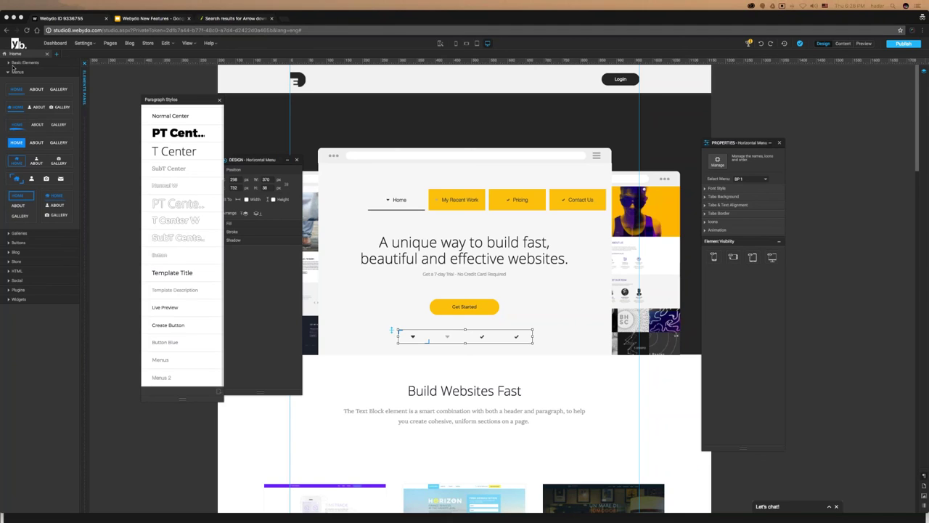
# - Collapse the Menus elements, close Paragraph Styles and switch to the Webydo New Features tab
pyautogui.click(29, 72)
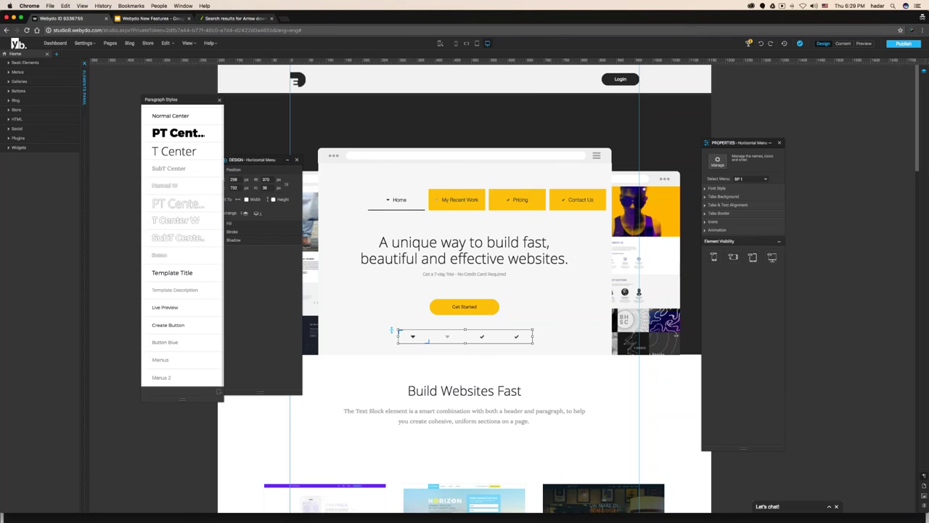
pyautogui.click(220, 101)
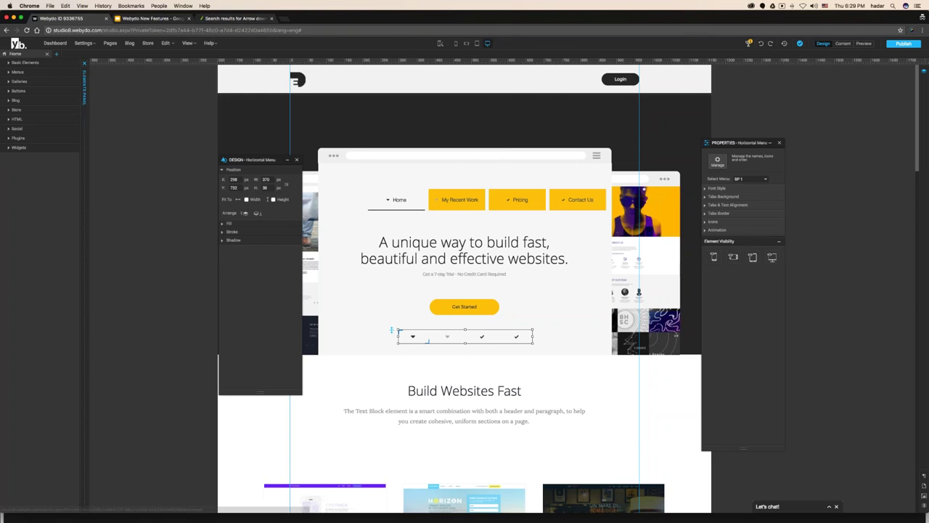
pyautogui.click(165, 19)
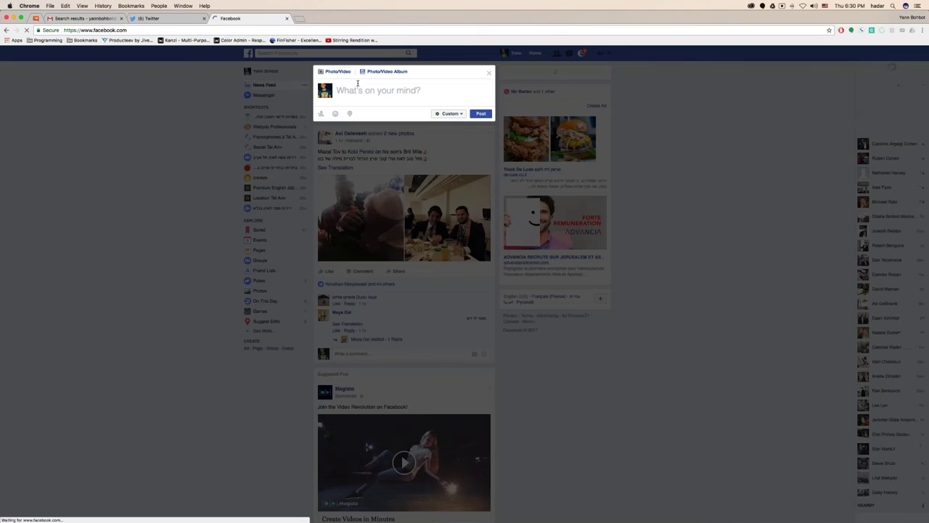
# - Load the webydo.com homepage in a new browser tab
pyautogui.write('Webydo')
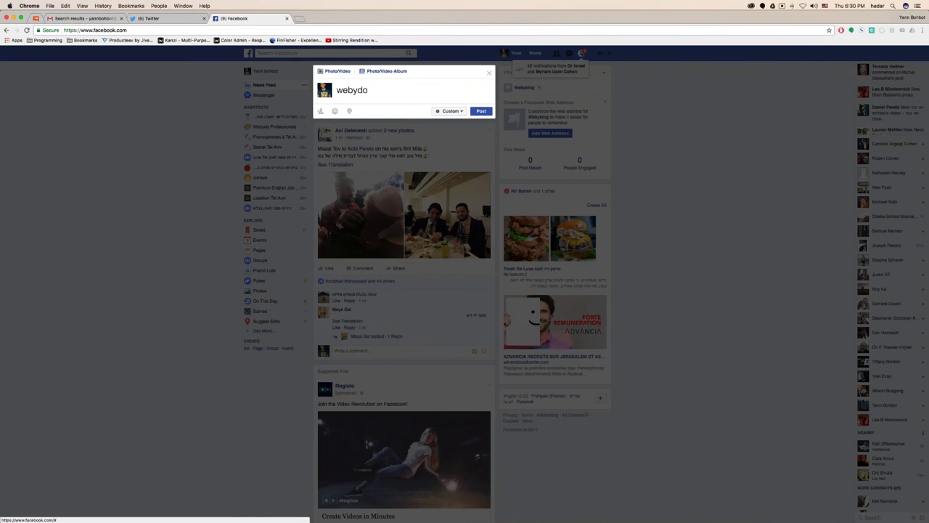
pyautogui.click(299, 19)
pyautogui.write('webydo')
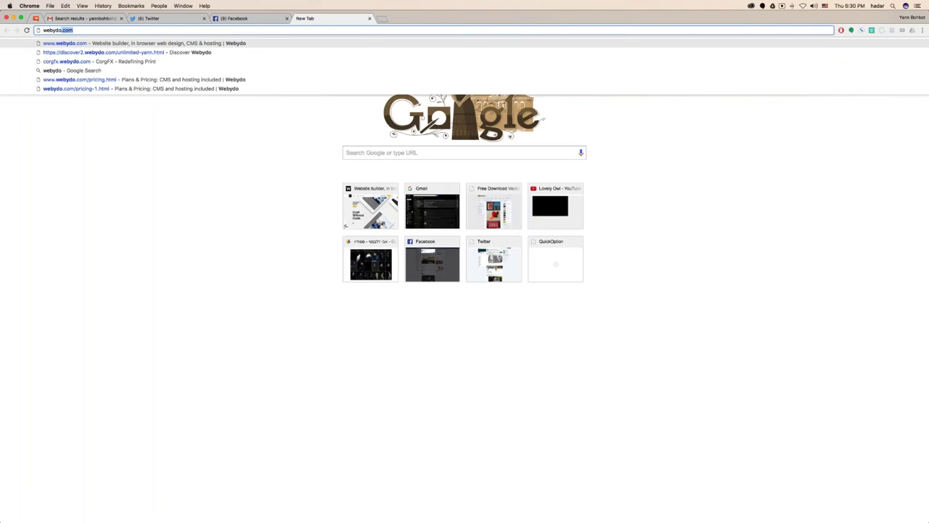
pyautogui.write('.com')
pyautogui.press('super+a')
pyautogui.press('super+c')
pyautogui.press('Return')
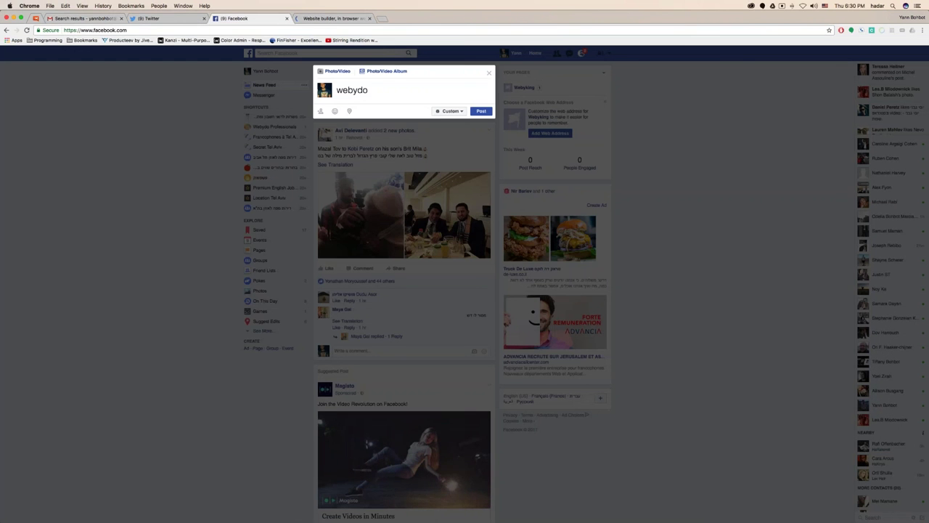
# - Reload Facebook, paste the Webydo link into a new post, then return to the slides
pyautogui.press('super+a')
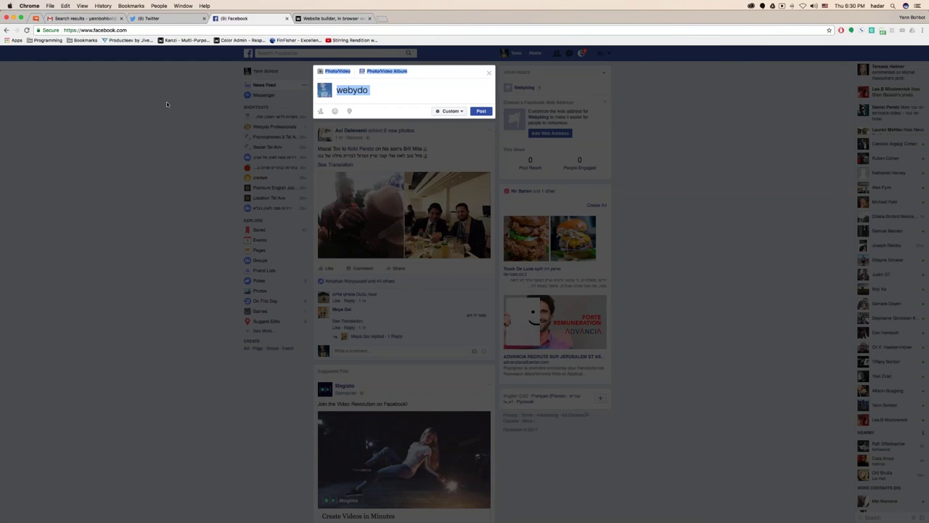
pyautogui.press('Escape')
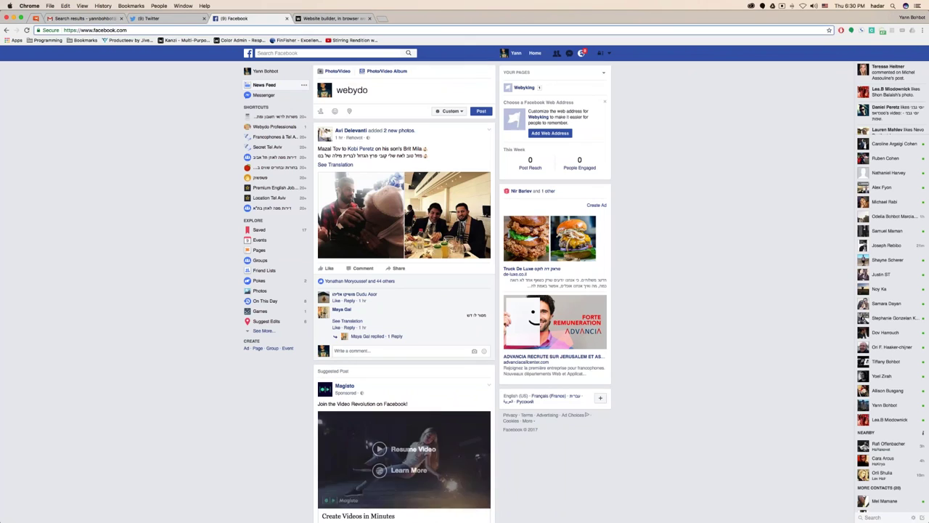
pyautogui.press('super+r')
pyautogui.press('Return')
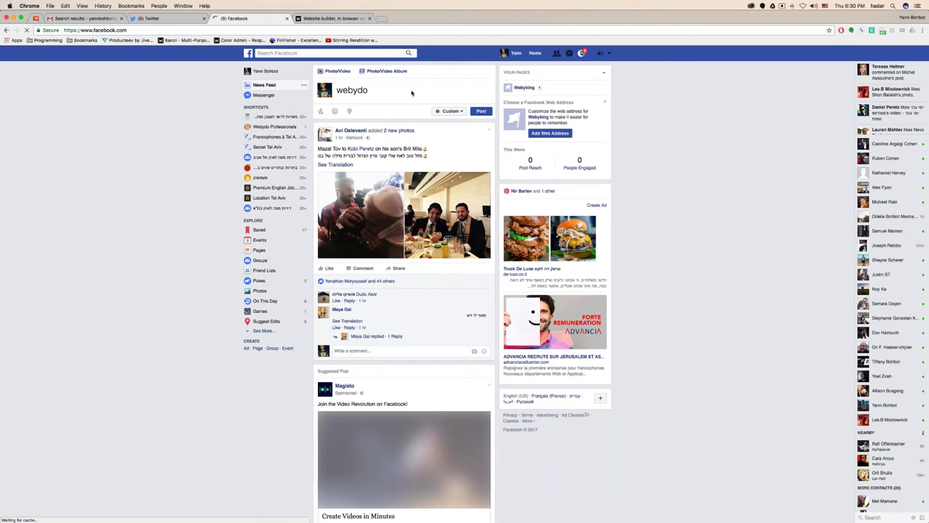
pyautogui.click(412, 93)
pyautogui.press('super+v')
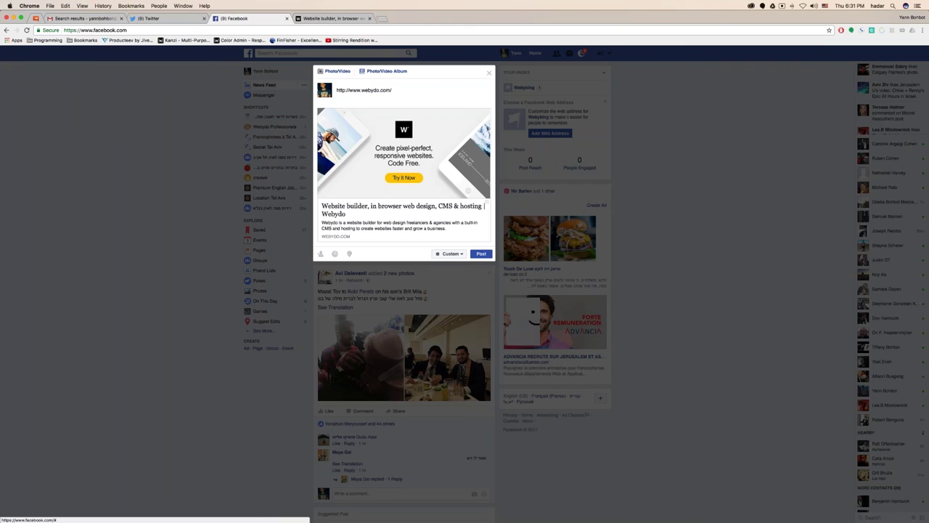
pyautogui.hotkey('ctrl', 'Left')
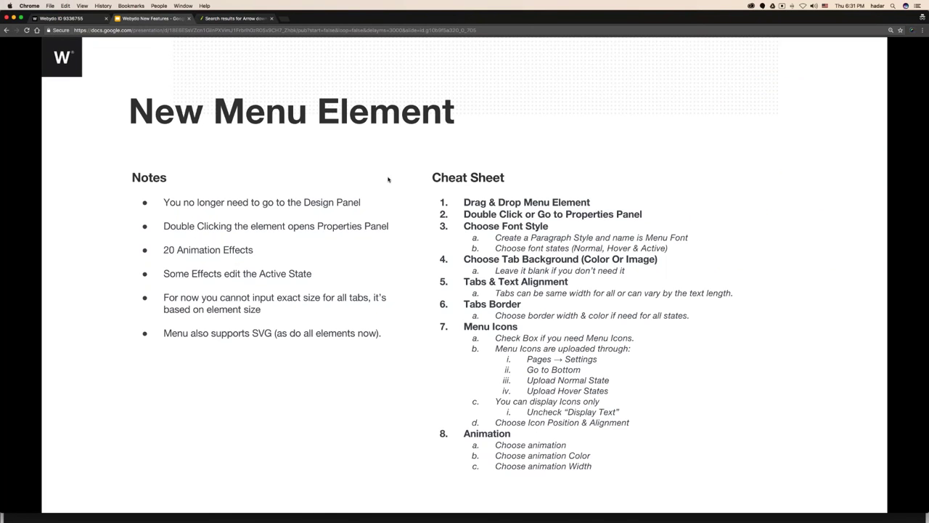
# - Advance the deck to the Opengraph notes slide and its terms, then switch to the Webydo editor
pyautogui.click(388, 180)
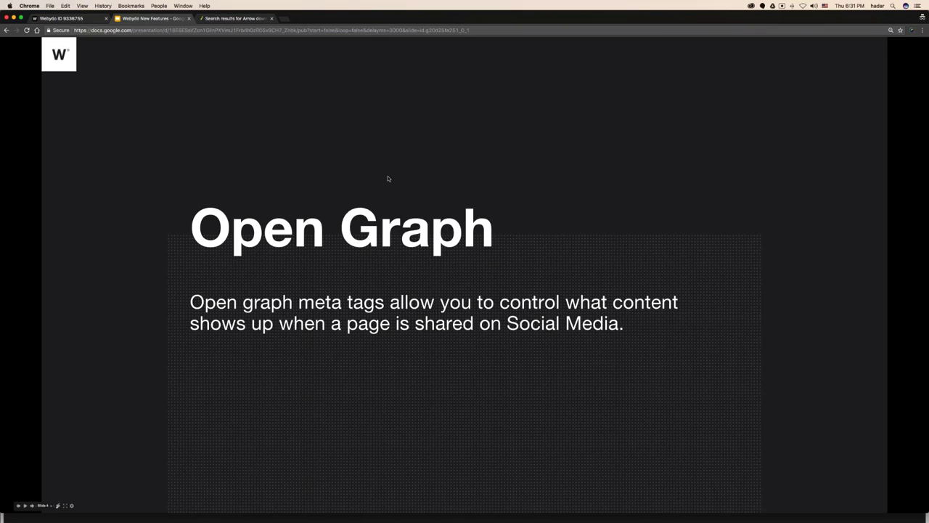
pyautogui.click(388, 179)
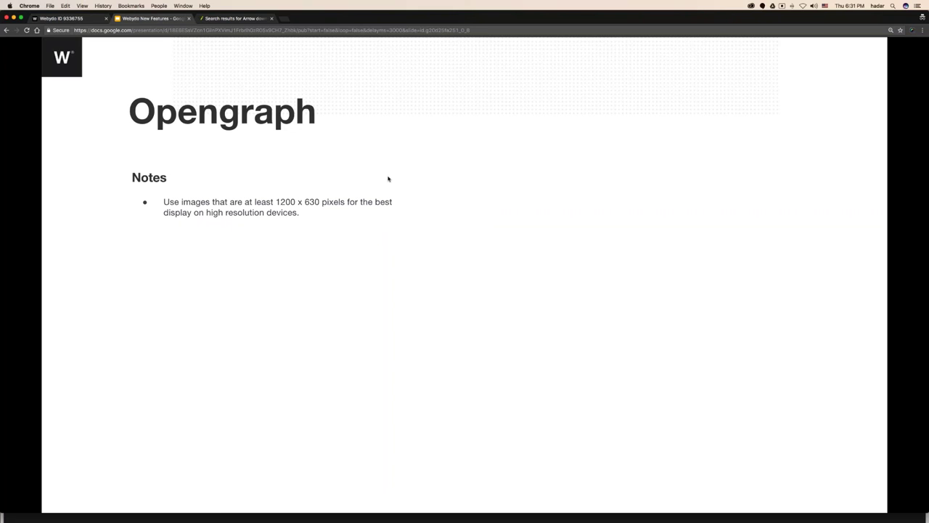
pyautogui.press('Right')
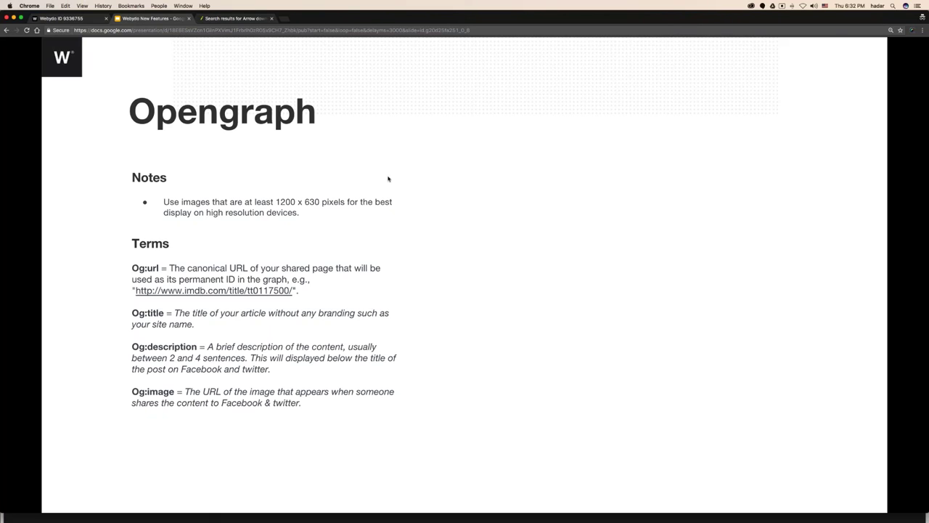
pyautogui.press('super+1')
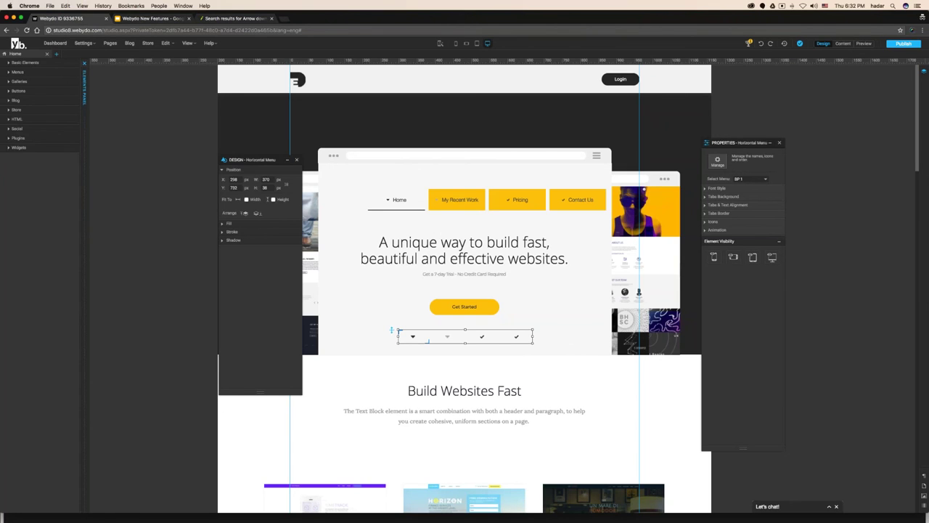
# - Change the Home page title to 'Custom Theme Generator' plus the author's name, then open its SEO panel
pyautogui.click(109, 43)
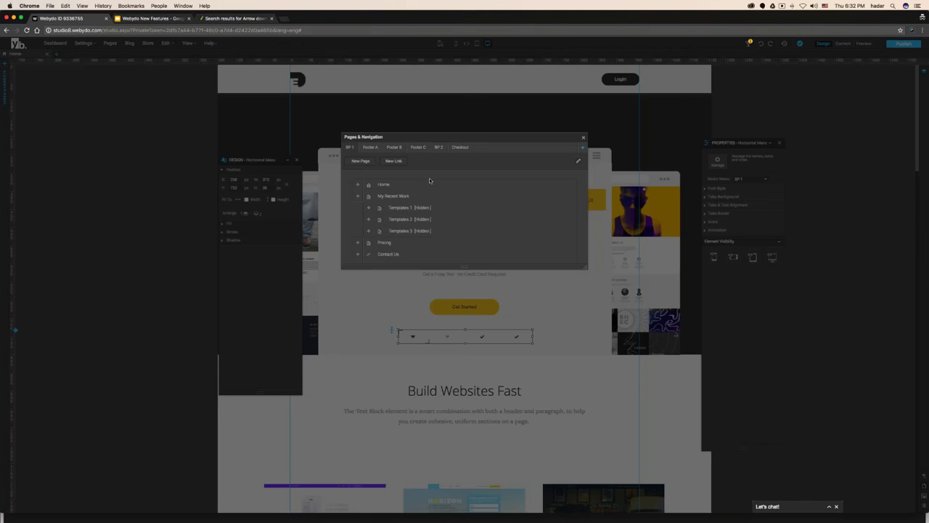
pyautogui.moveTo(422, 184)
pyautogui.click(521, 185)
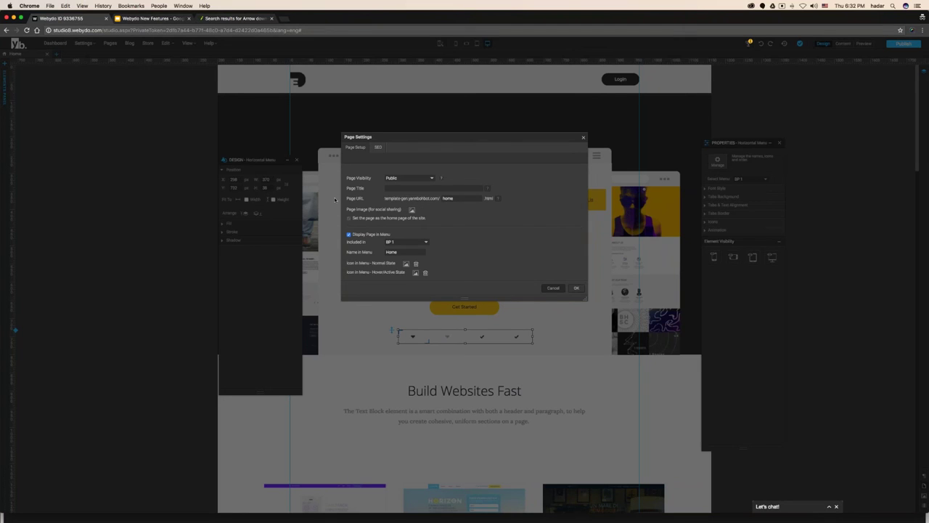
pyautogui.click(392, 188)
pyautogui.write('C')
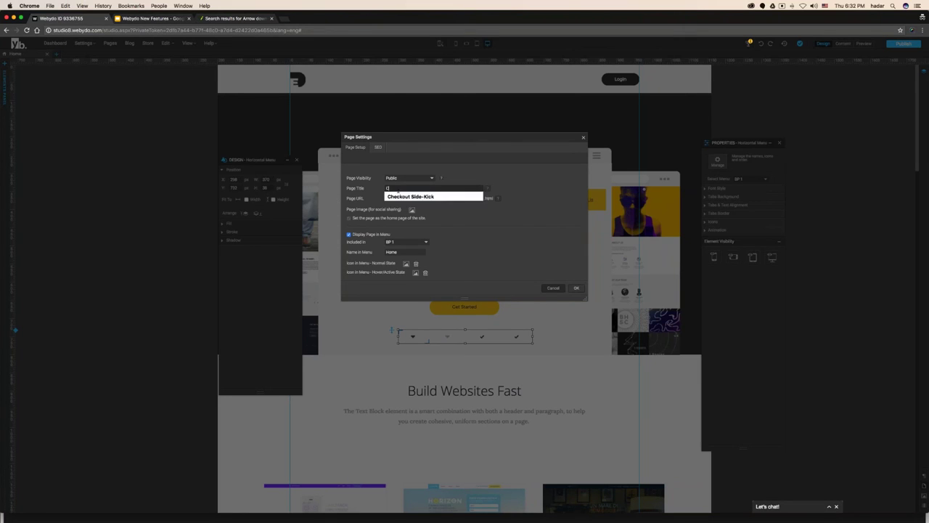
pyautogui.write('ustom Th')
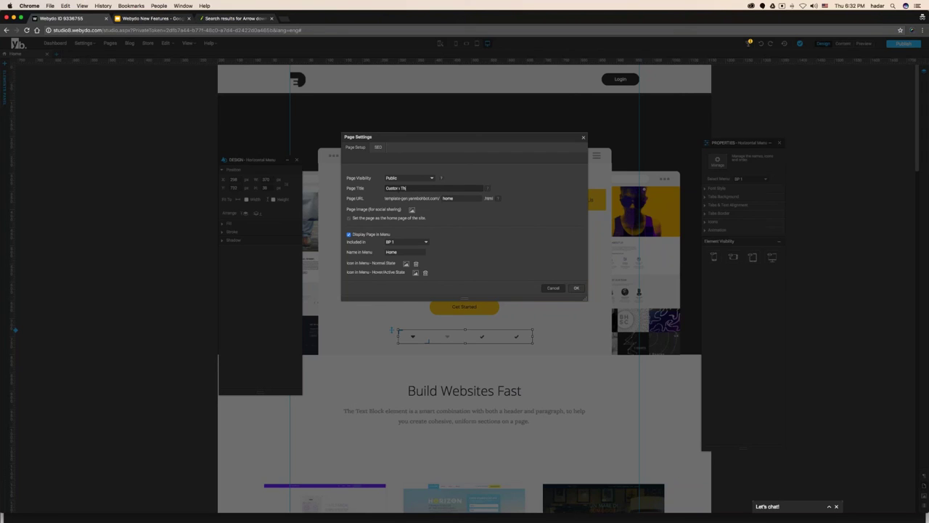
pyautogui.write('eme Generator - Webydo')
pyautogui.hotkey('shift', 'Left')
pyautogui.hotkey('shift', 'Left')
pyautogui.hotkey('shift', 'Left')
pyautogui.hotkey('shift', 'Left')
pyautogui.hotkey('shift', 'Left')
pyautogui.hotkey('shift', 'Left')
pyautogui.write('WYS')
pyautogui.press('BackSpace')
pyautogui.press('BackSpace')
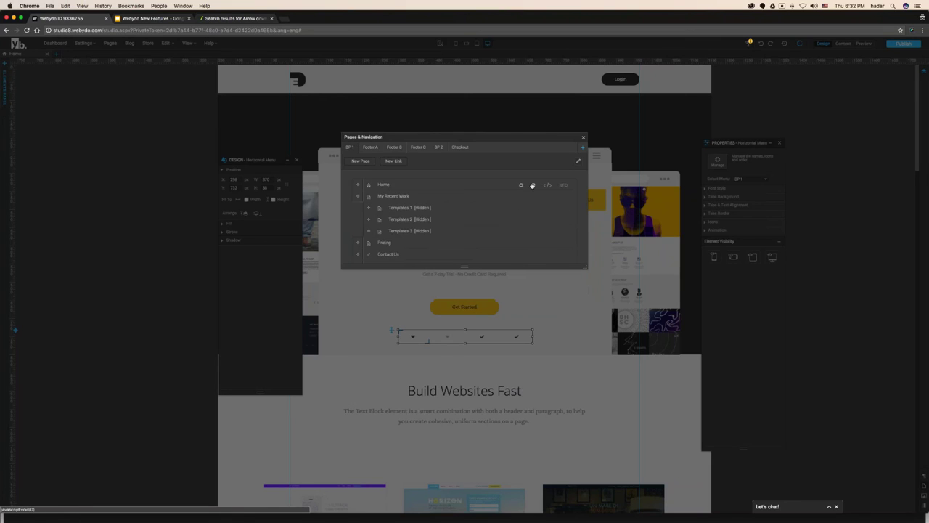
pyautogui.click(563, 185)
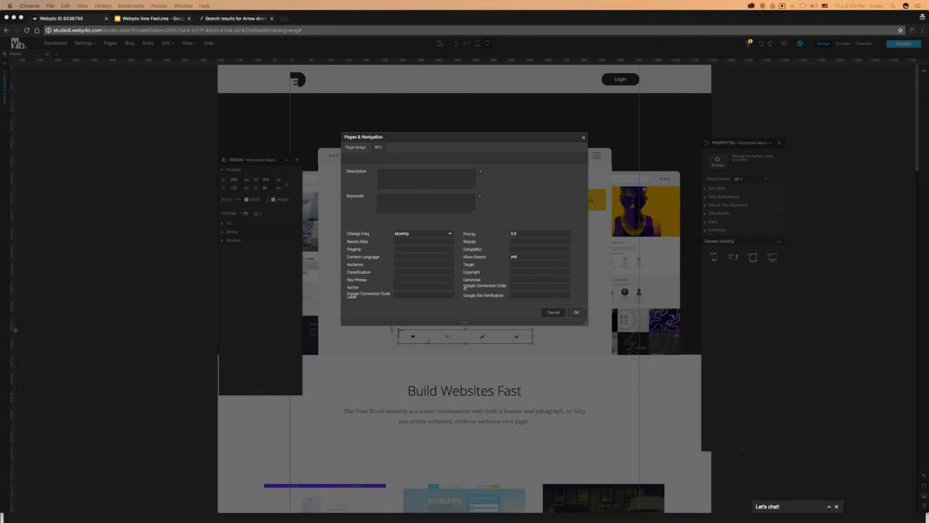
pyautogui.click(145, 19)
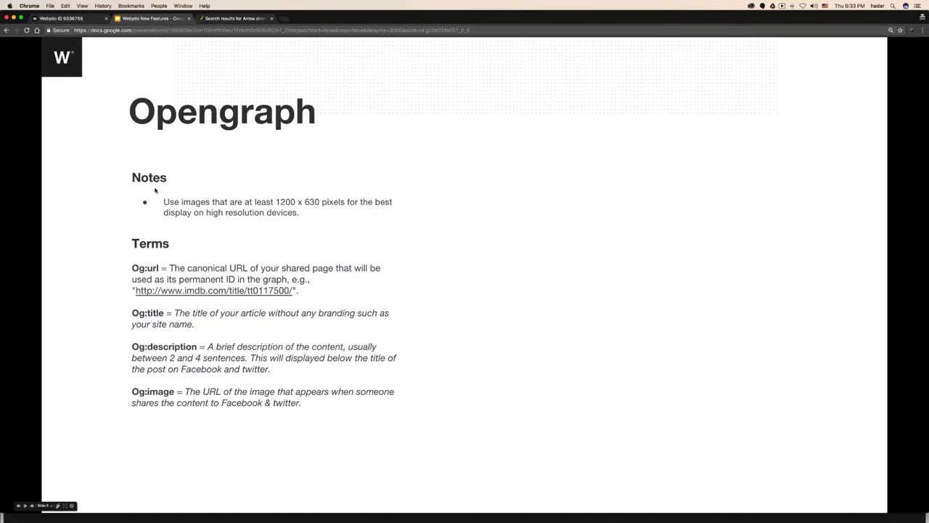
# - Copy the Open Graph slide's sentence into the Home page's SEO Description in Webydo
pyautogui.press('Left')
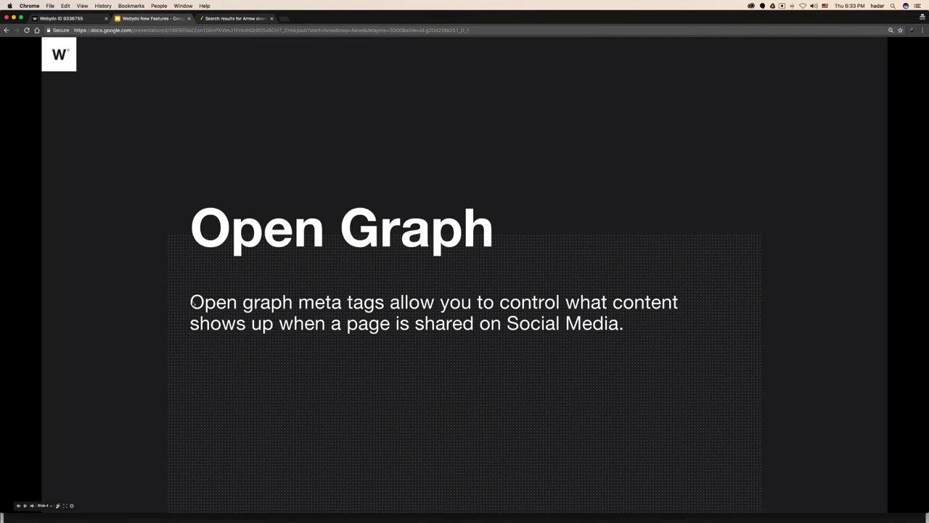
pyautogui.press('Right')
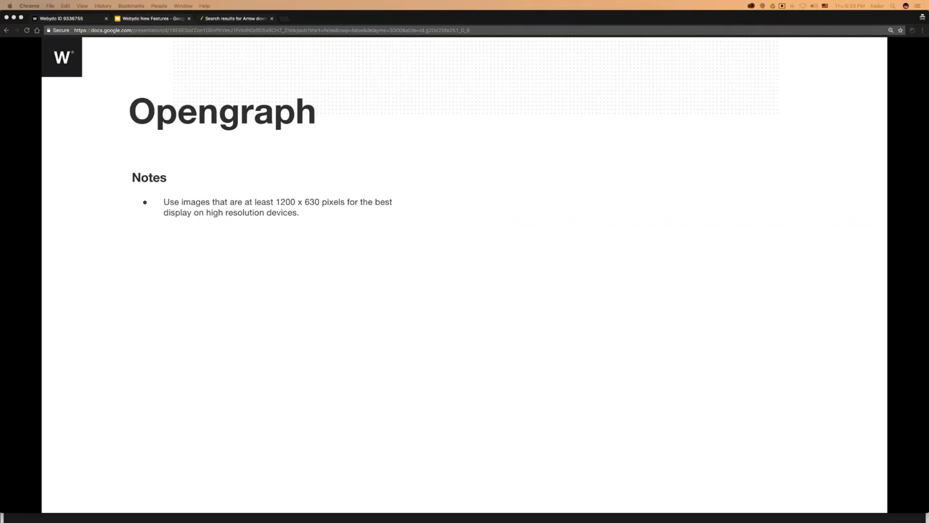
pyautogui.click(88, 20)
pyautogui.write('Open graph meta tags allow you to control what content shows up when a page is shared on Social Media.')
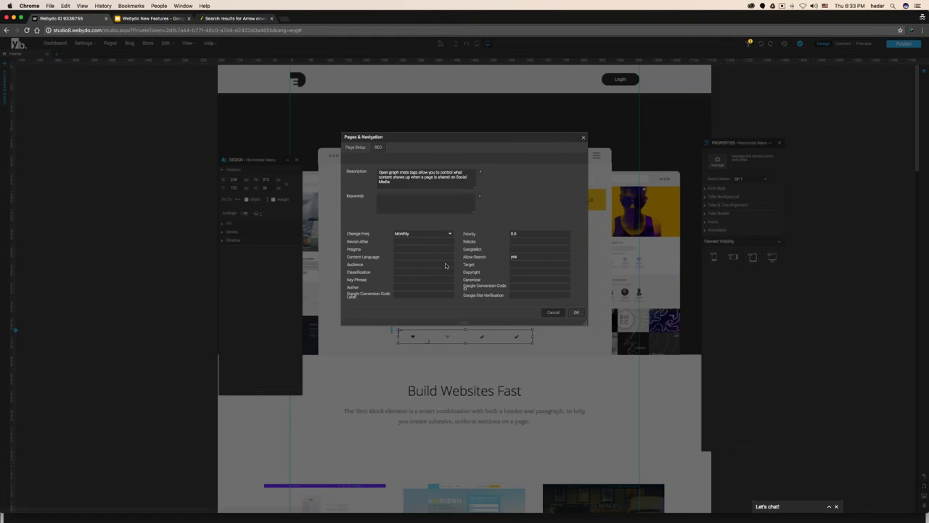
# - Save the SEO description, then set Downloads/facebook.jpg as the Home page image and save the settings
pyautogui.click(577, 312)
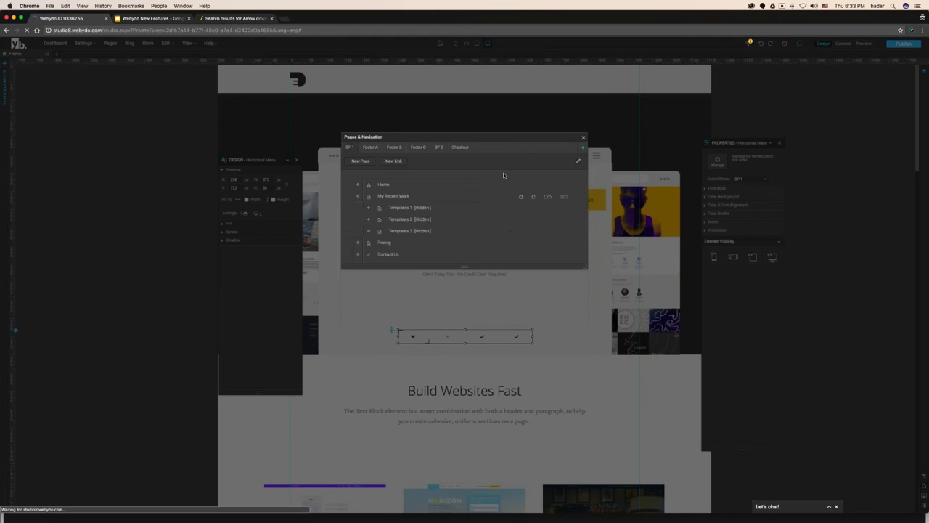
pyautogui.click(531, 185)
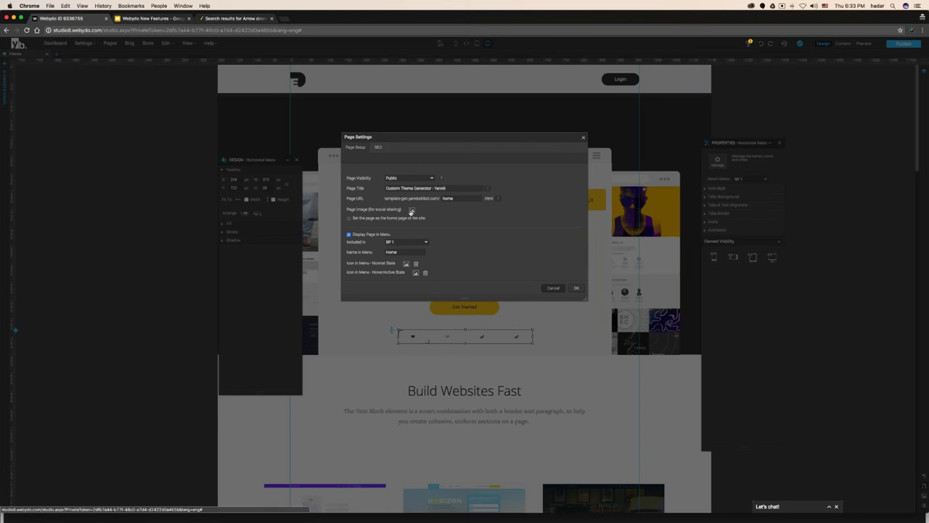
pyautogui.click(412, 211)
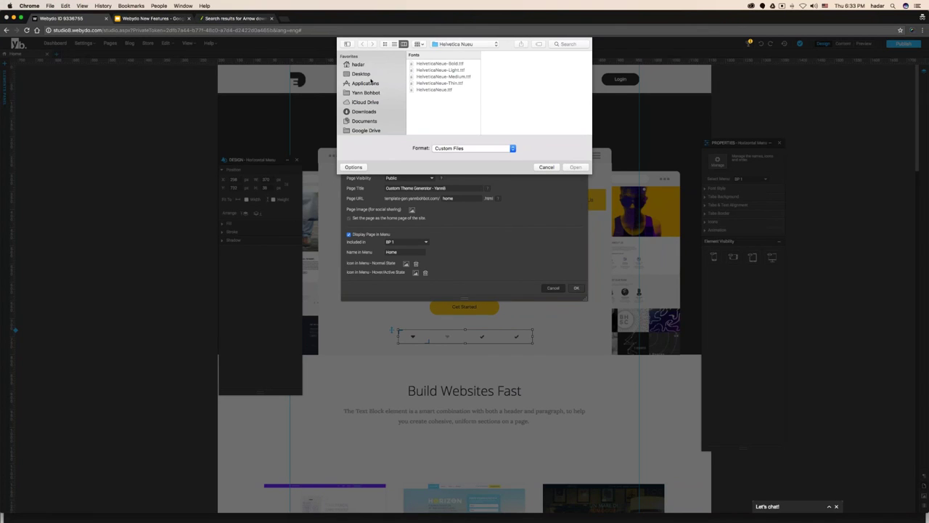
pyautogui.click(366, 75)
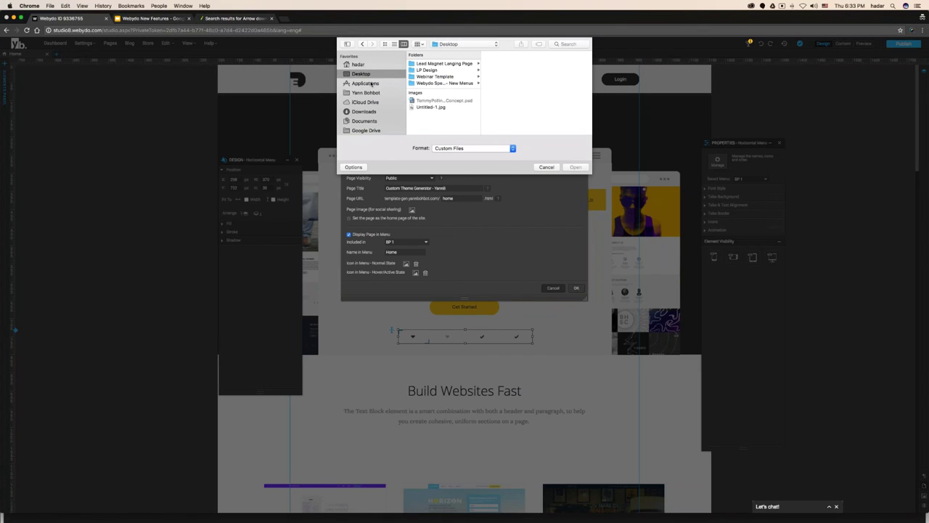
pyautogui.click(421, 107)
pyautogui.click(359, 111)
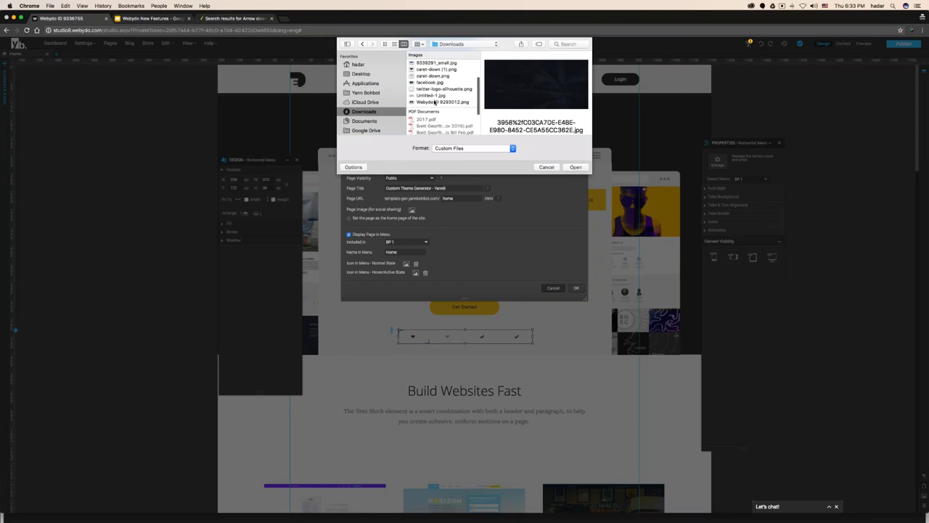
pyautogui.click(435, 101)
pyautogui.click(435, 83)
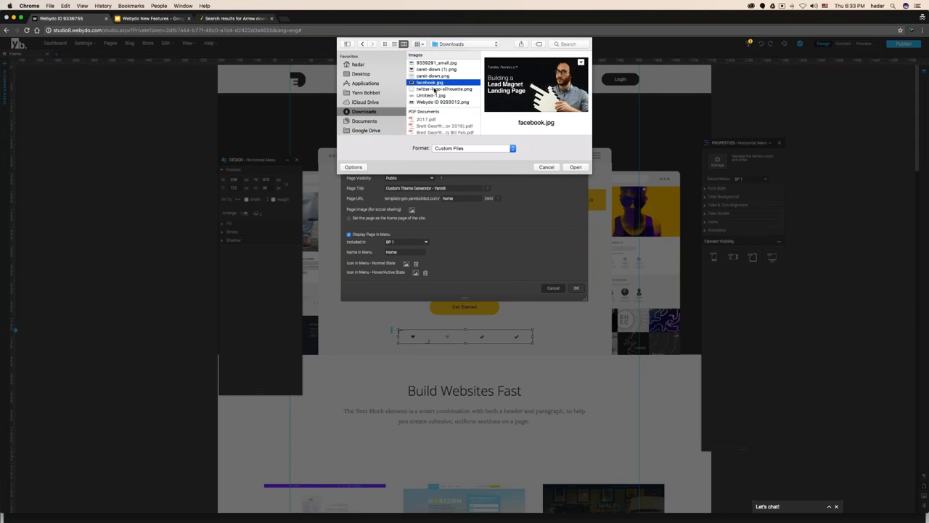
pyautogui.doubleClick(435, 87)
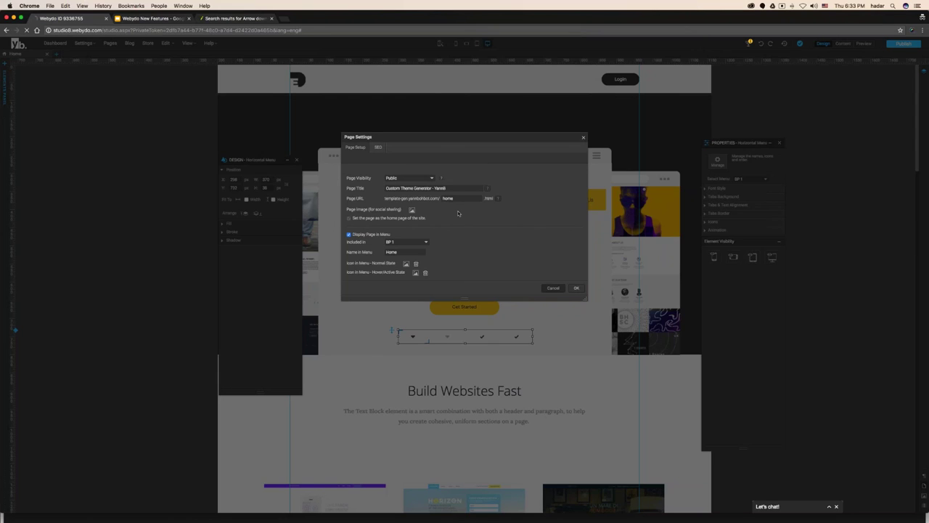
pyautogui.click(577, 287)
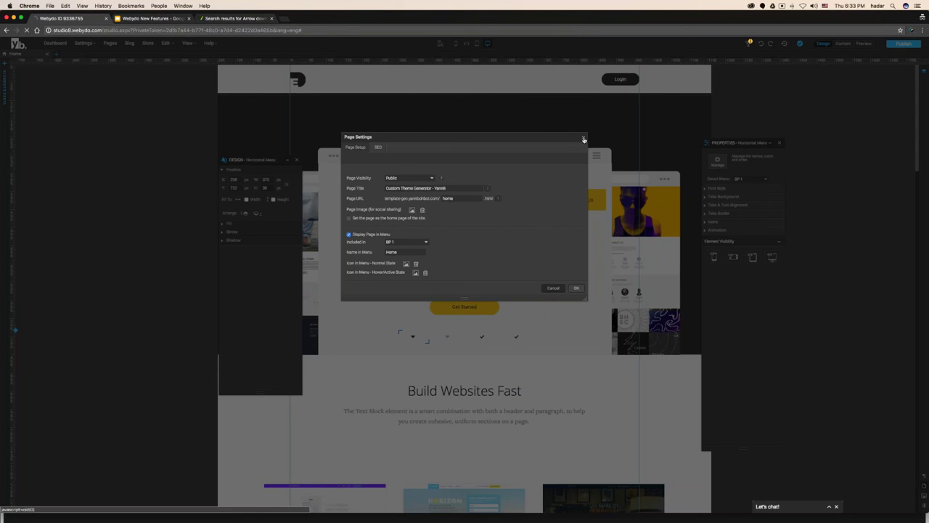
pyautogui.click(585, 139)
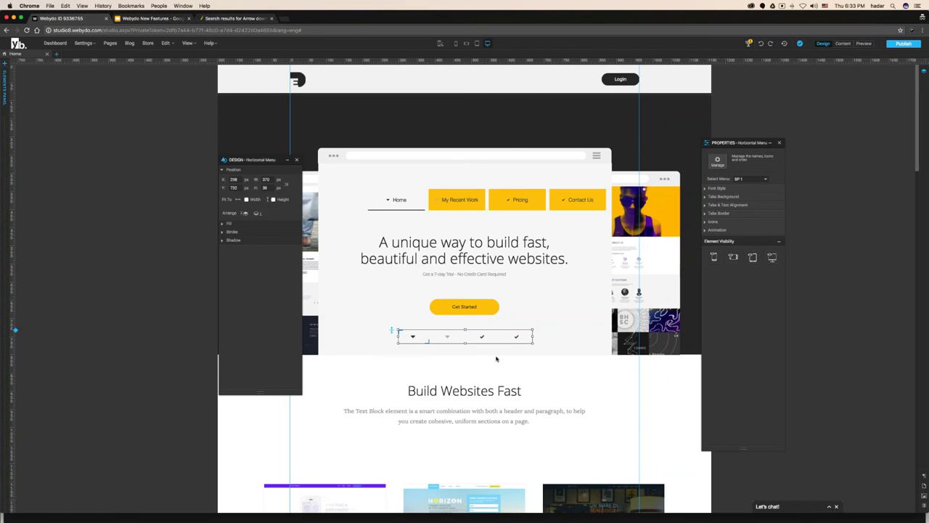
# - Publish the site and select the live site's address
pyautogui.click(903, 44)
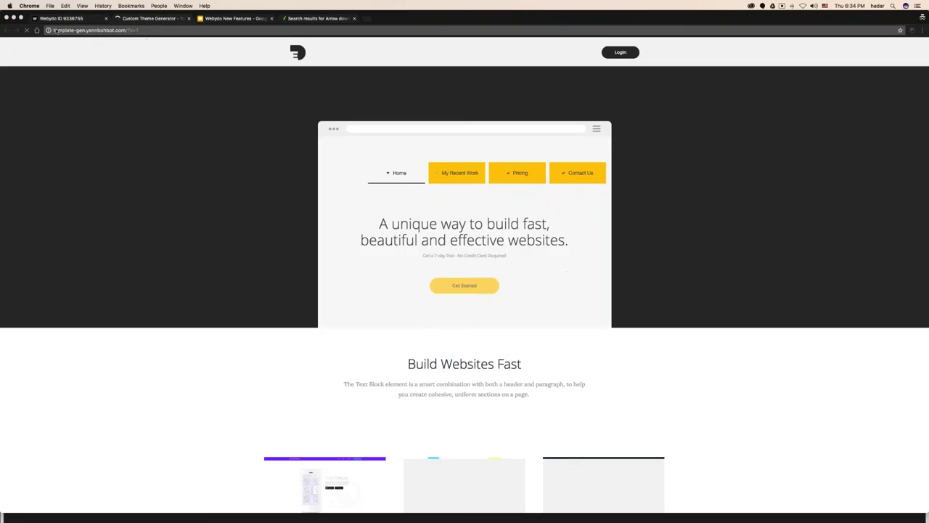
pyautogui.click(93, 30)
pyautogui.press('super+c')
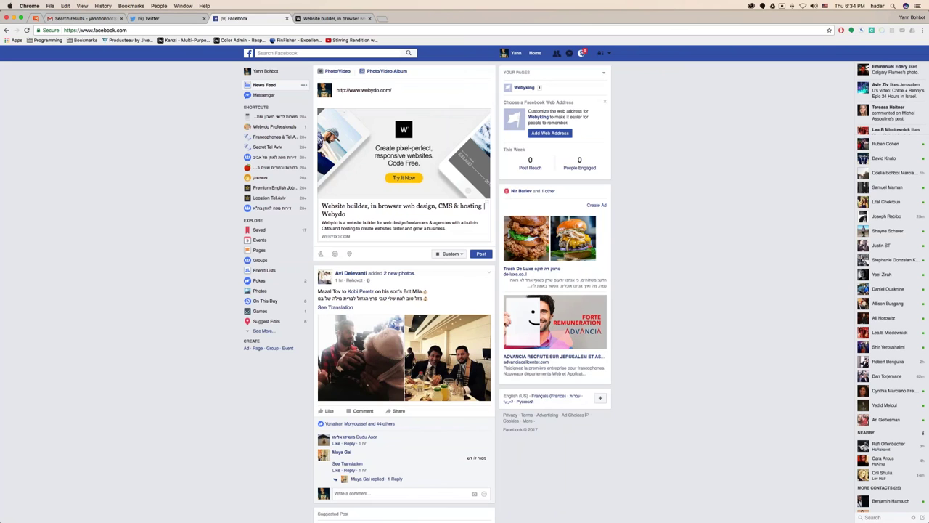
# - Reload Facebook and paste the live site's address into a new post to check its preview
pyautogui.press('super+r')
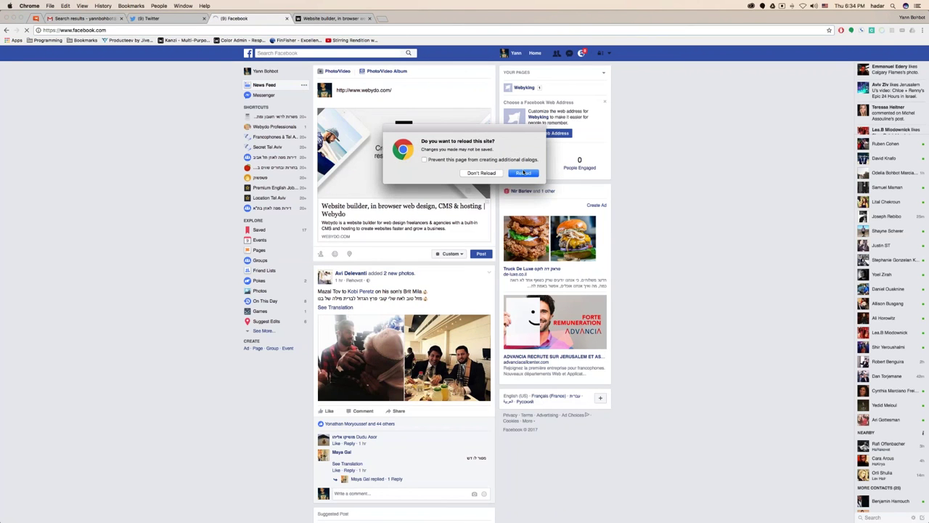
pyautogui.press('Return')
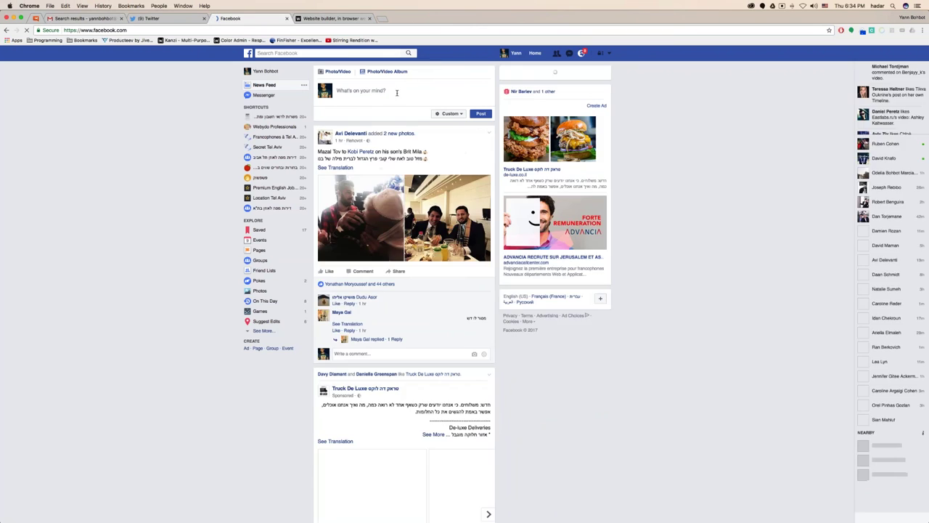
pyautogui.press('super+v')
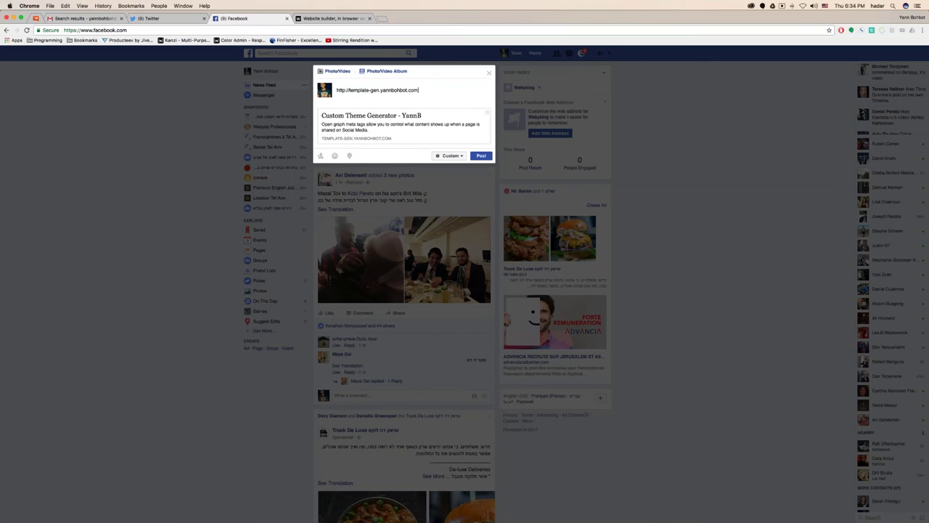
pyautogui.click(686, 133)
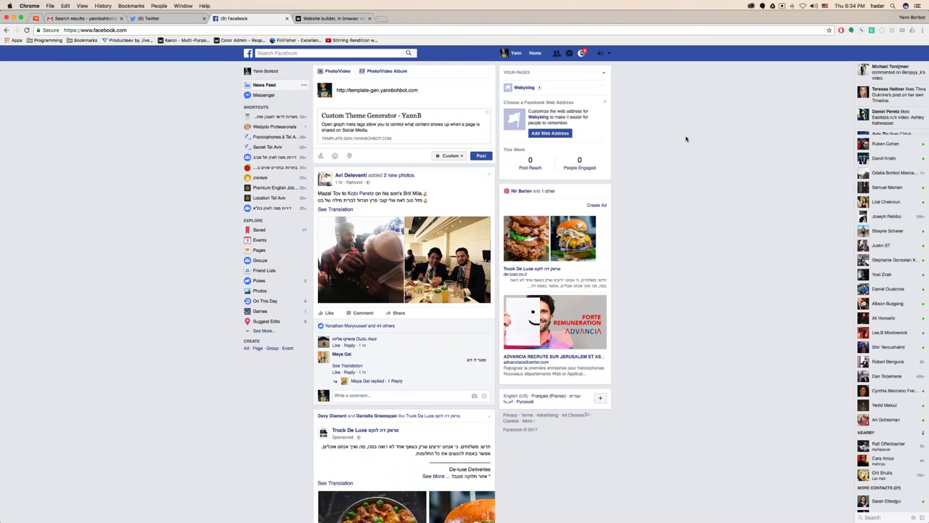
pyautogui.click(402, 89)
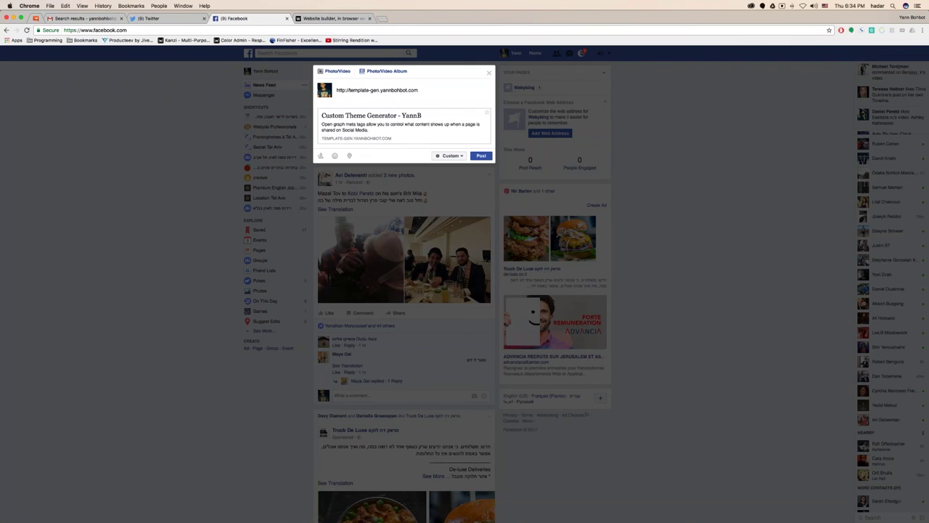
pyautogui.moveTo(322, 124); pyautogui.dragTo(367, 130)
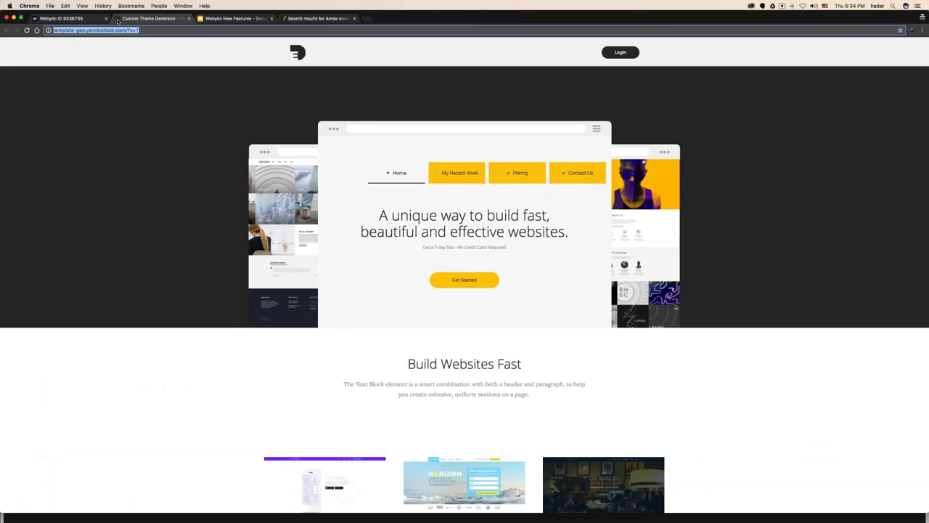
# - In Webydo, reopen the Home page's settings from the Pages list
pyautogui.click(64, 18)
pyautogui.click(189, 160)
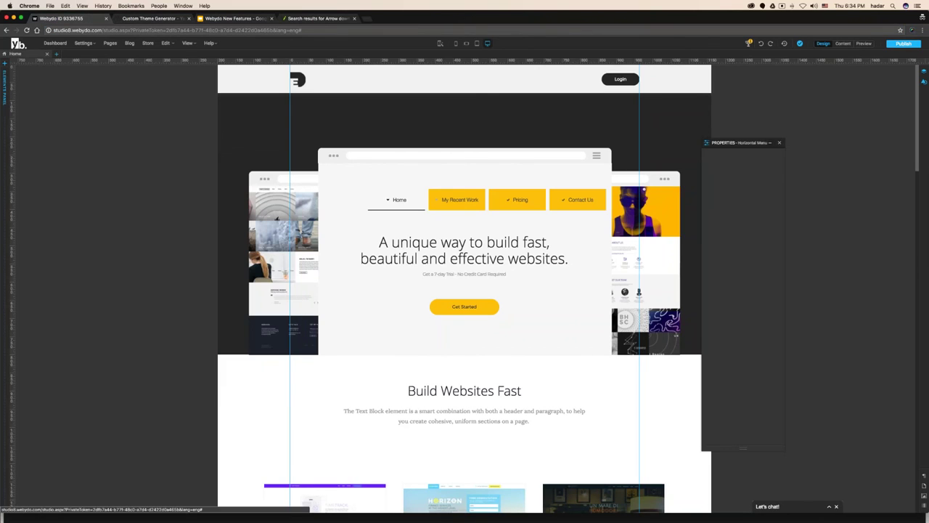
pyautogui.scroll(-1, 147, 157)
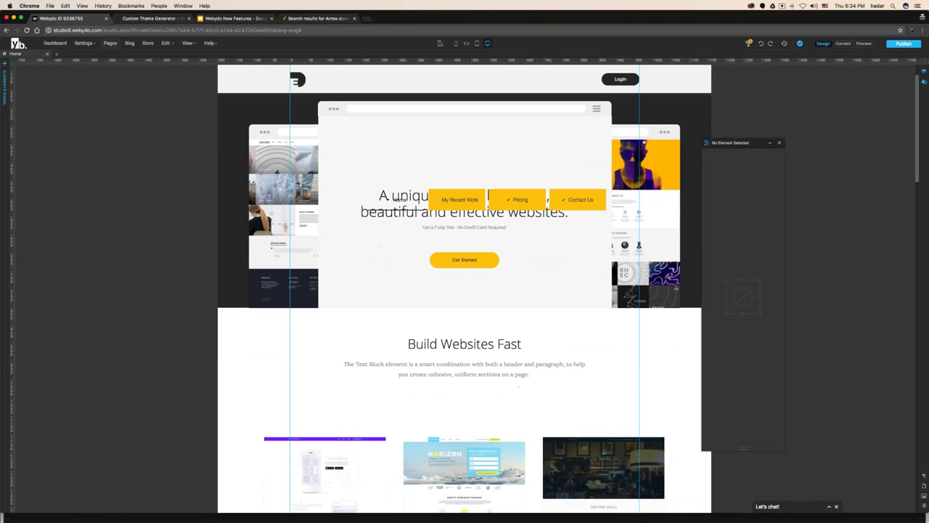
pyautogui.click(109, 42)
pyautogui.click(524, 186)
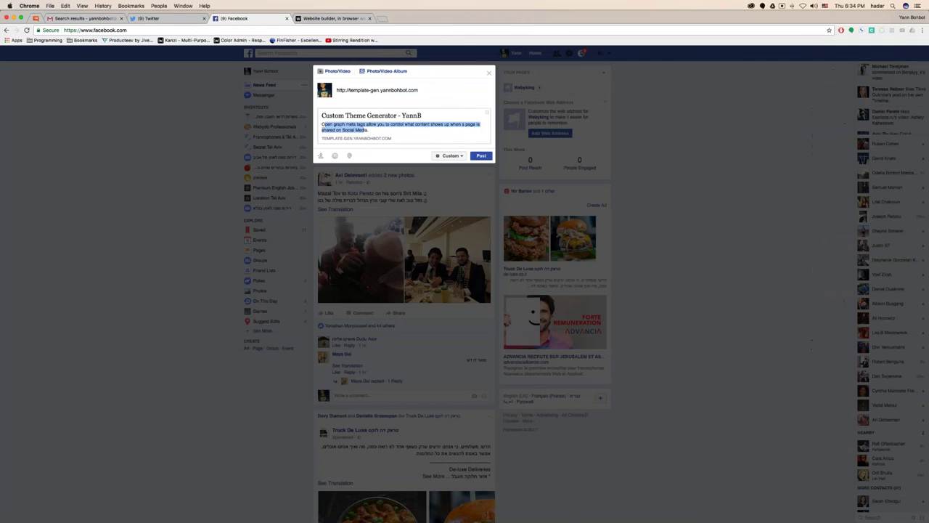
# - Discard the old post, reload Facebook and paste the site link with ?v=1 into a new post
pyautogui.click(489, 73)
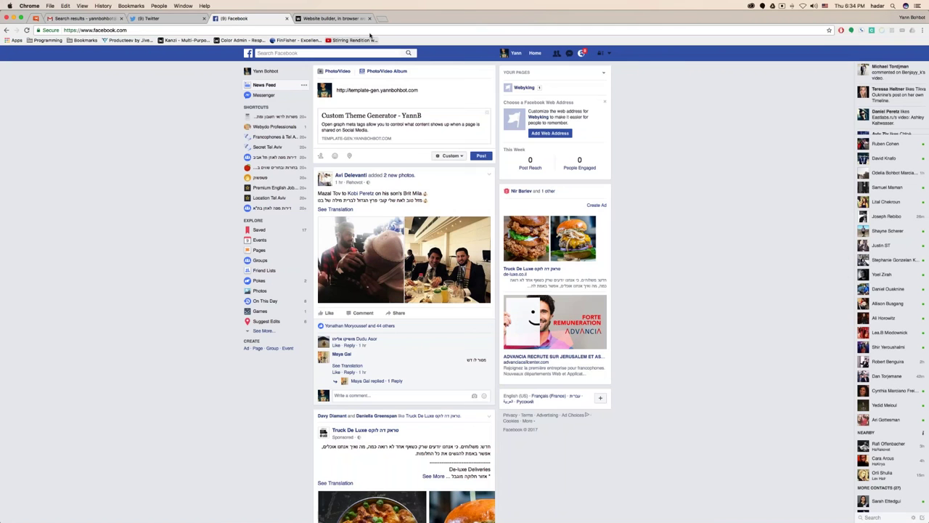
pyautogui.press('super+r')
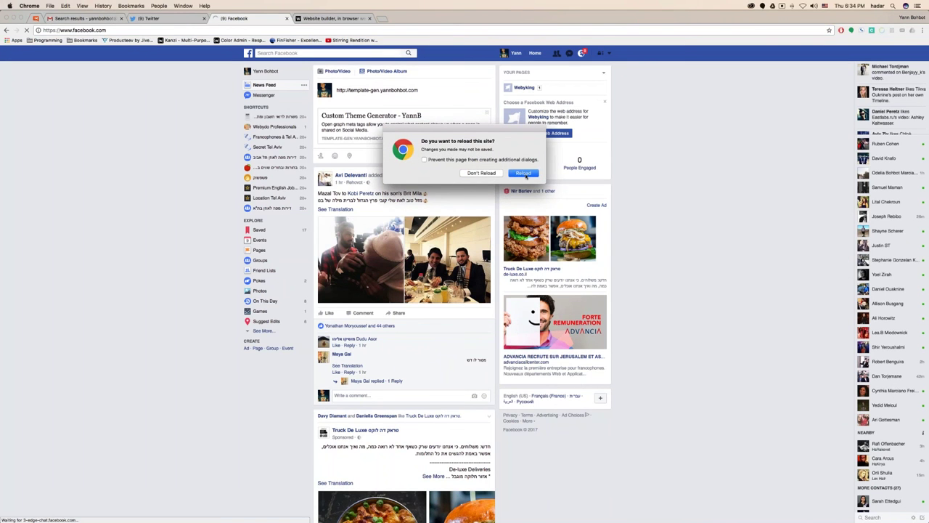
pyautogui.press('Return')
pyautogui.click(377, 91)
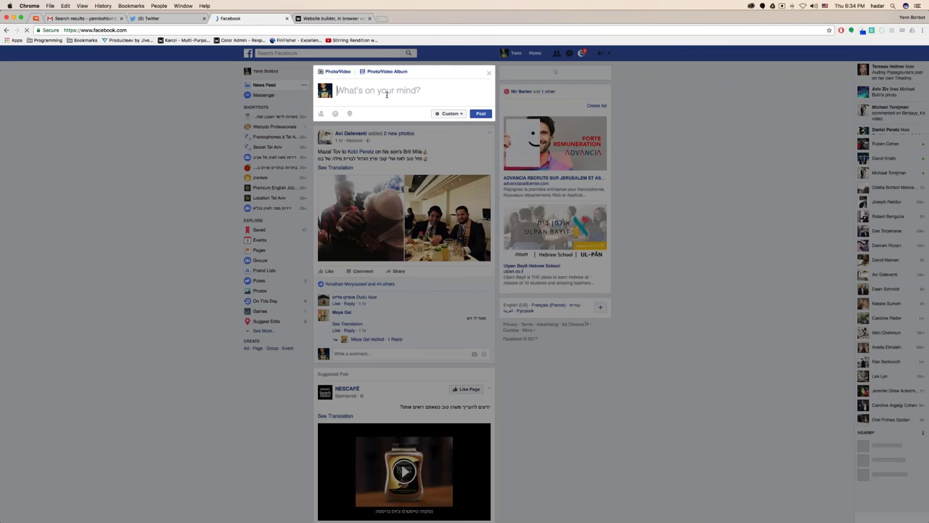
pyautogui.press('super+v')
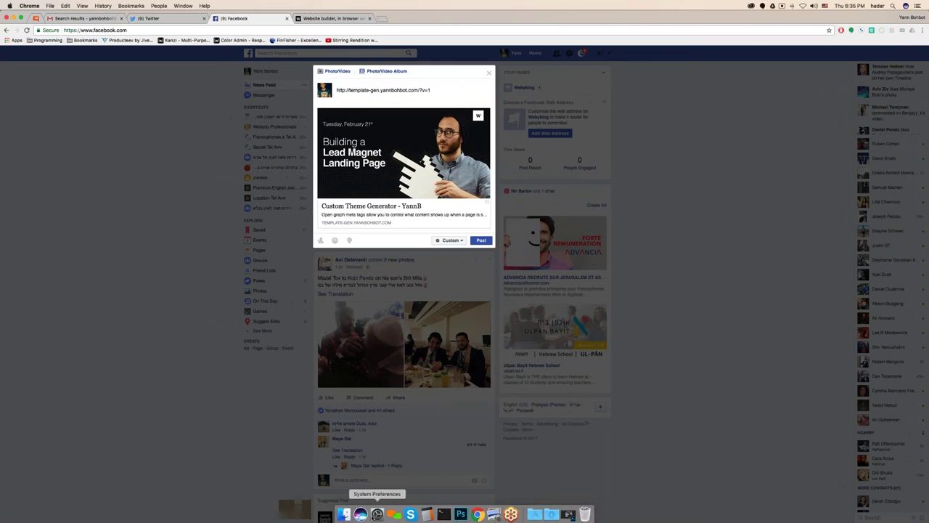
# - Open facebook.jpg from Downloads in Preview and centre its window
pyautogui.click(342, 512)
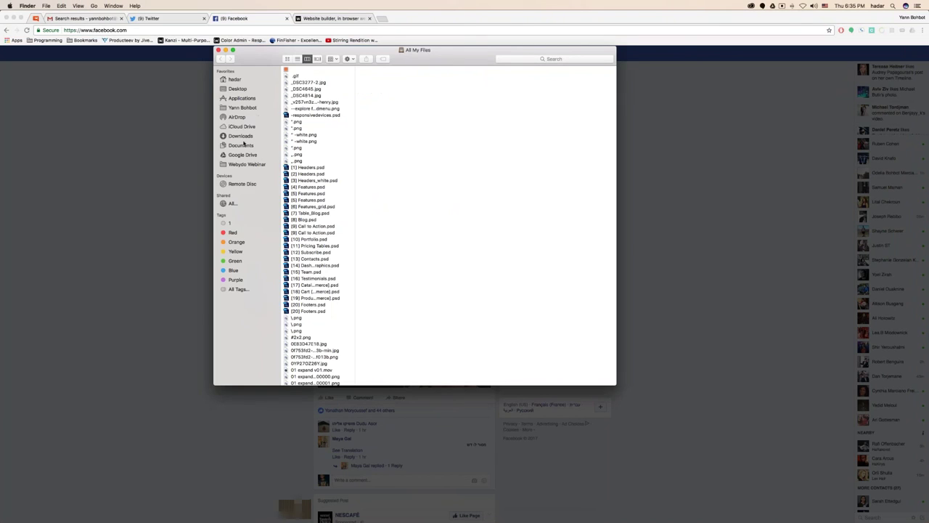
pyautogui.click(241, 137)
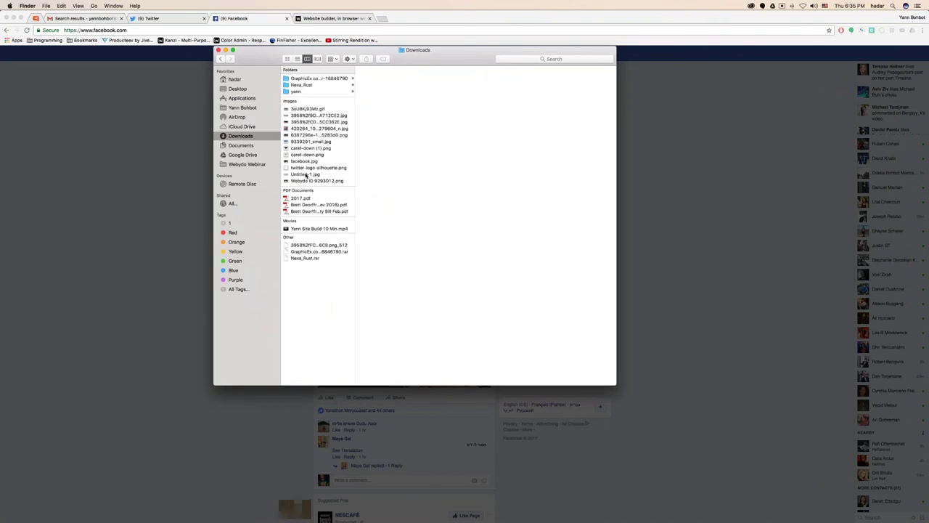
pyautogui.doubleClick(305, 161)
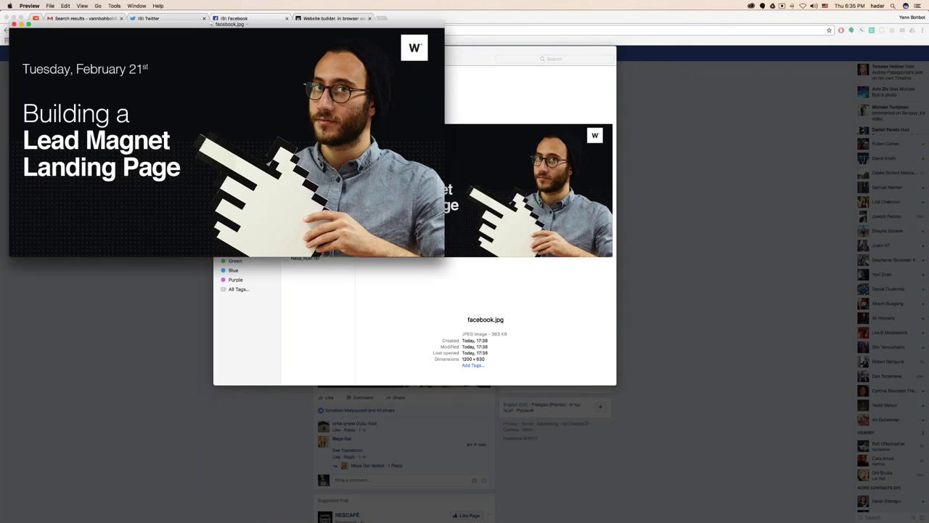
pyautogui.moveTo(292, 26); pyautogui.dragTo(572, 70)
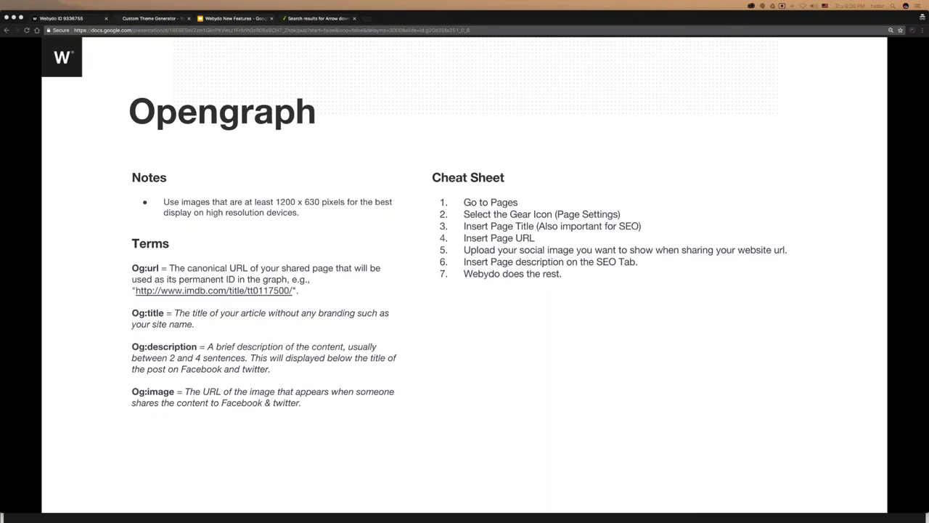
# - Open the My Recent Work page in Webydo, select its menu, and publish the site
pyautogui.click(65, 18)
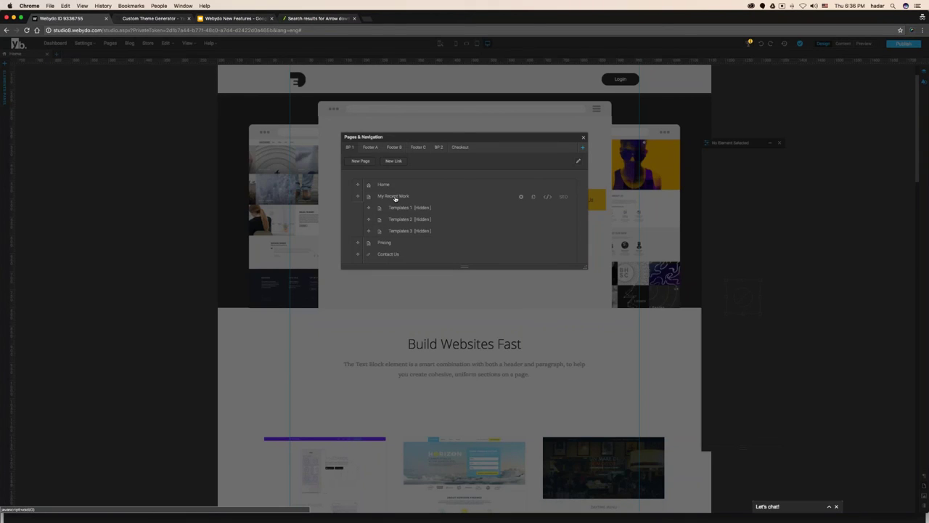
pyautogui.click(395, 197)
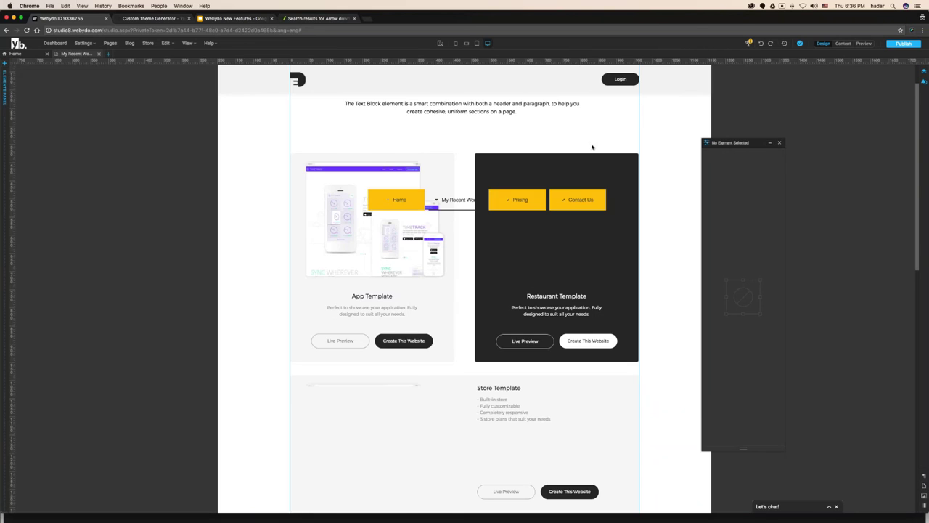
pyautogui.click(396, 199)
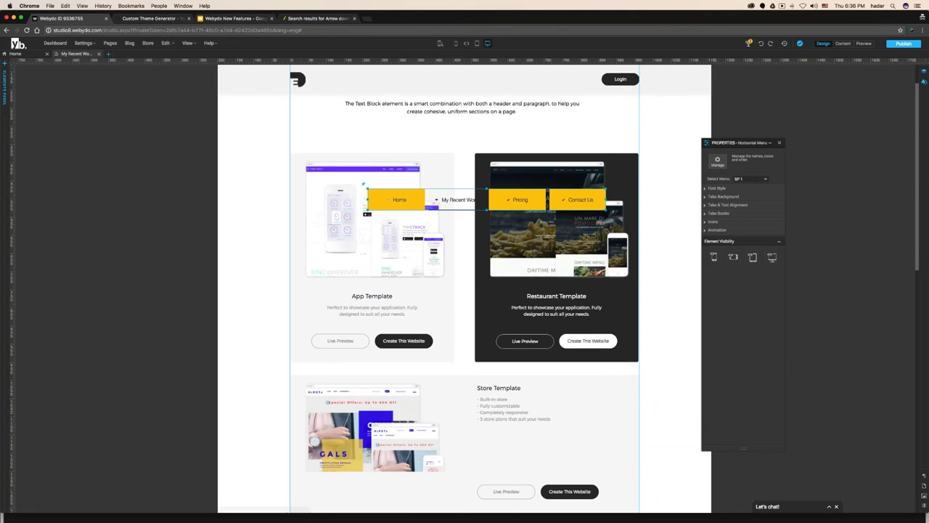
pyautogui.click(903, 43)
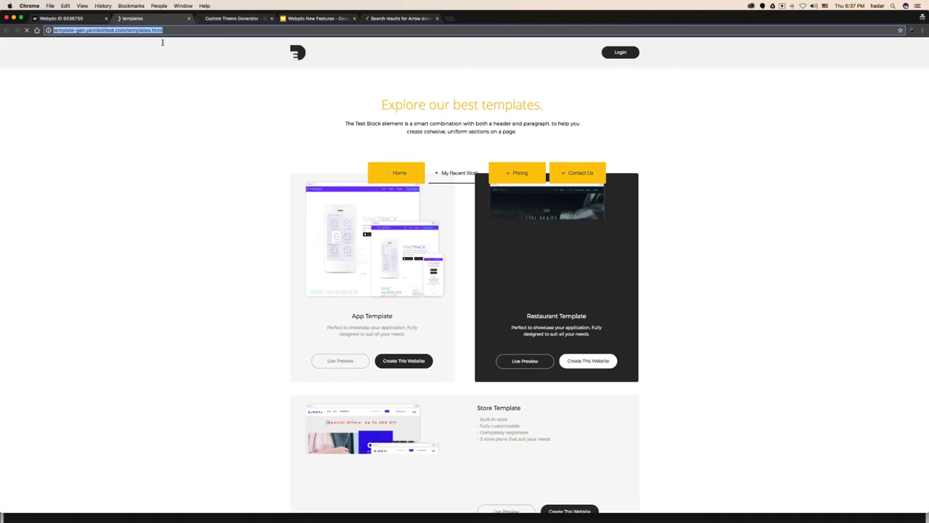
# - Reload Facebook, paste the templates.html link into a new post, then switch to the live site
pyautogui.press('super+grave')
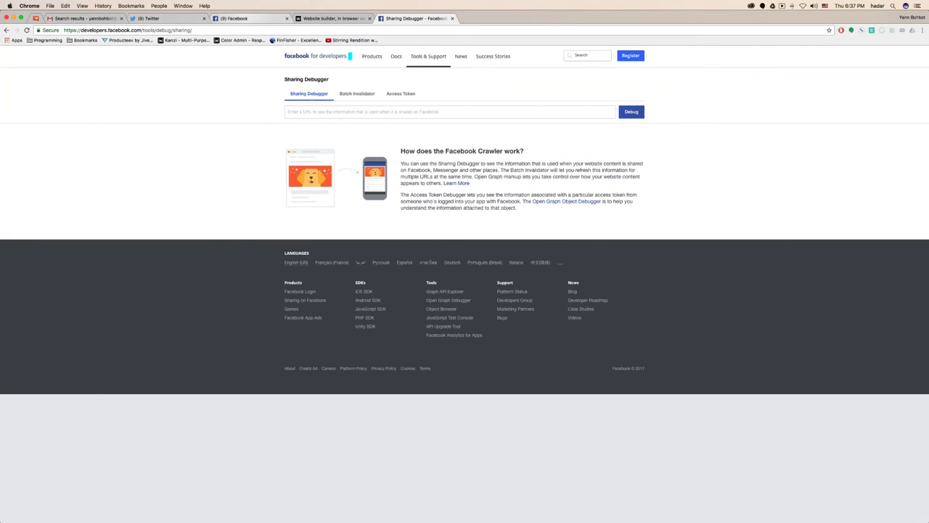
pyautogui.click(240, 18)
pyautogui.press('super+r')
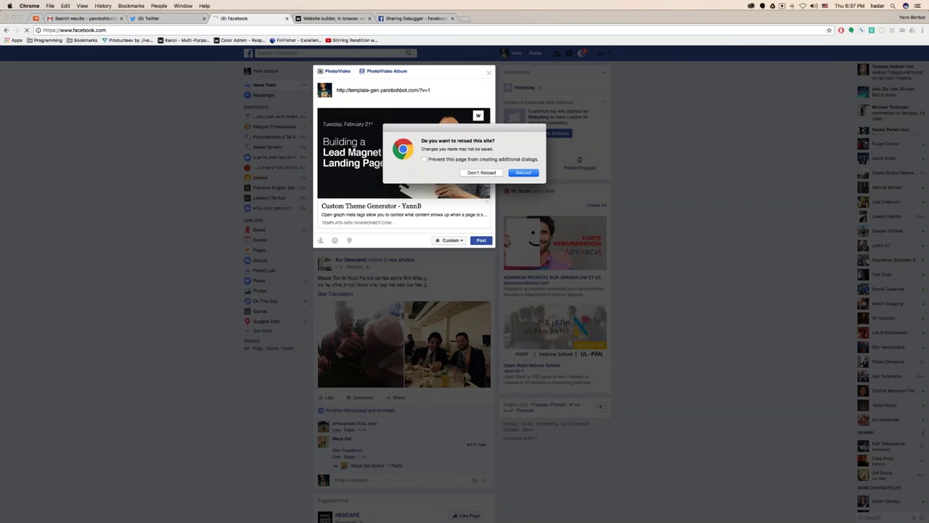
pyautogui.press('Return')
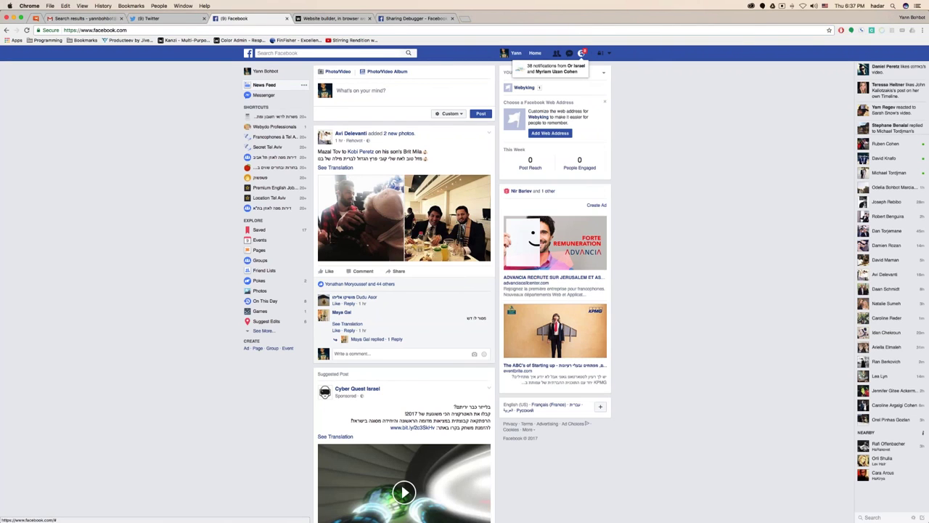
pyautogui.click(360, 90)
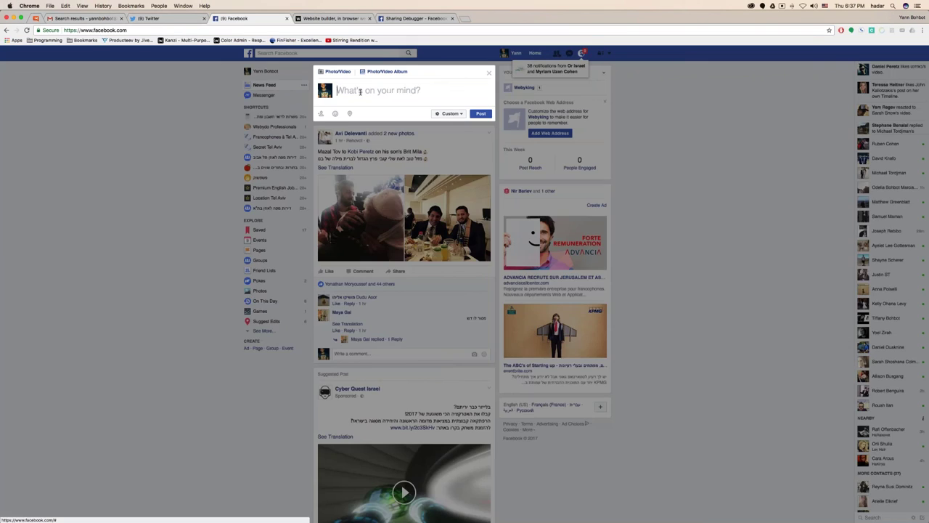
pyautogui.write('http://template-gen.yannbohbot.com/templates.html')
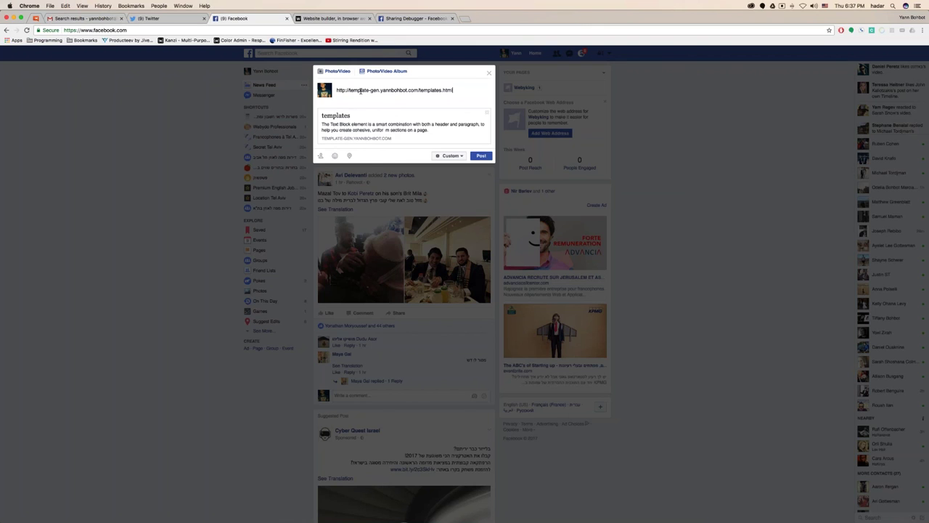
pyautogui.hotkey('ctrl', 'Left')
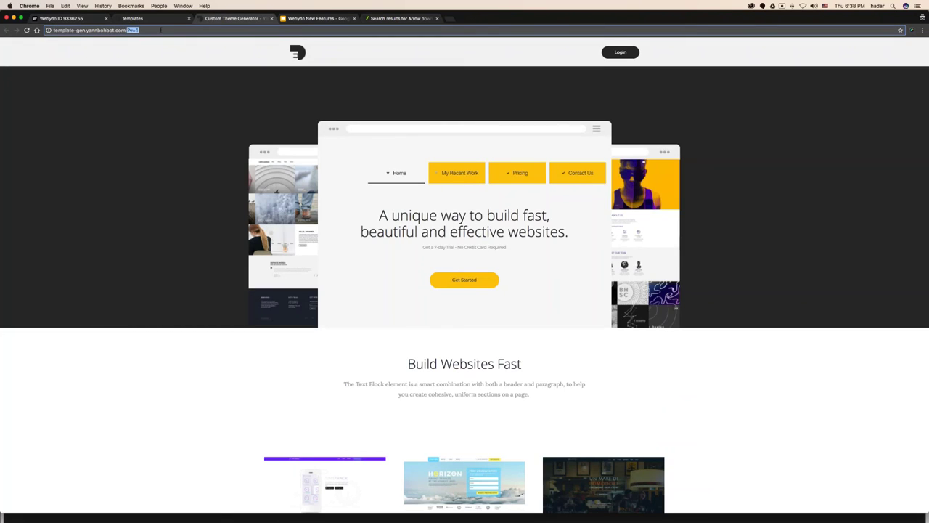
# - Copy the site address without ?v=1 and post it as a test tweet
pyautogui.press('BackSpace')
pyautogui.press('super+a')
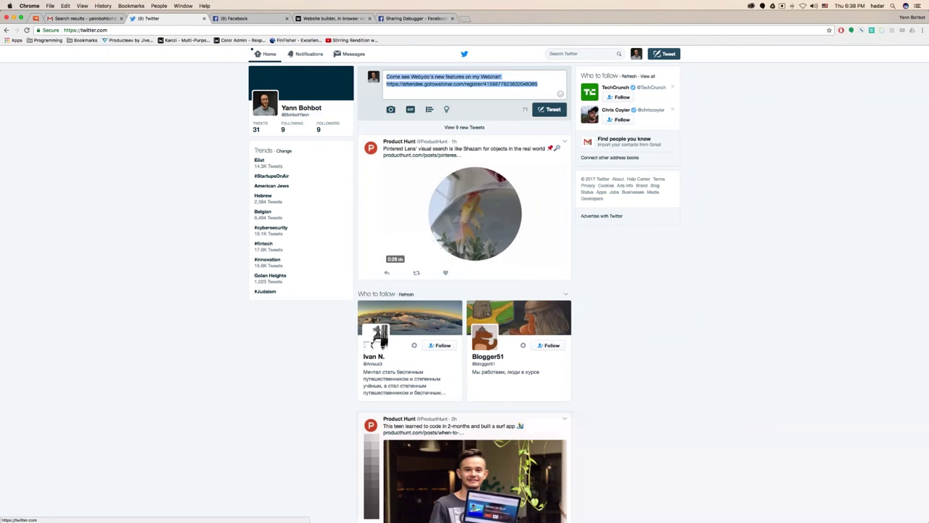
pyautogui.press('BackSpace')
pyautogui.press('super+v')
pyautogui.press('super+Return')
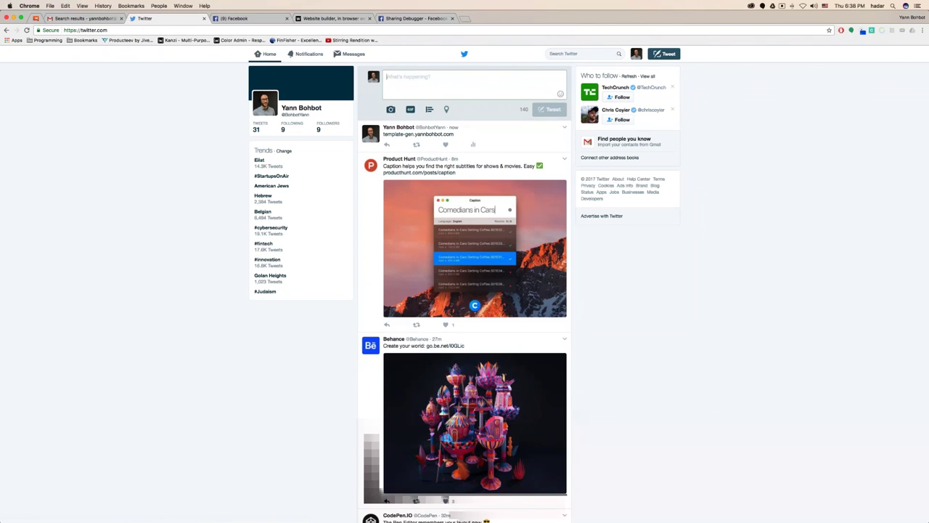
# - Delete the posted test tweet and reload Twitter
pyautogui.click(563, 129)
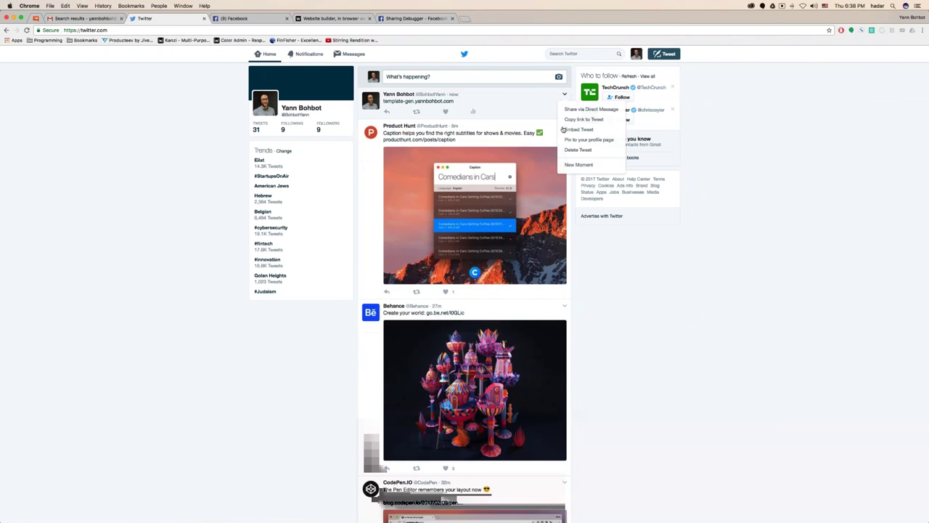
pyautogui.click(571, 154)
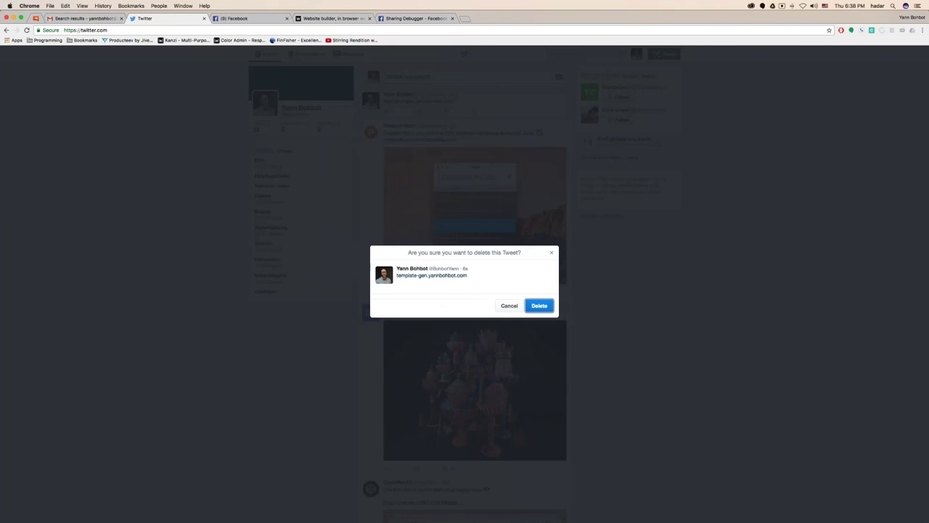
pyautogui.press('Return')
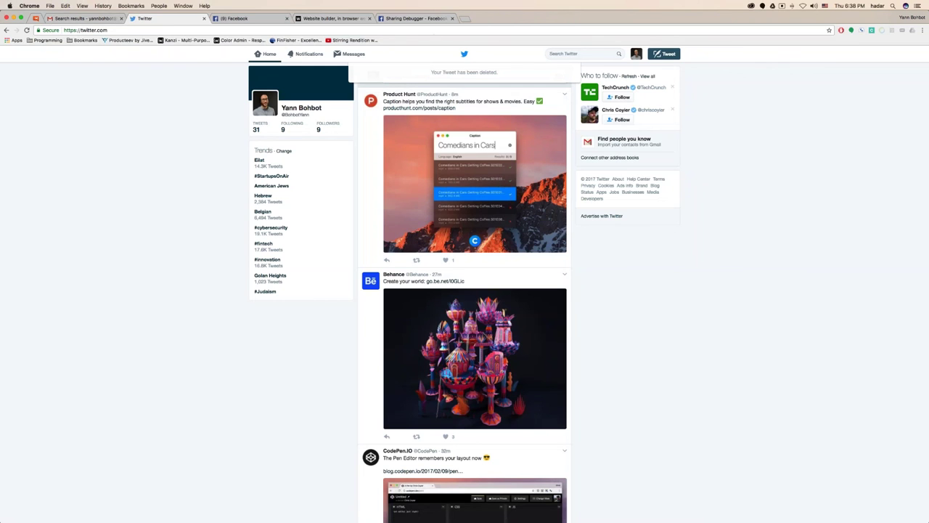
pyautogui.click(431, 28)
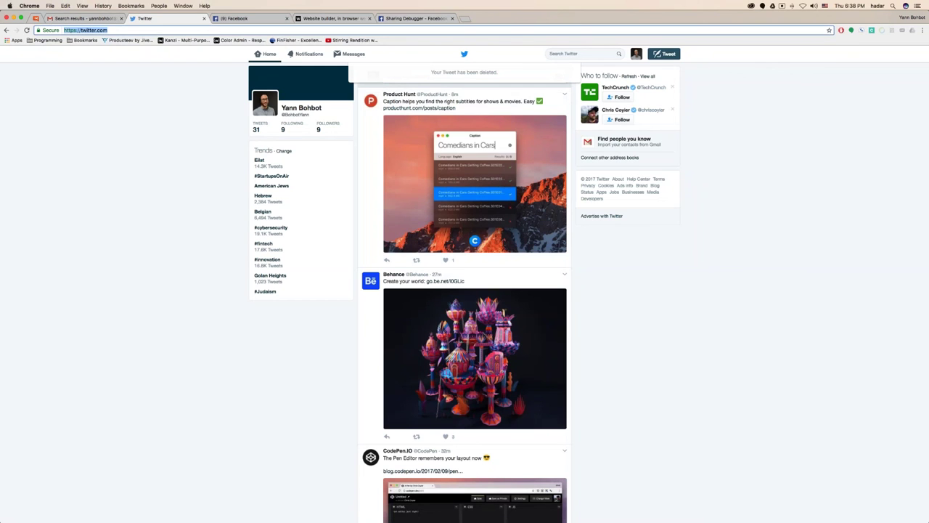
pyautogui.press('Return')
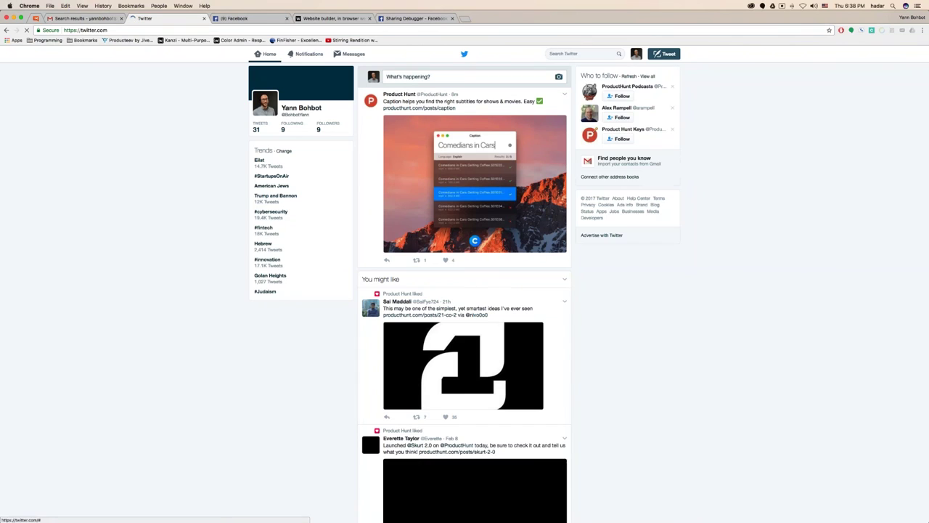
# - Tweet the site link again, then delete that posted tweet
pyautogui.click(442, 76)
pyautogui.press('super+v')
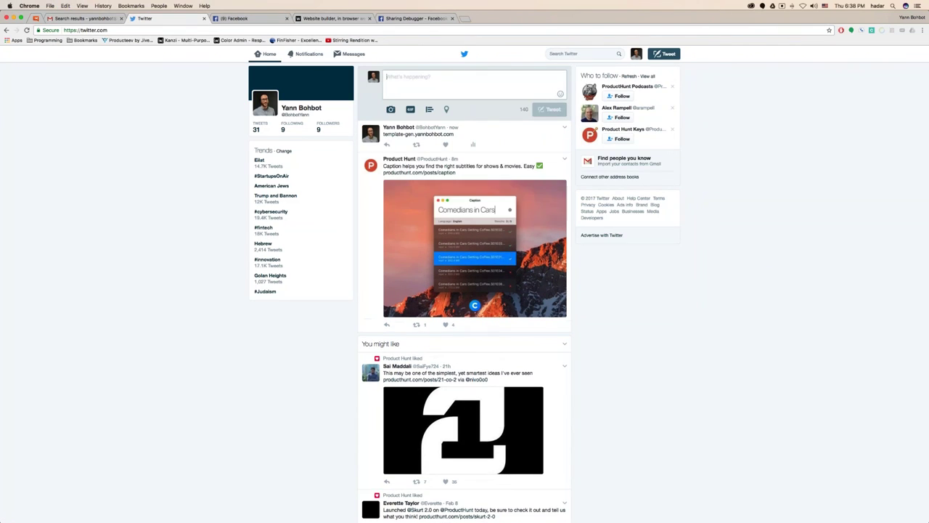
pyautogui.click(565, 127)
pyautogui.click(575, 151)
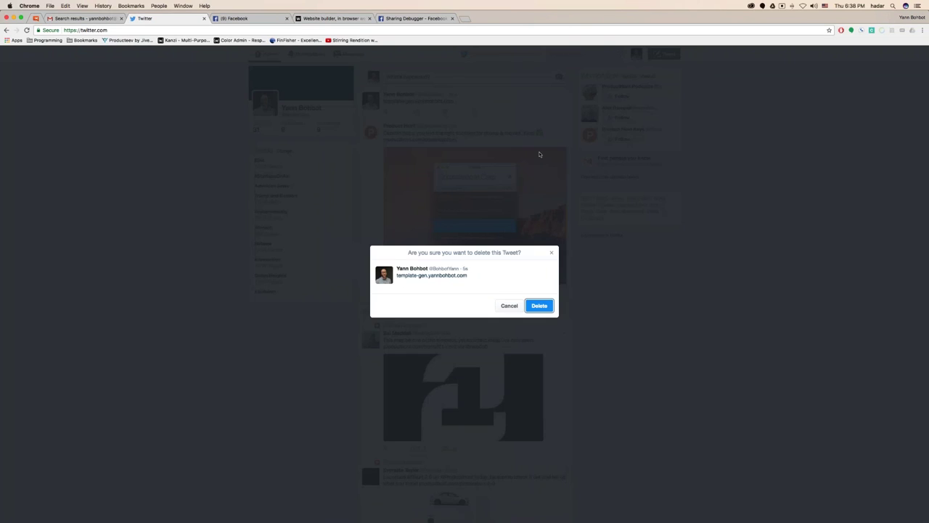
pyautogui.press('Return')
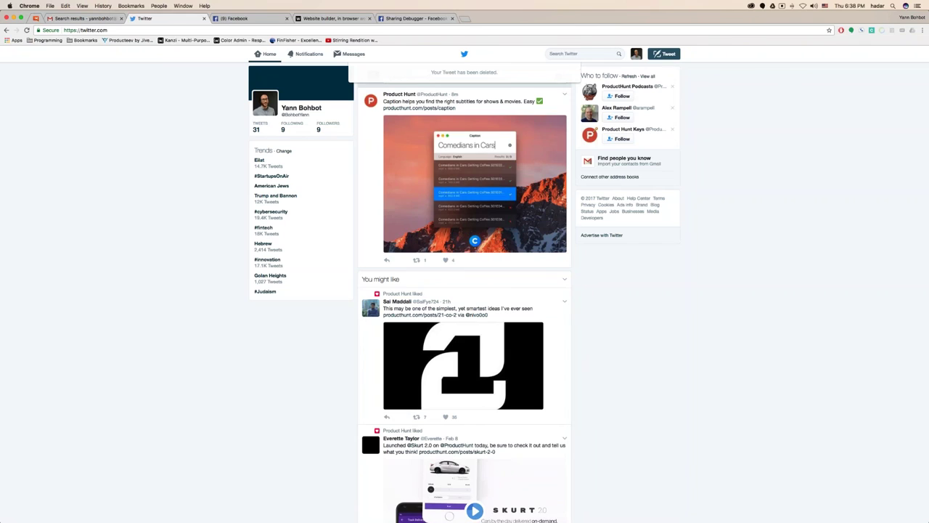
# - Search 'twitter scraper' in a new tab and open the MyTwitterScraper result
pyautogui.click(464, 18)
pyautogui.write('twitter')
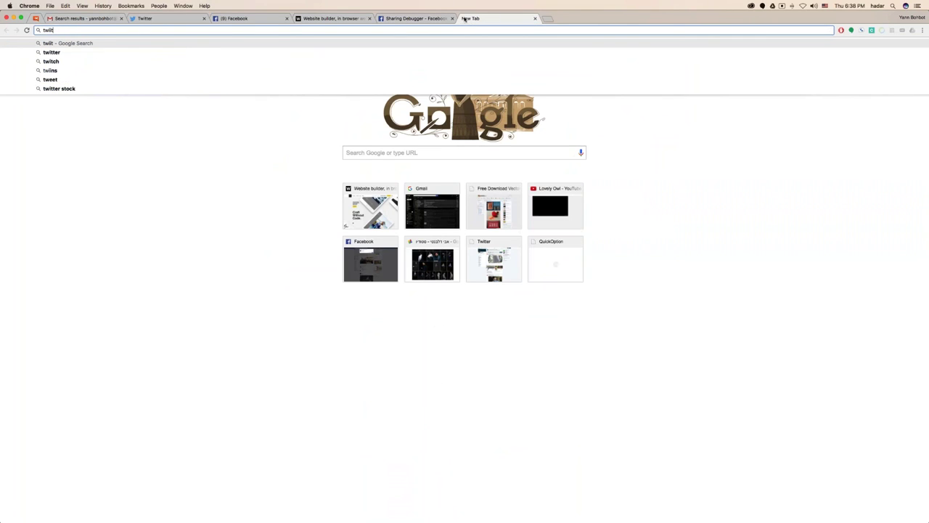
pyautogui.write(' scraper')
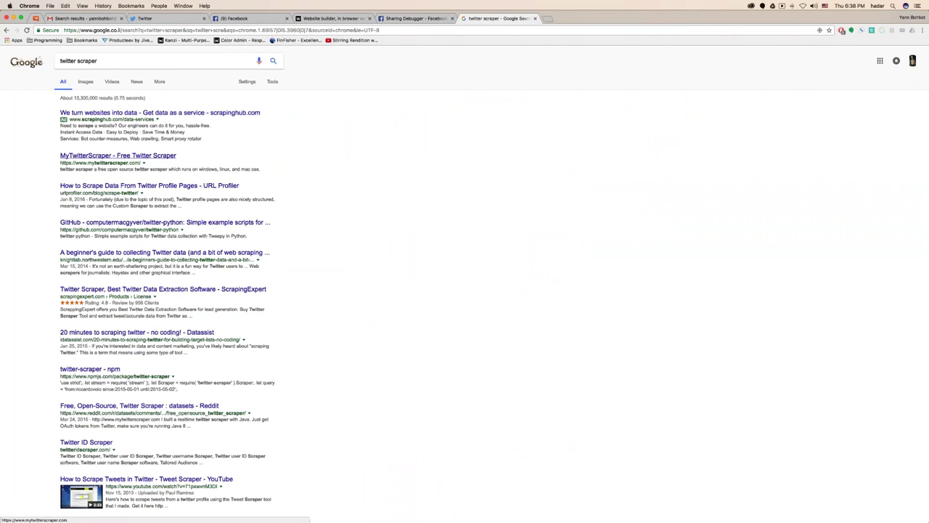
pyautogui.click(106, 155)
pyautogui.click(416, 19)
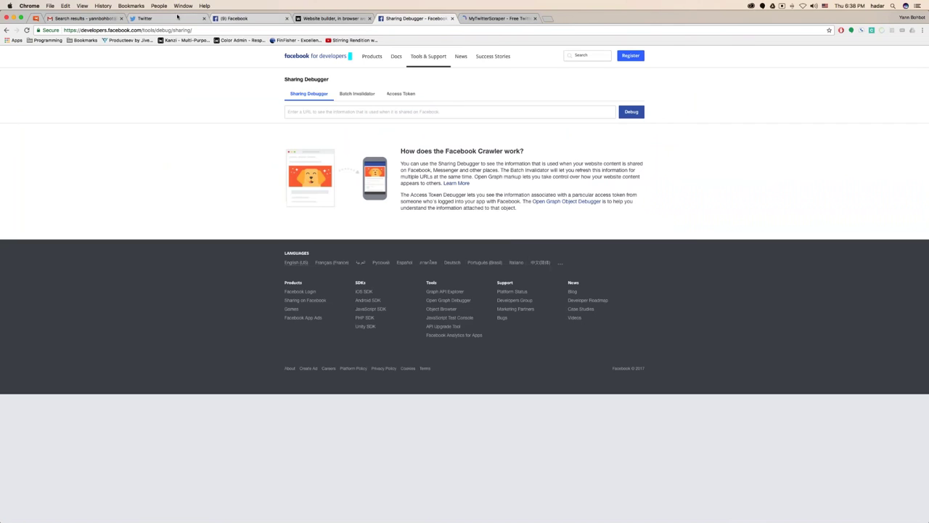
# - Publish another tweet with the site's address and choose Delete on it
pyautogui.click(152, 18)
pyautogui.click(436, 76)
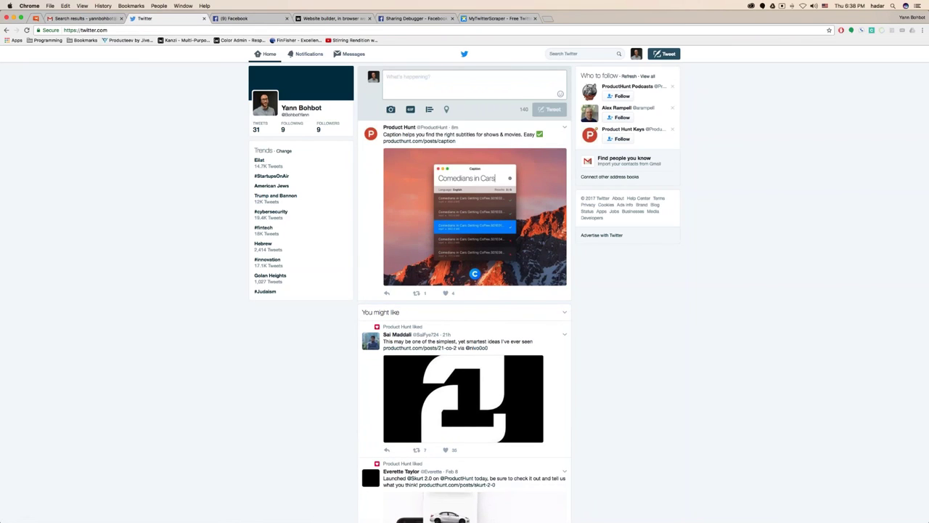
pyautogui.press('super+v')
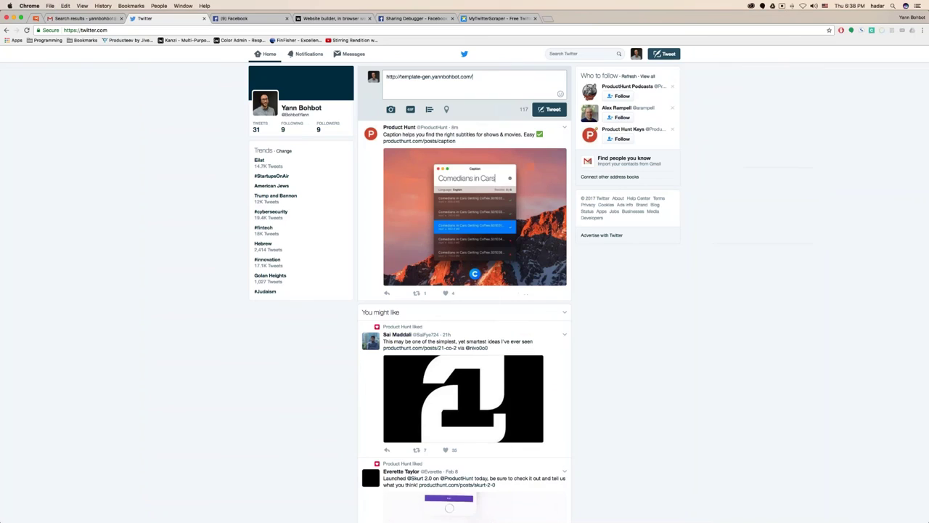
pyautogui.press('super+a')
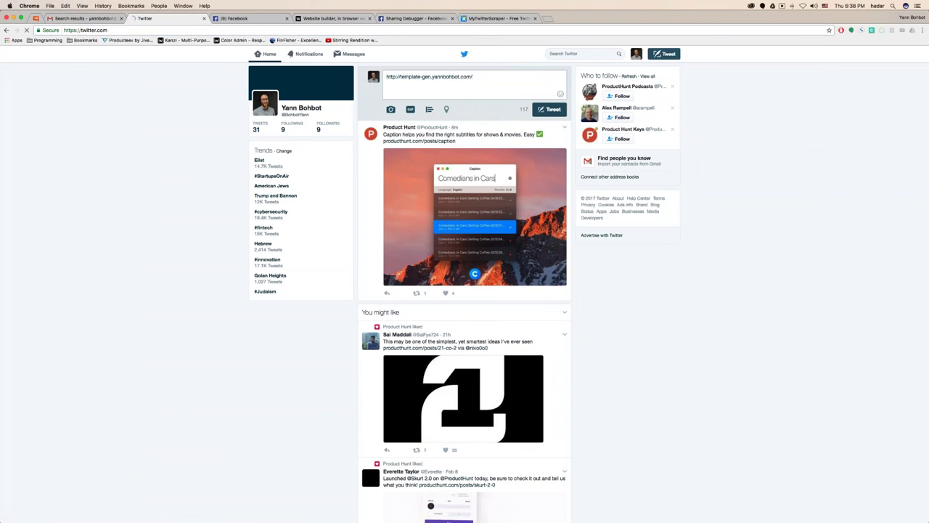
pyautogui.press('super+r')
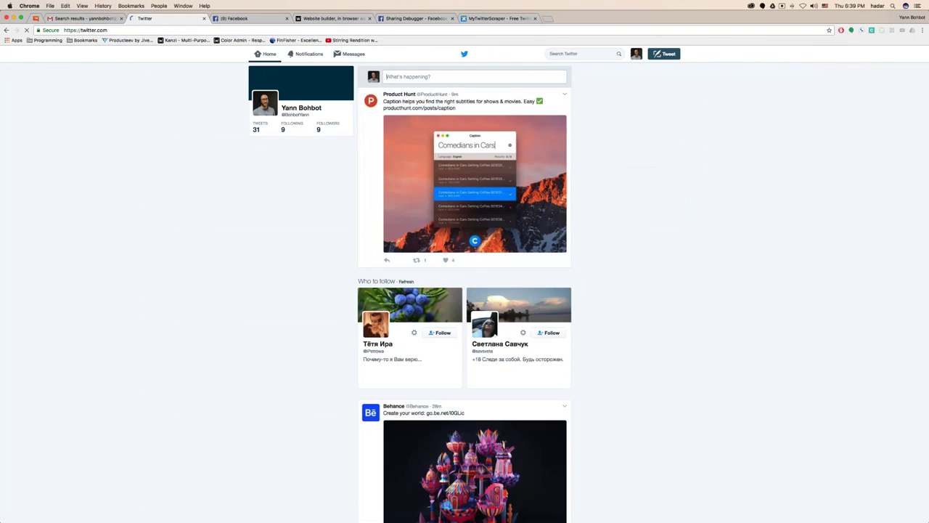
pyautogui.press('super+v')
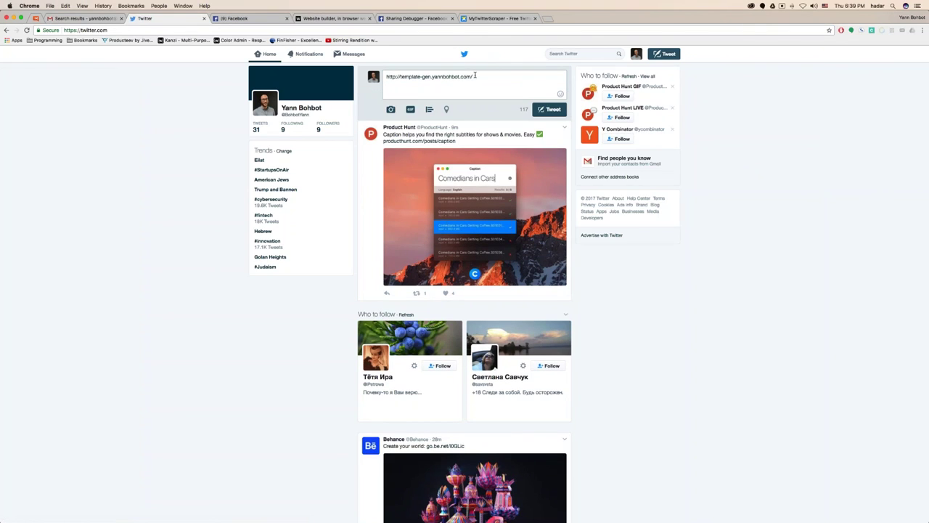
pyautogui.click(548, 110)
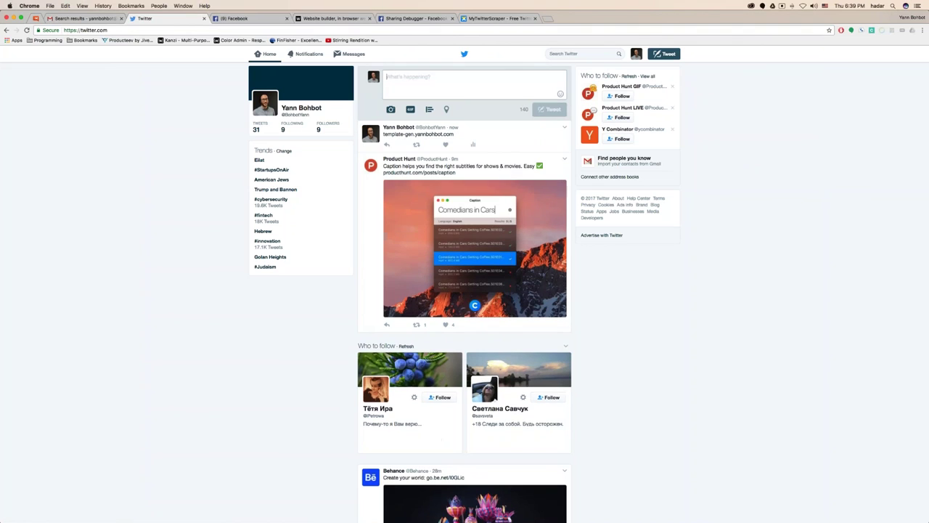
pyautogui.click(564, 130)
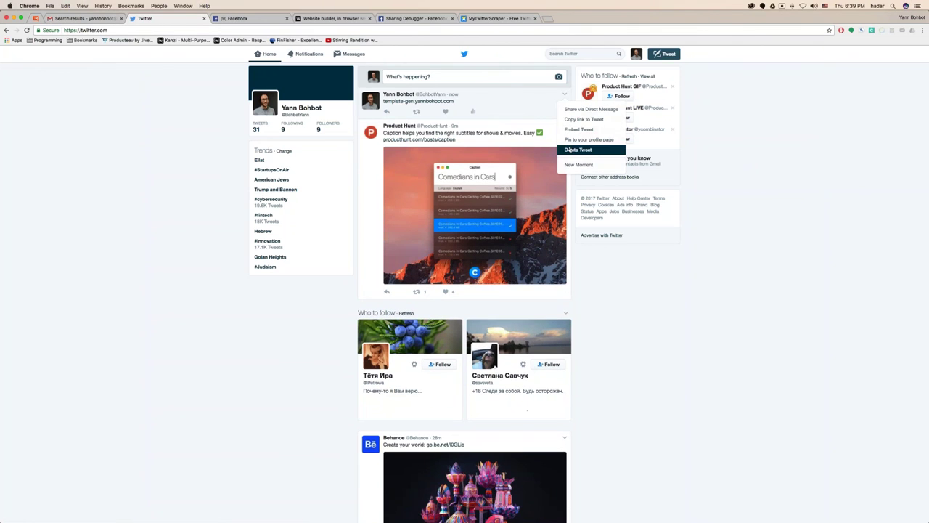
pyautogui.click(567, 156)
# - Confirm the tweet deletion, then present the Webydo New Features slides full screen
pyautogui.click(539, 306)
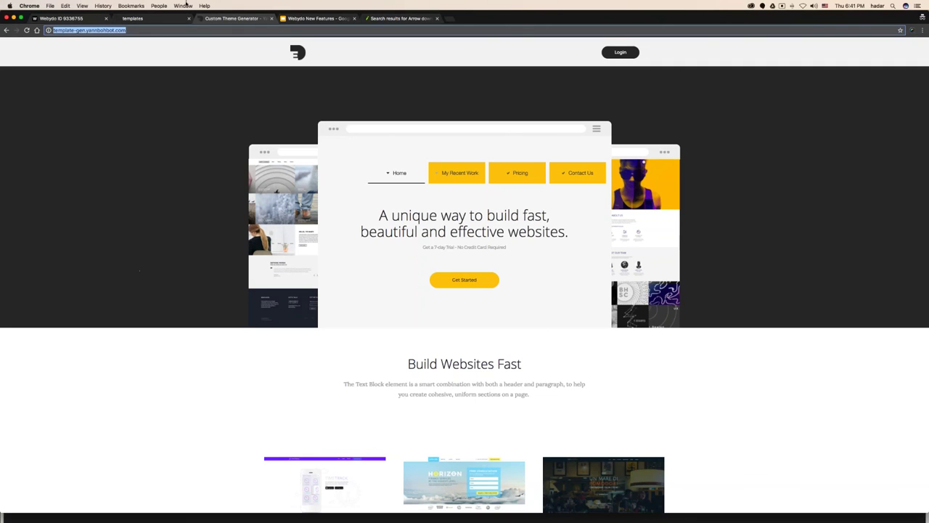
pyautogui.click(87, 21)
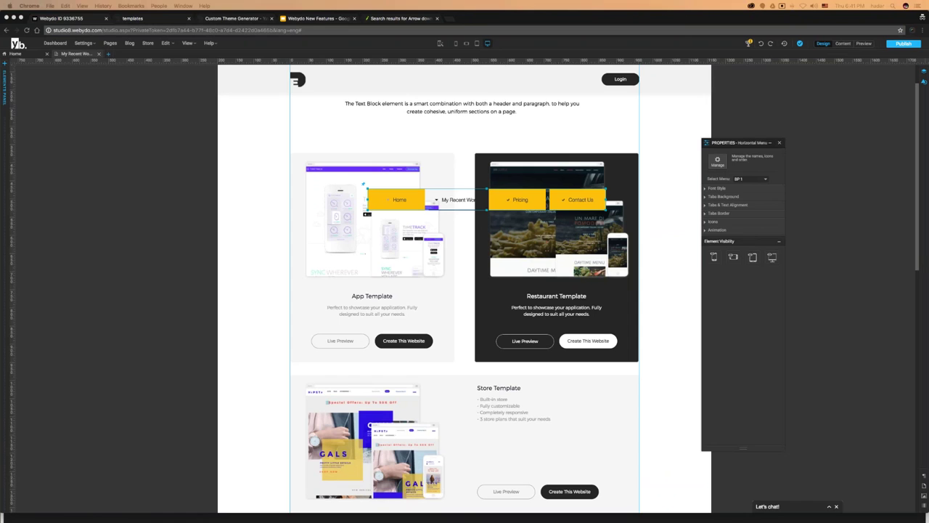
pyautogui.click(291, 17)
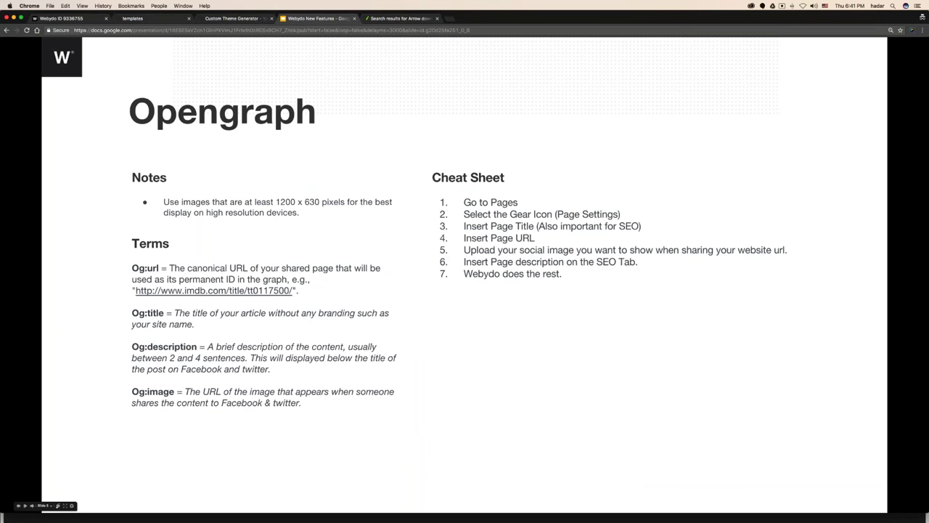
pyautogui.press('ctrl+super+f')
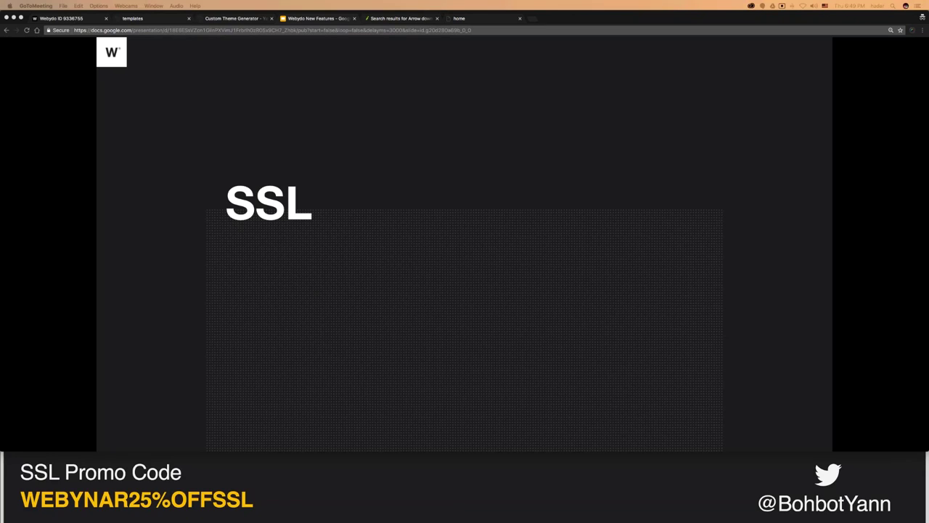
# - Search 'facebook' and open Facebook's sign-up page from the results
pyautogui.click(464, 18)
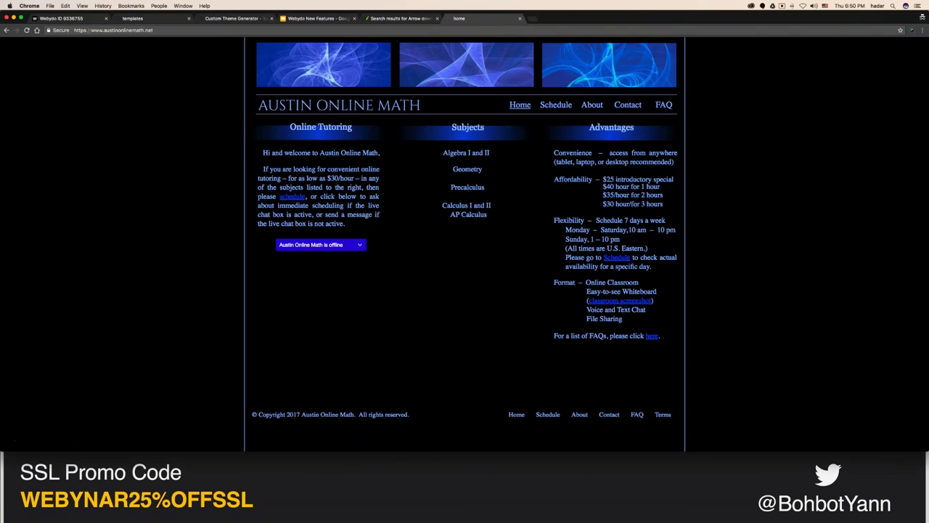
pyautogui.write('facebook')
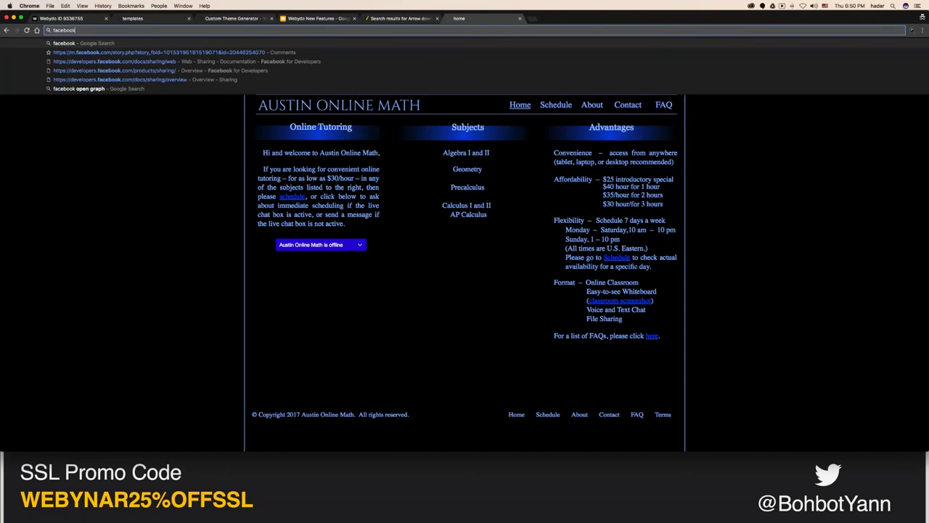
pyautogui.press('Return')
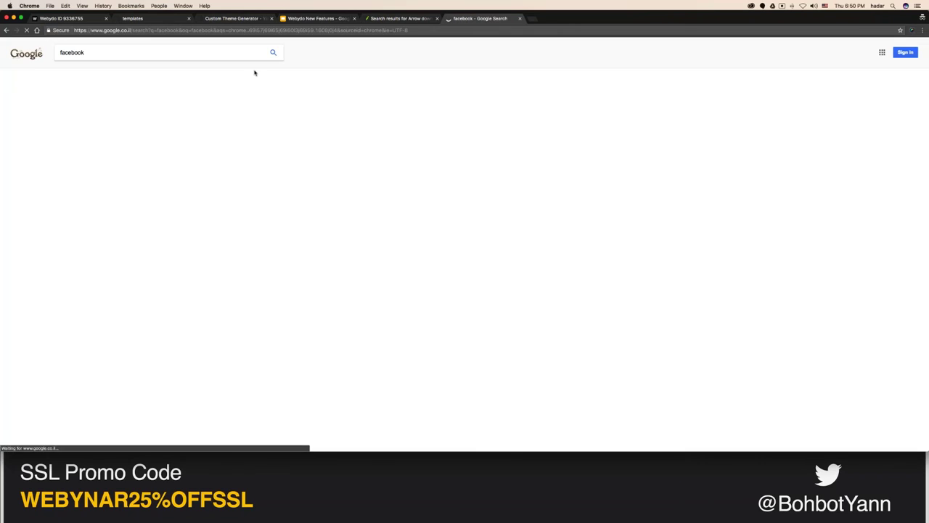
pyautogui.click(127, 104)
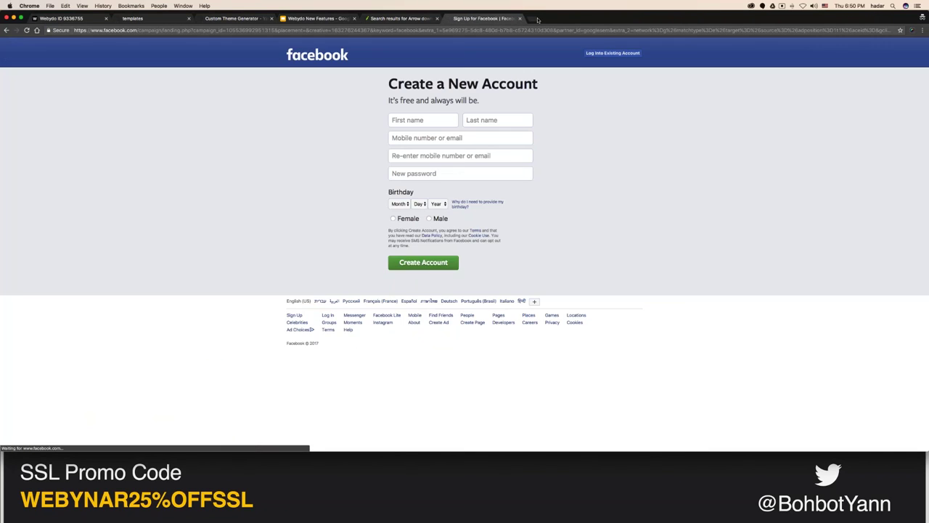
# - Search 'paypal' in an incognito tab, open paypal.com, and return to the template-gen tab
pyautogui.click(536, 19)
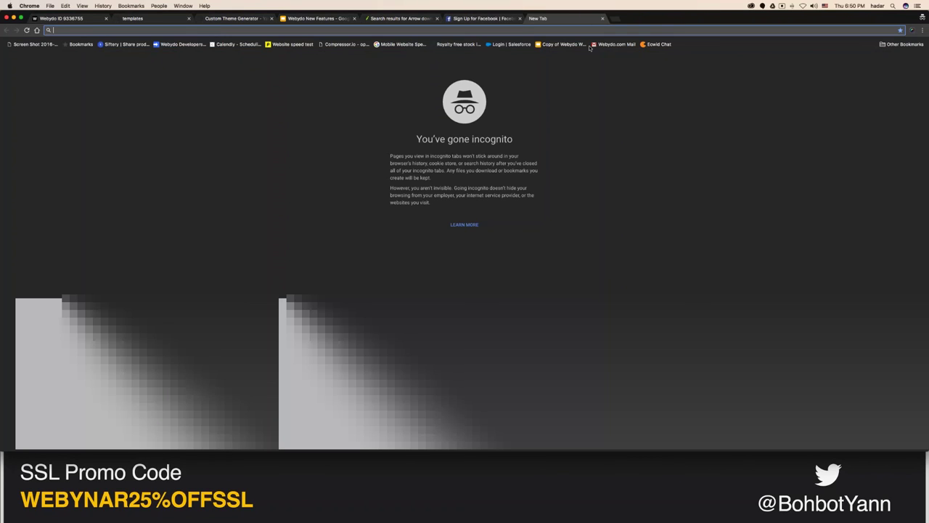
pyautogui.write('paypal')
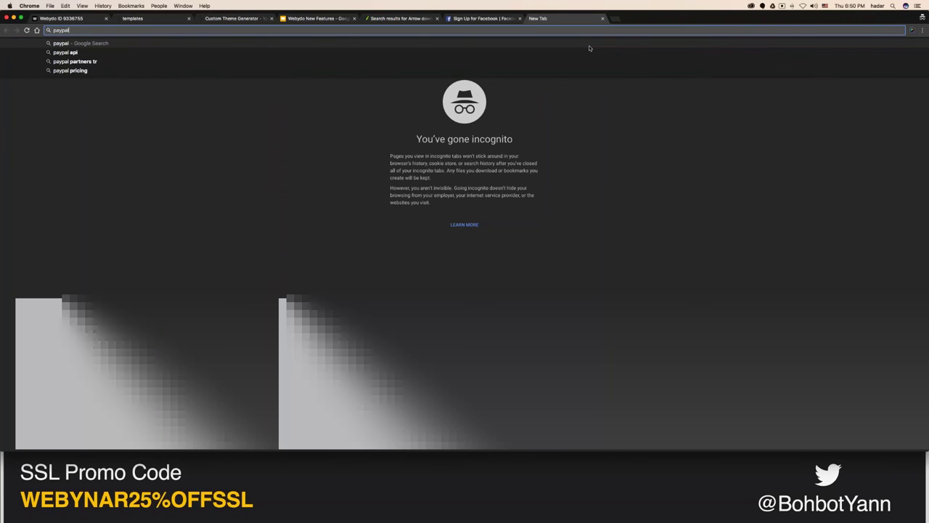
pyautogui.press('Return')
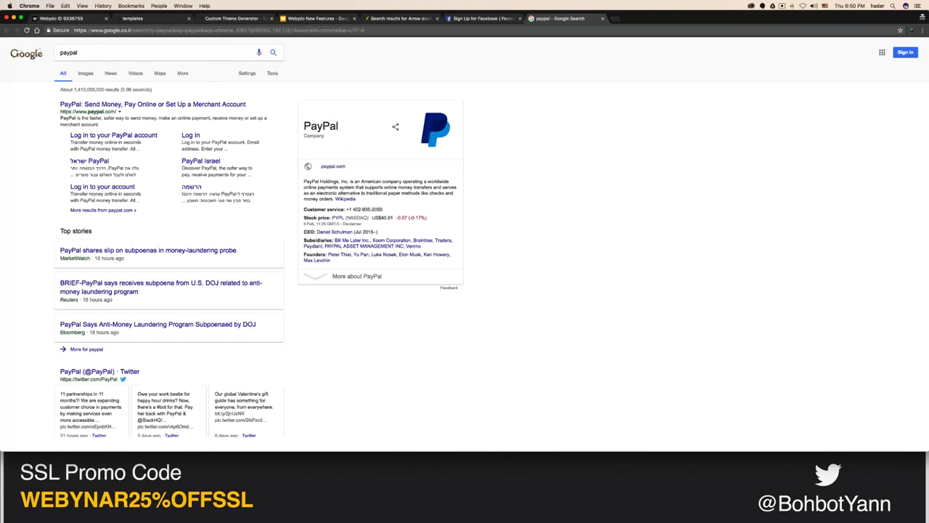
pyautogui.click(152, 103)
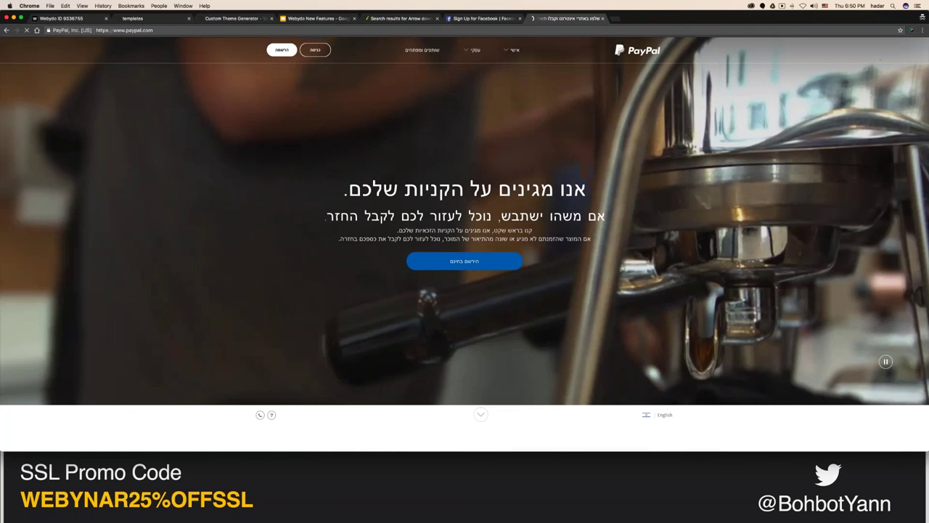
pyautogui.press('super+3')
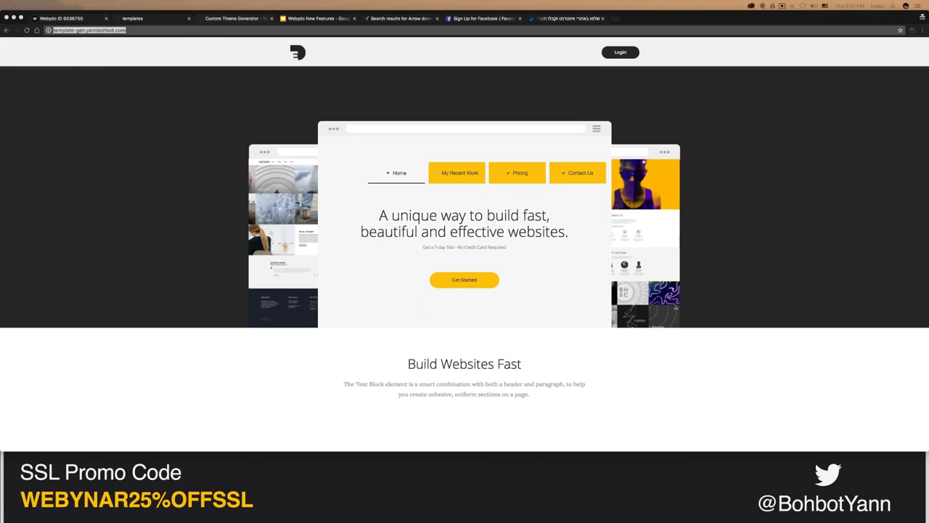
# - In the Home page settings, clear the old page title and browse for a share image
pyautogui.press('super+Left')
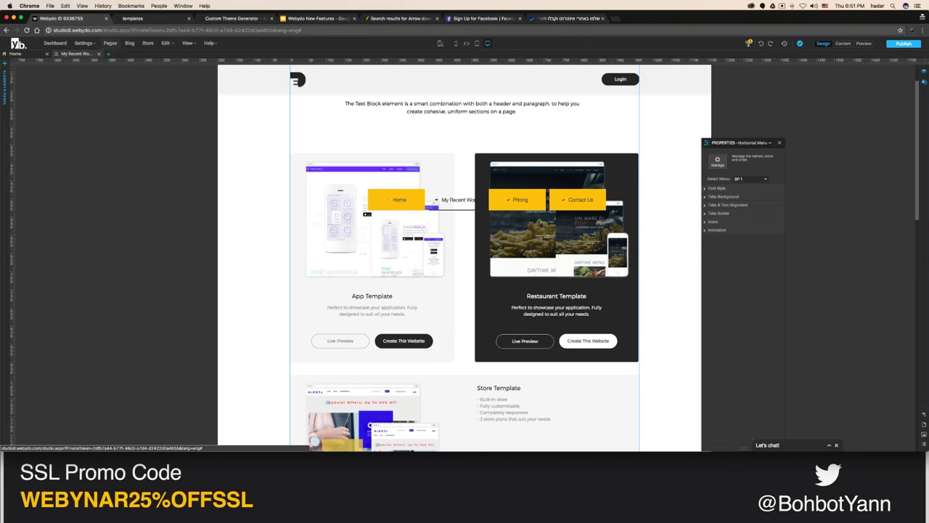
pyautogui.click(110, 43)
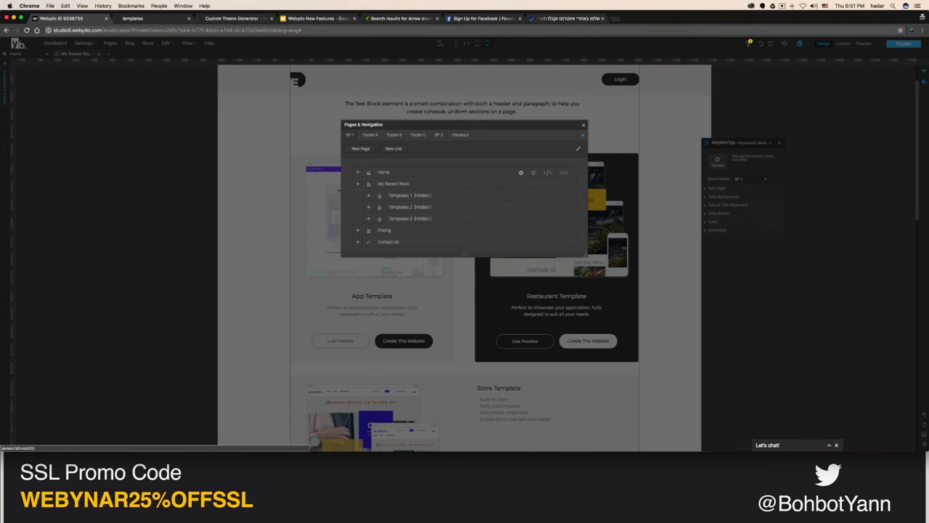
pyautogui.click(521, 172)
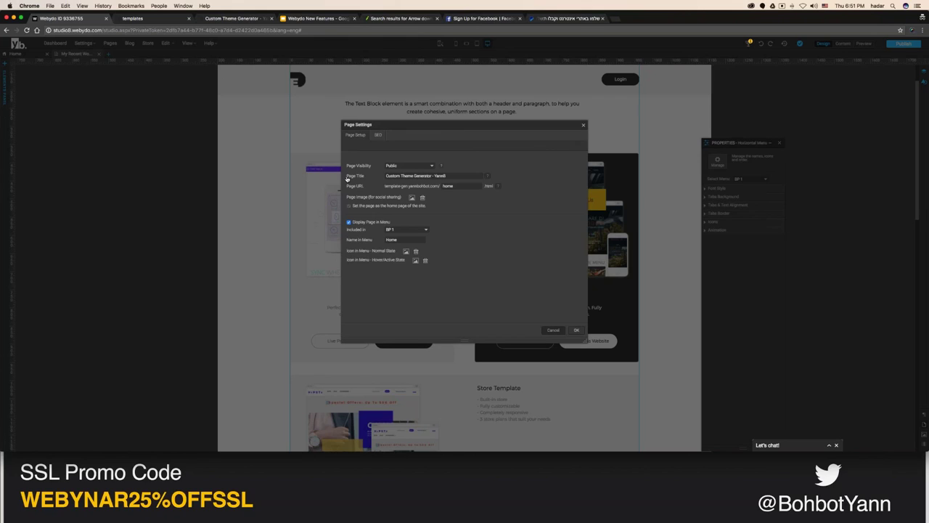
pyautogui.tripleClick(464, 176)
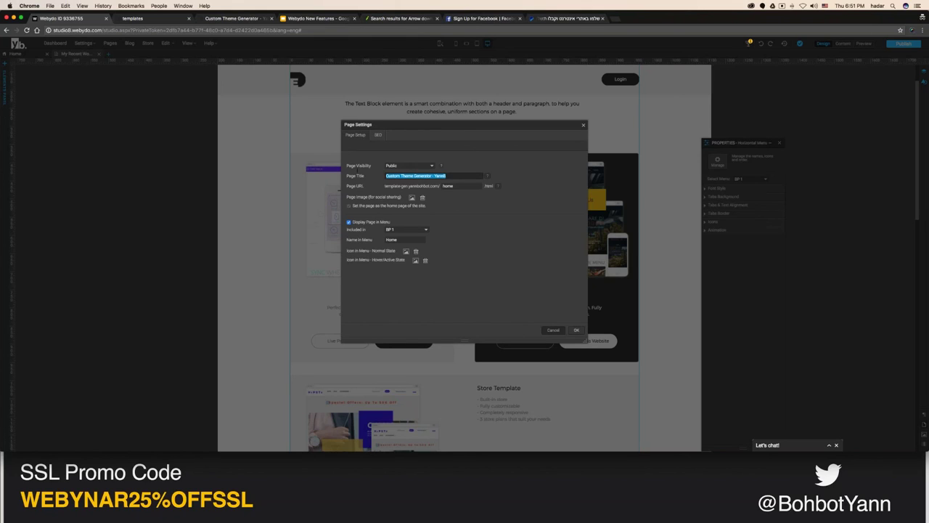
pyautogui.press('BackSpace')
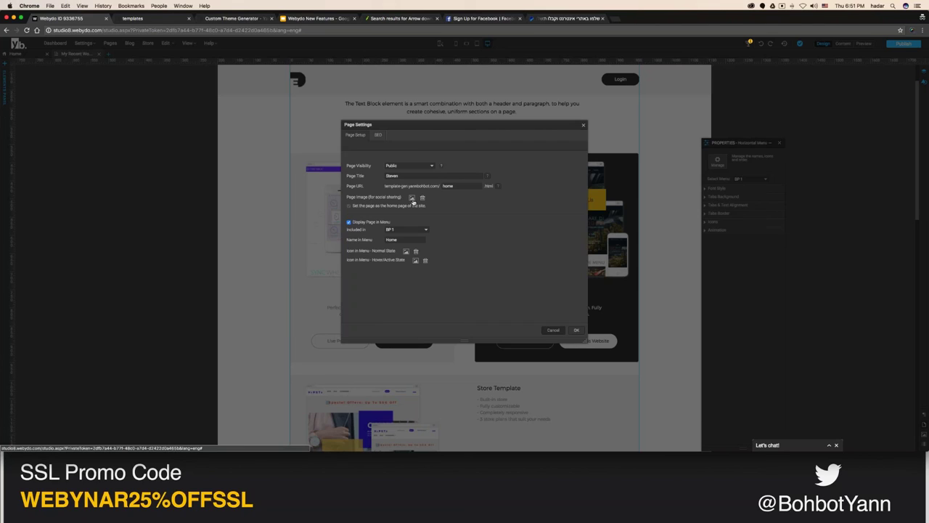
pyautogui.click(411, 199)
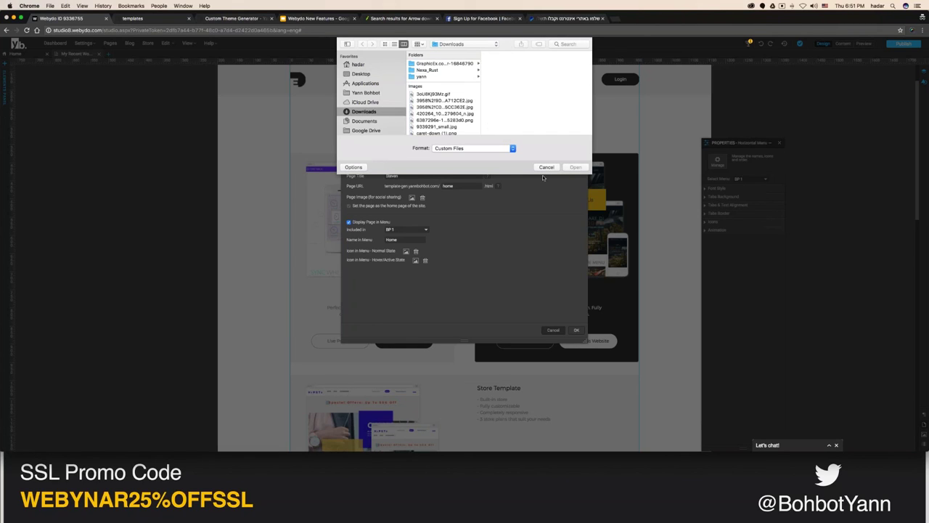
pyautogui.click(546, 168)
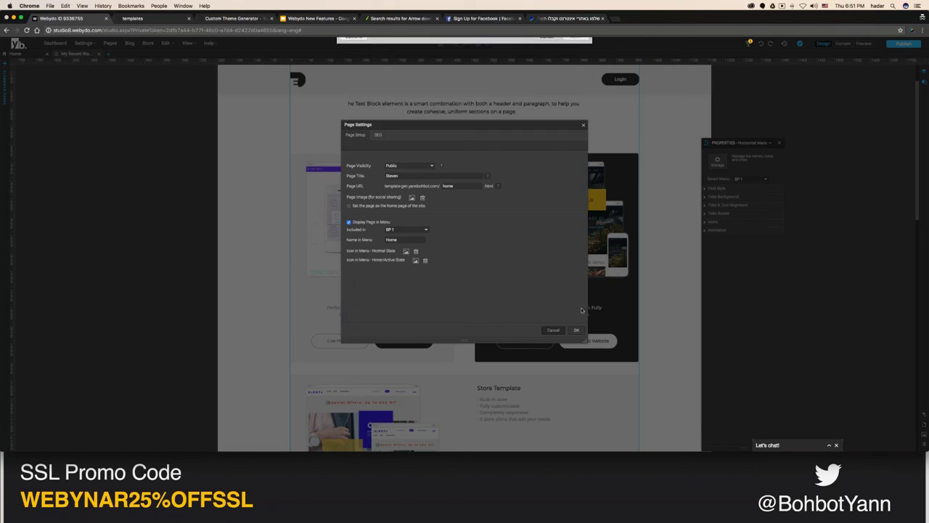
# - Apply the page settings, close Pages Manager, and publish the site
pyautogui.click(583, 125)
pyautogui.click(585, 125)
pyautogui.click(904, 44)
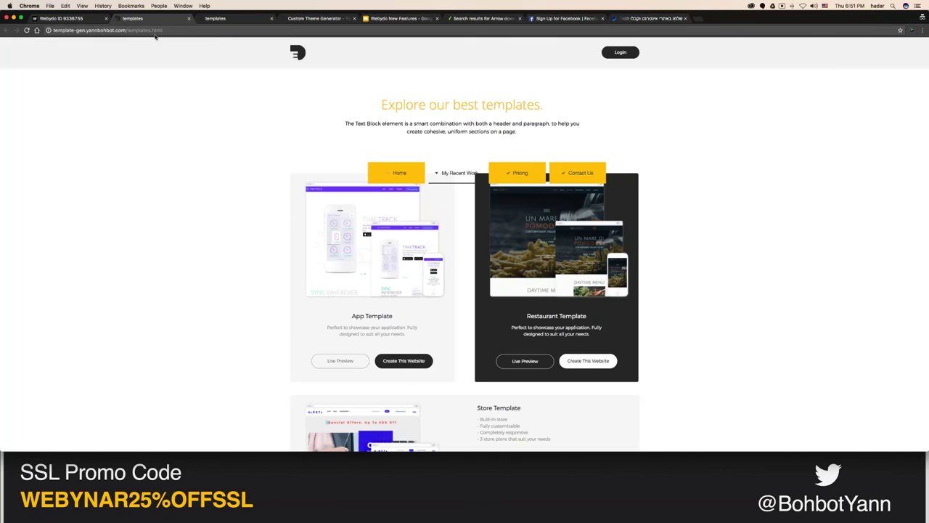
pyautogui.press('super+l')
# - Copy the live page address and reload Facebook, discarding the old draft
pyautogui.press('super+c')
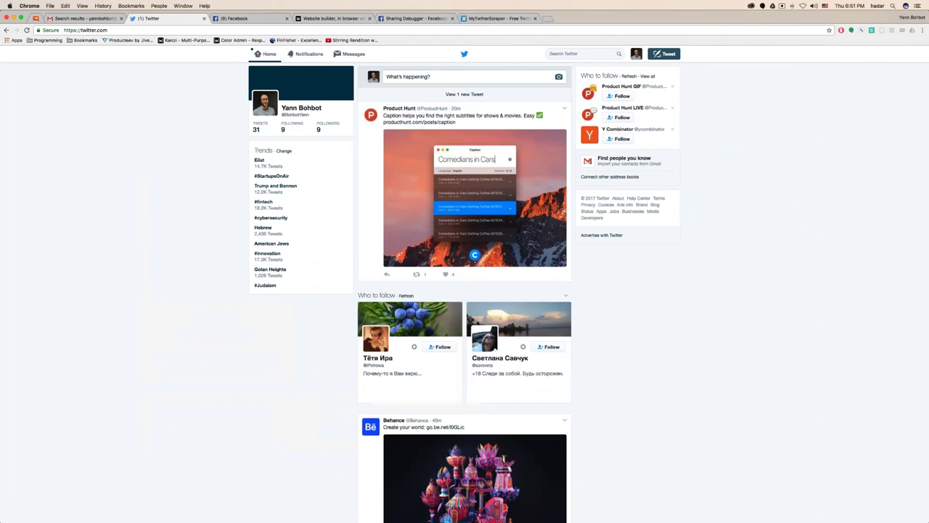
pyautogui.click(244, 19)
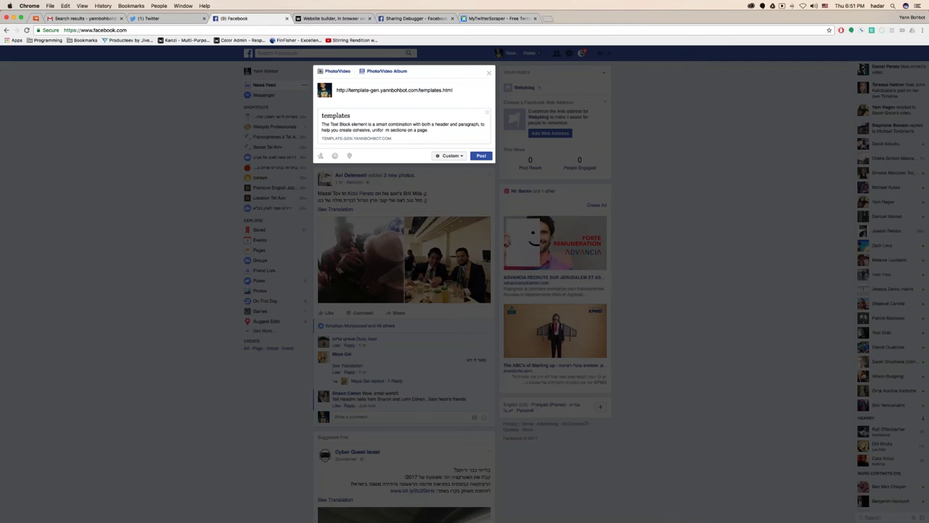
pyautogui.press('super+l')
pyautogui.press('Return')
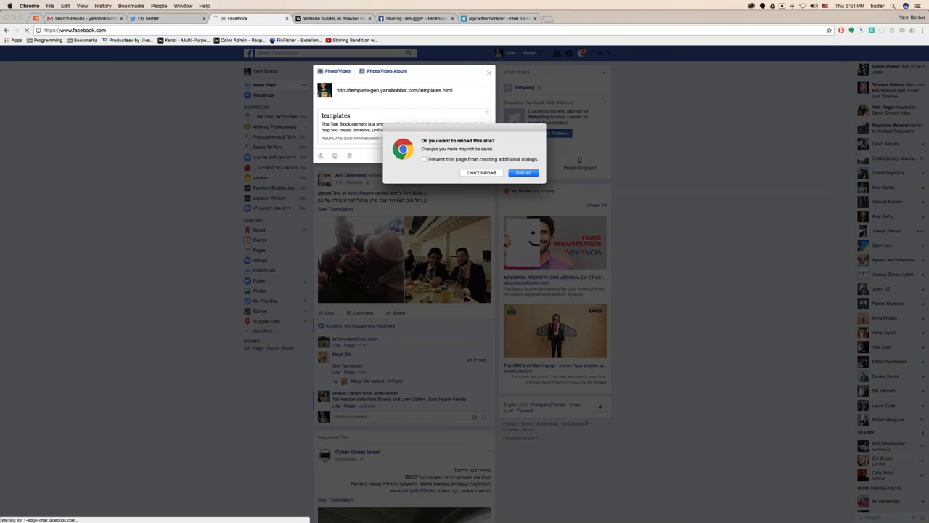
pyautogui.press('Return')
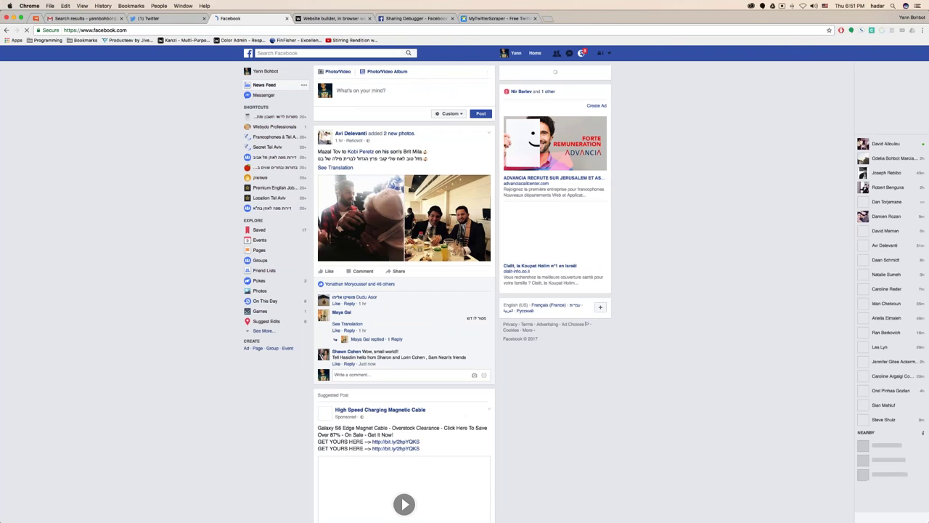
# - Paste the link into a new Facebook post and trim templates.html to the site root
pyautogui.click(366, 90)
pyautogui.press('super+v')
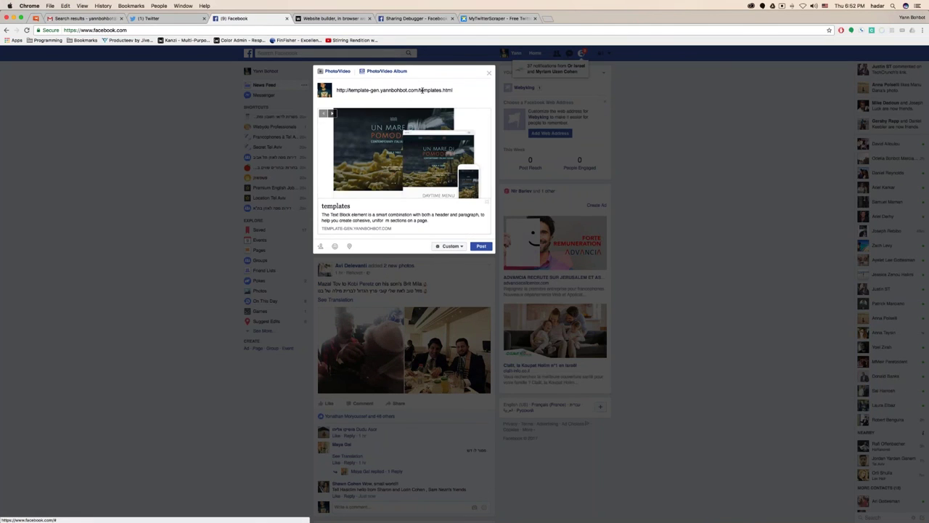
pyautogui.hotkey('shift', 'End')
pyautogui.press('BackSpace')
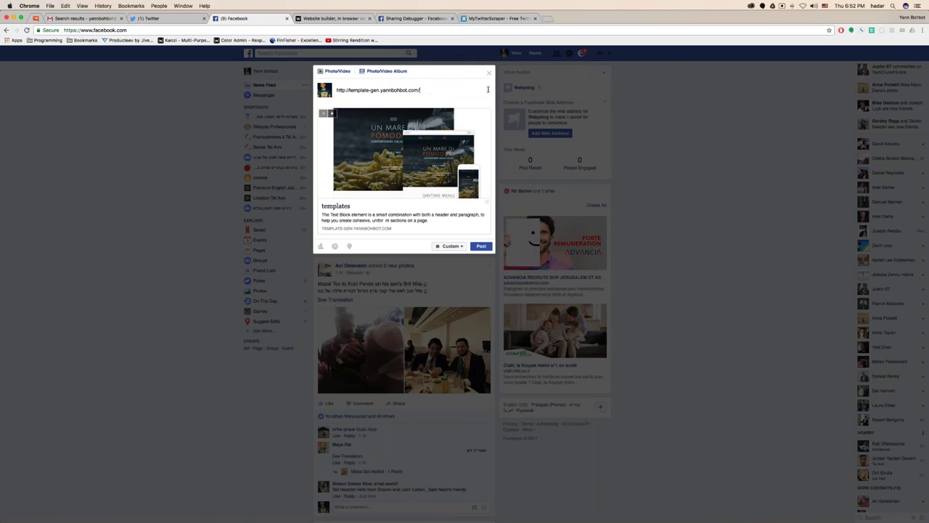
pyautogui.press('super+a')
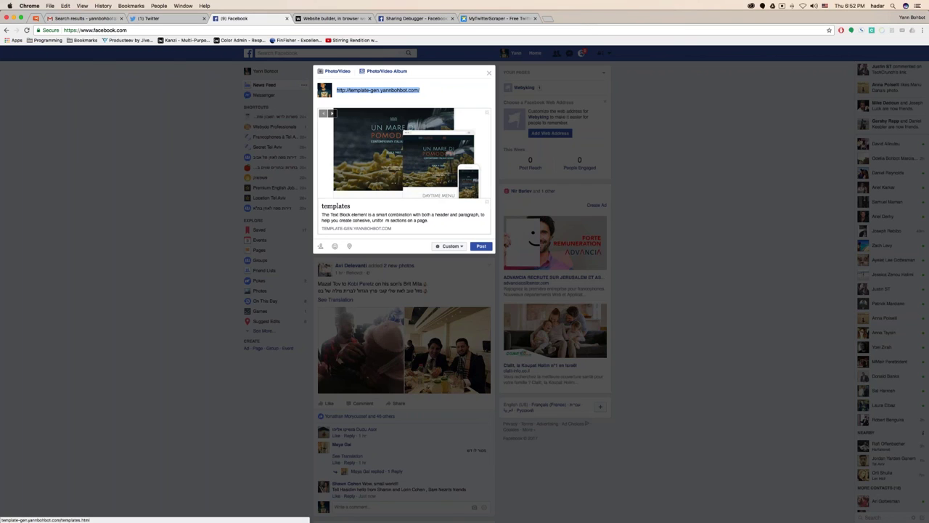
# - Reload Facebook, paste the root link to view its preview, and open the site's home page
pyautogui.press('super+l')
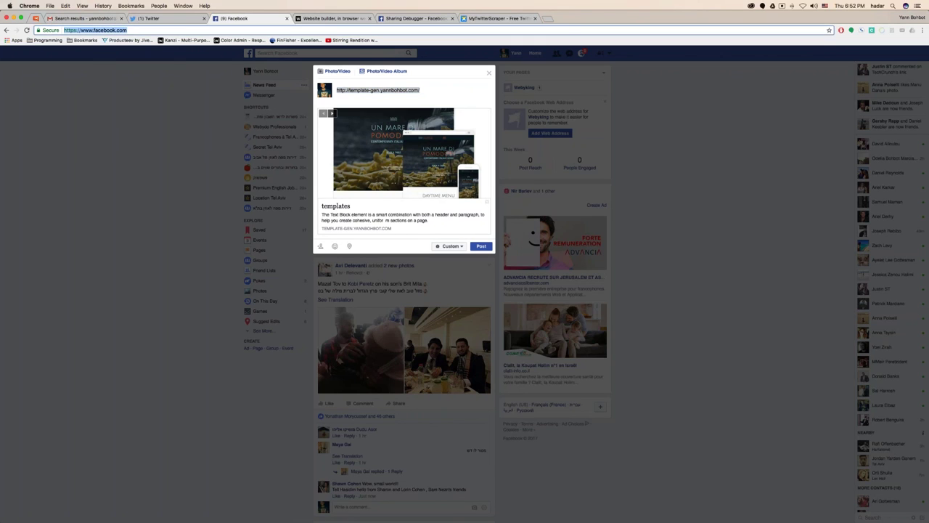
pyautogui.press('Return')
pyautogui.press('Return')
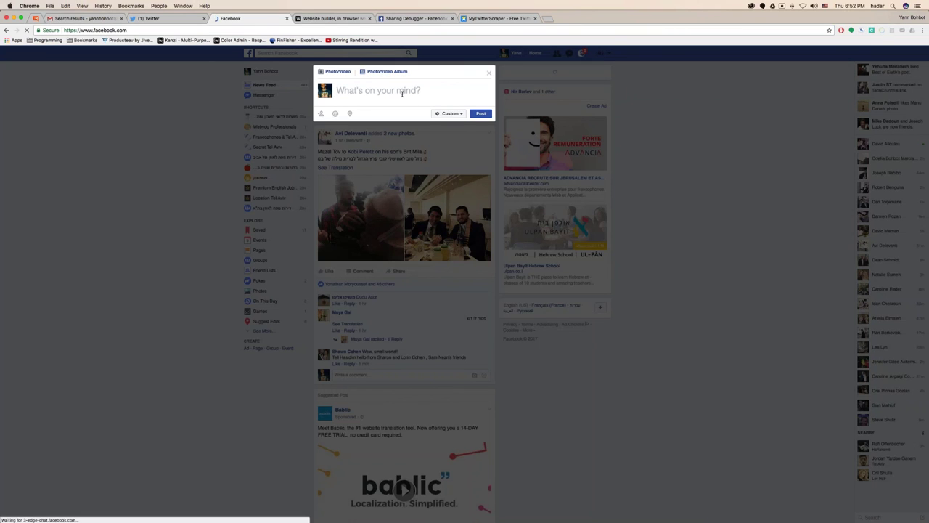
pyautogui.press('super+v')
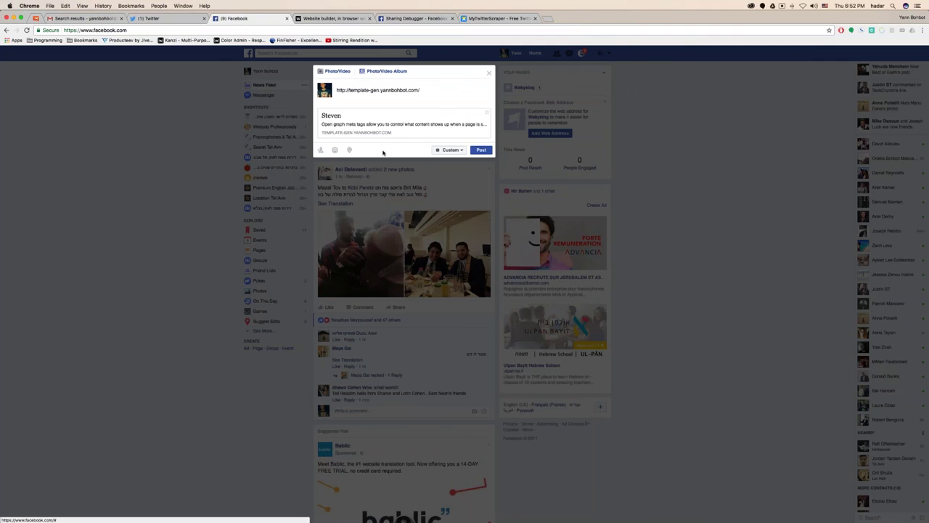
pyautogui.scroll(-4, 383, 152)
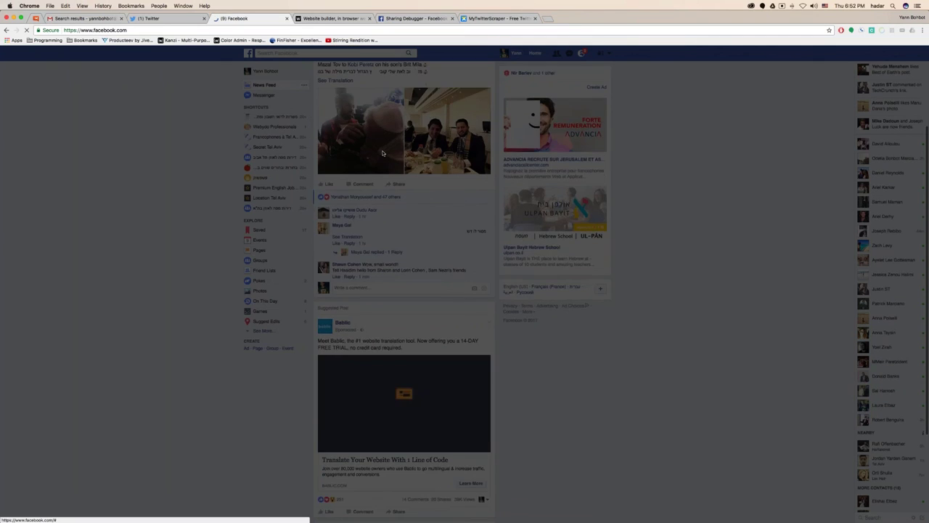
pyautogui.scroll(4, 383, 153)
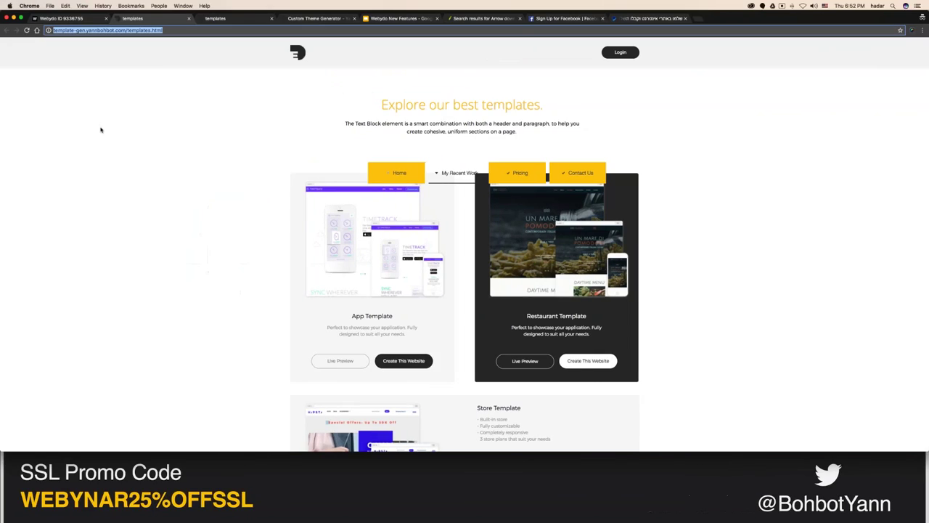
pyautogui.moveTo(125, 30); pyautogui.dragTo(189, 30)
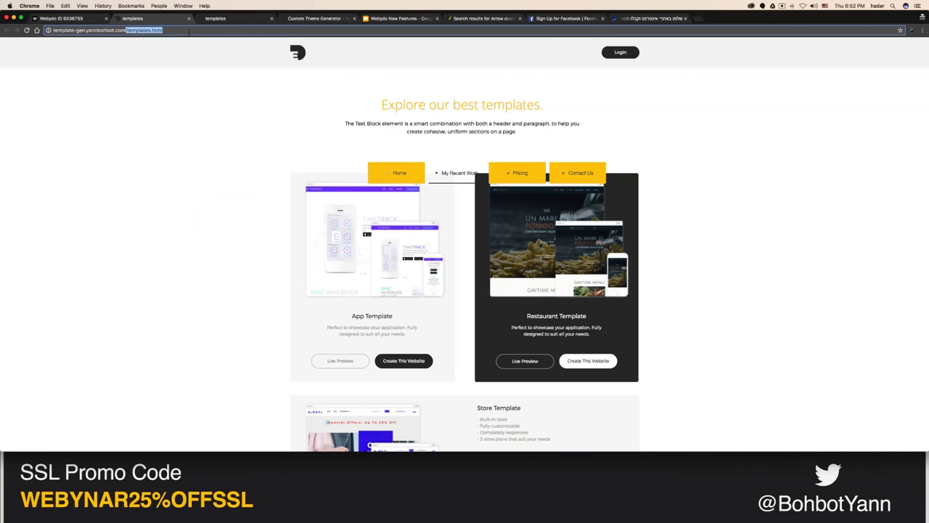
pyautogui.press('BackSpace')
pyautogui.press('Return')
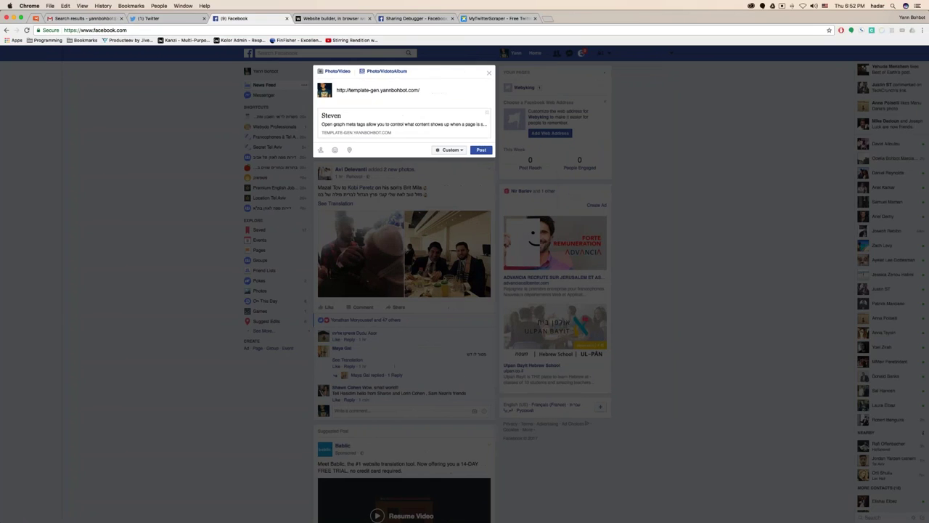
# - Reload Facebook, discard the draft, and start a fresh post
pyautogui.press('super+l')
pyautogui.press('Return')
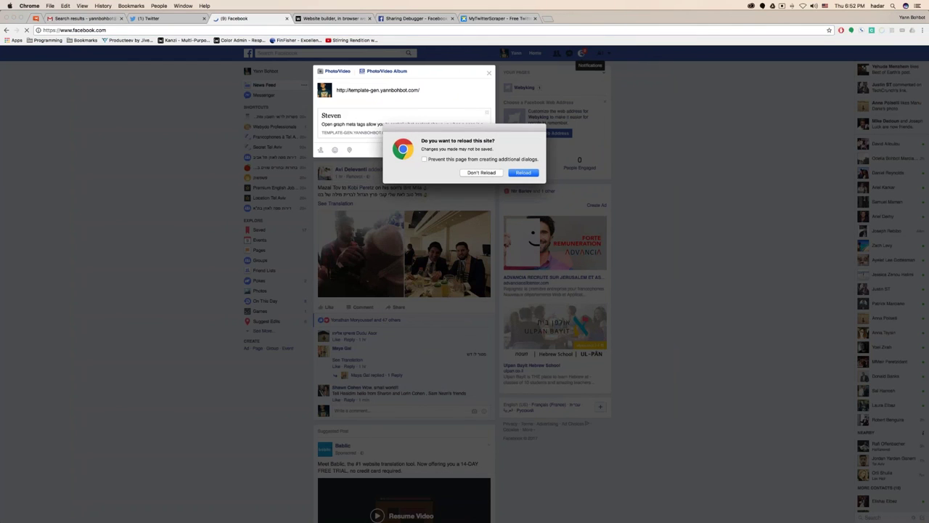
pyautogui.press('Return')
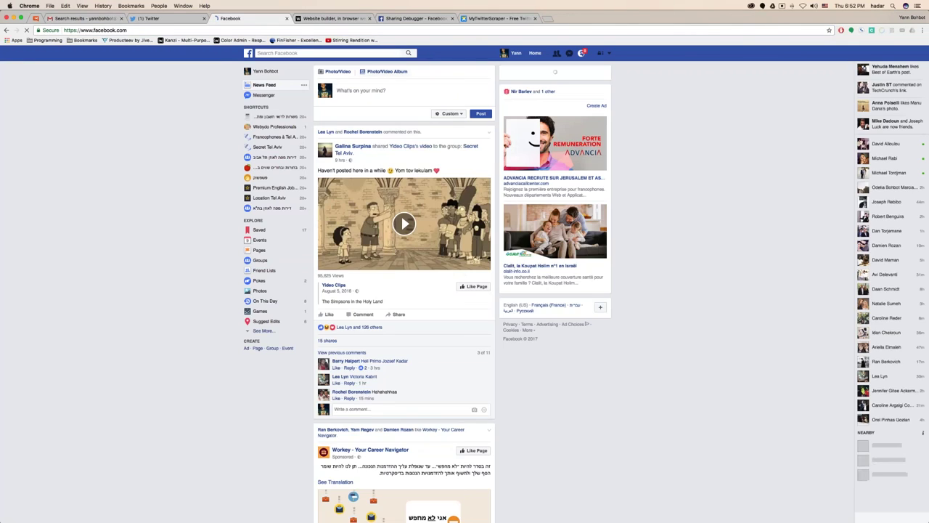
pyautogui.click(422, 91)
# - Paste the site's home page link into the post to show its share card
pyautogui.press('super+v')
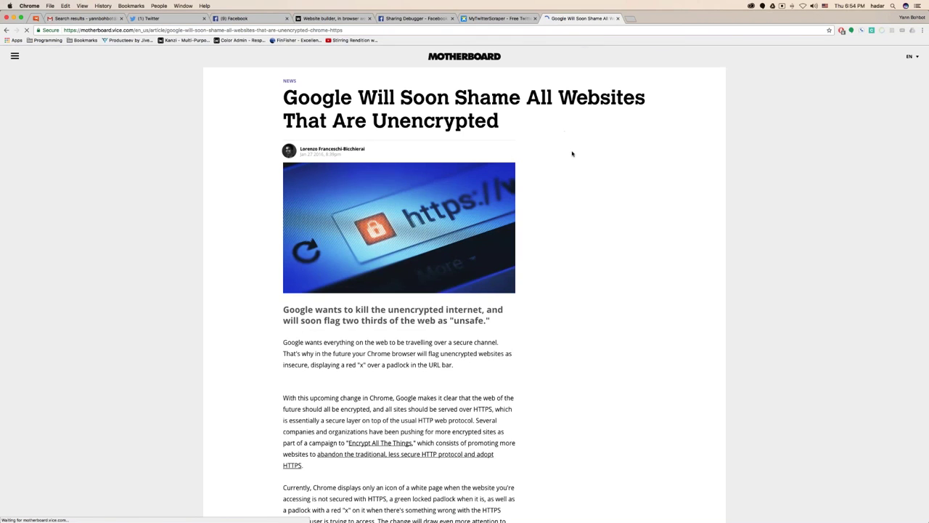
# - Highlight the subheading's words about flagging two thirds of the web 'unsafe.'
pyautogui.scroll(-1, 572, 153)
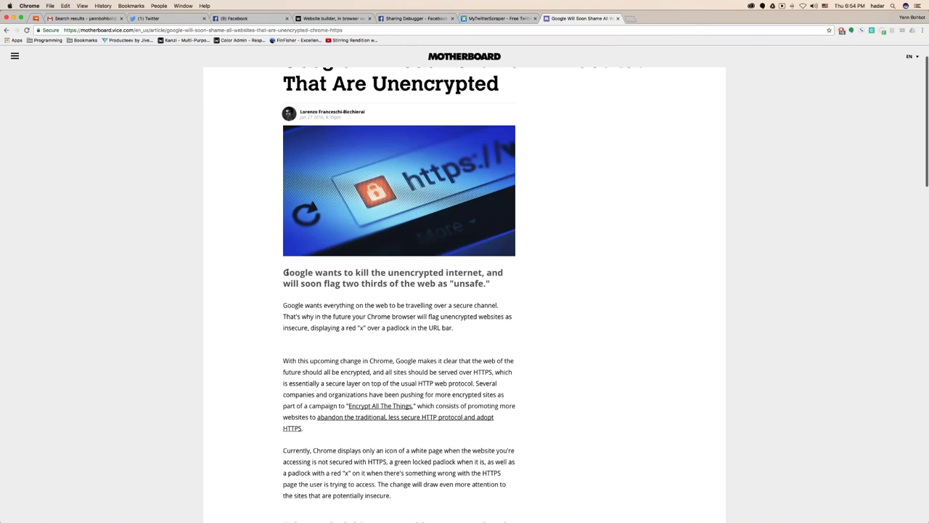
pyautogui.moveTo(284, 272); pyautogui.dragTo(465, 272)
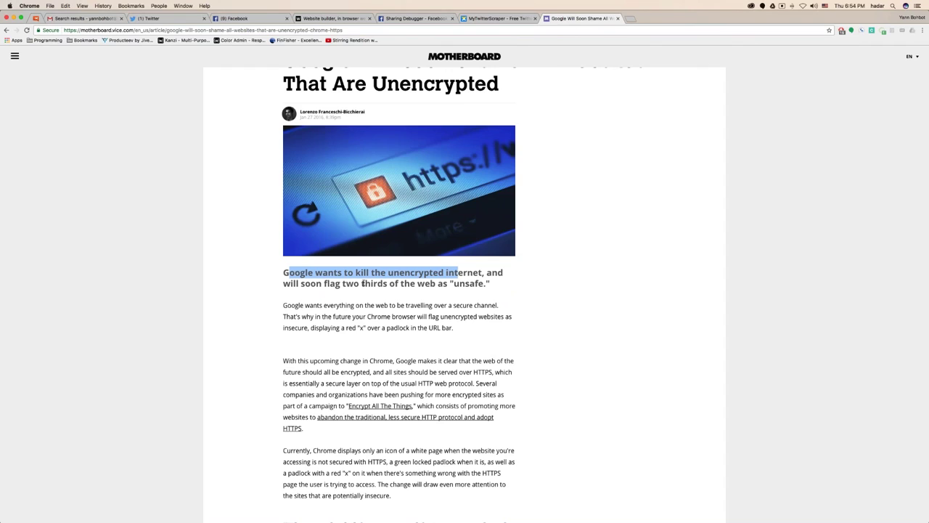
pyautogui.moveTo(424, 283); pyautogui.dragTo(467, 284)
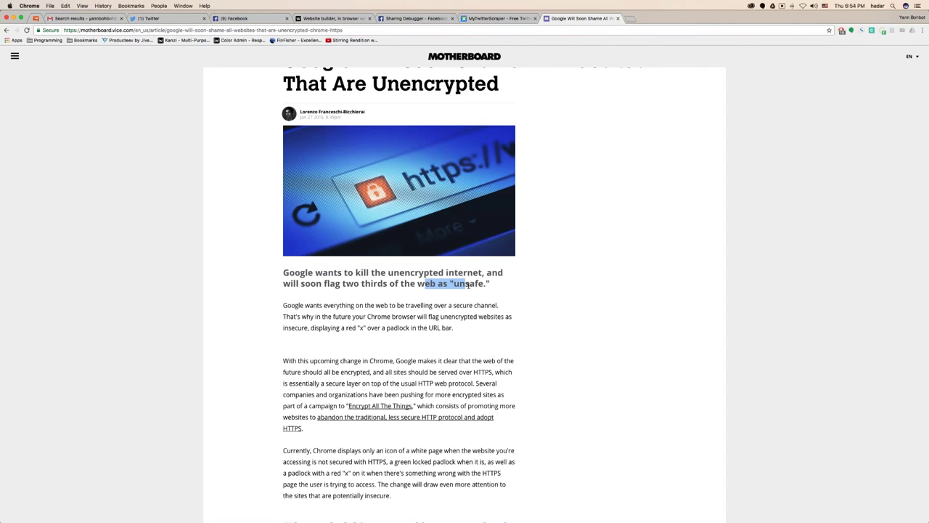